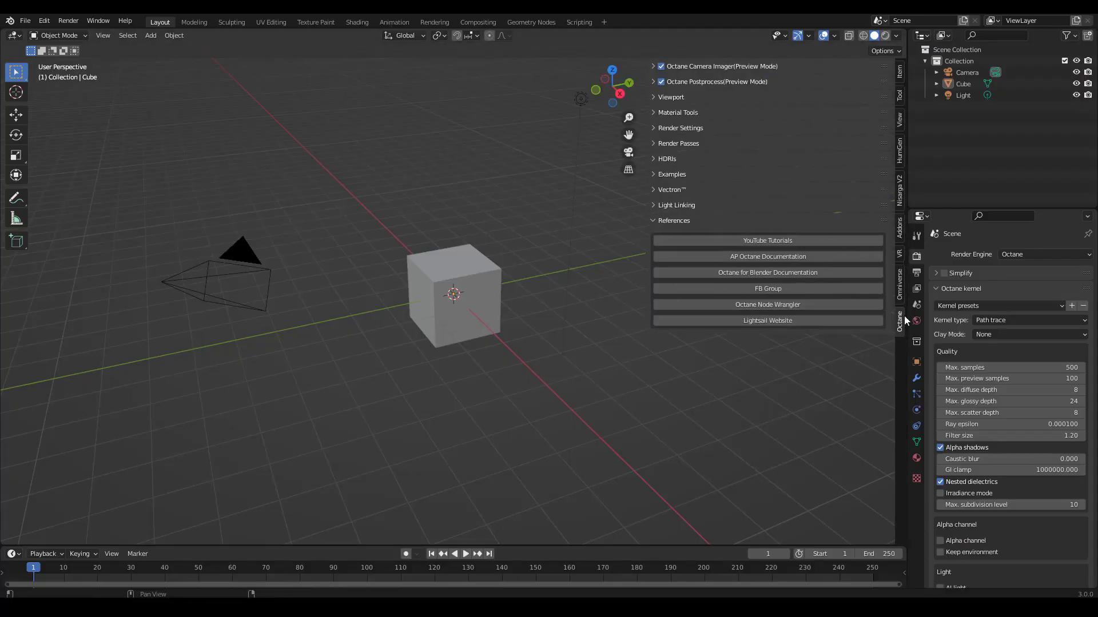
# Step: Review the reference links in the Octane add-on and collapse the References section
pyautogui.click(653, 221)
pyautogui.click(652, 220)
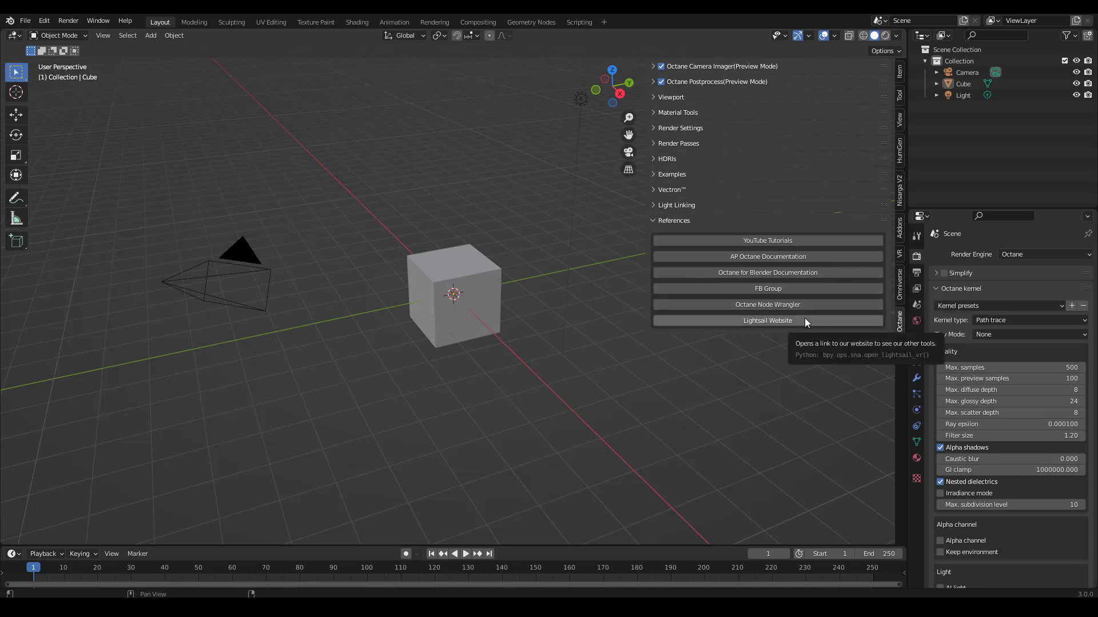
pyautogui.click(666, 220)
# Step: Expand the Viewport, Material Tools, Render Settings and Render Passes sections of the Octane add-on and examine their options
pyautogui.click(652, 97)
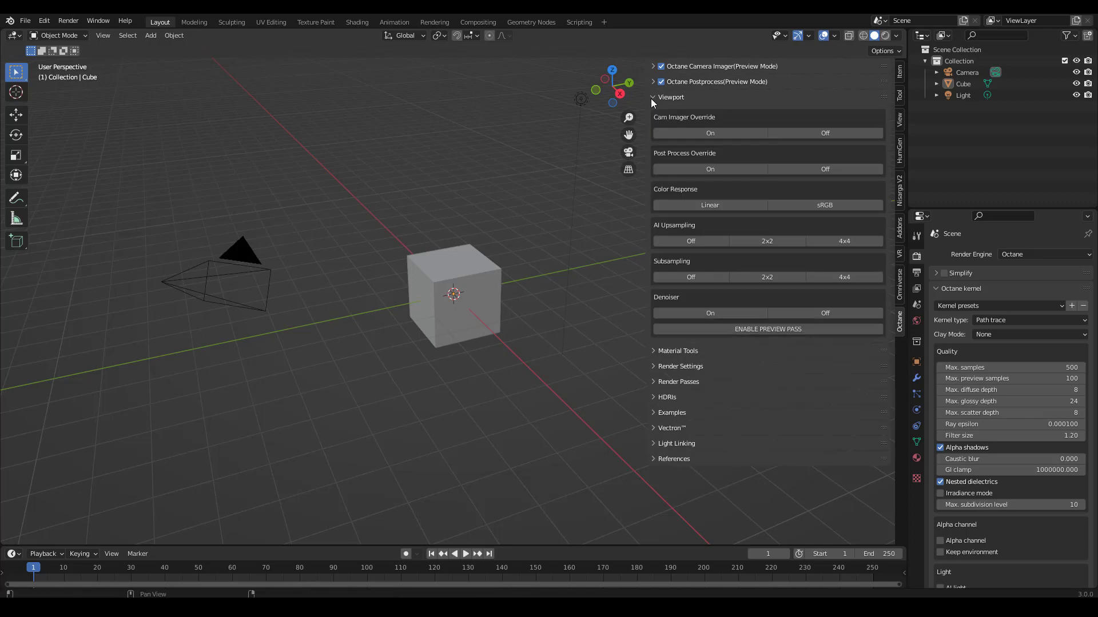
pyautogui.click(665, 352)
pyautogui.click(659, 408)
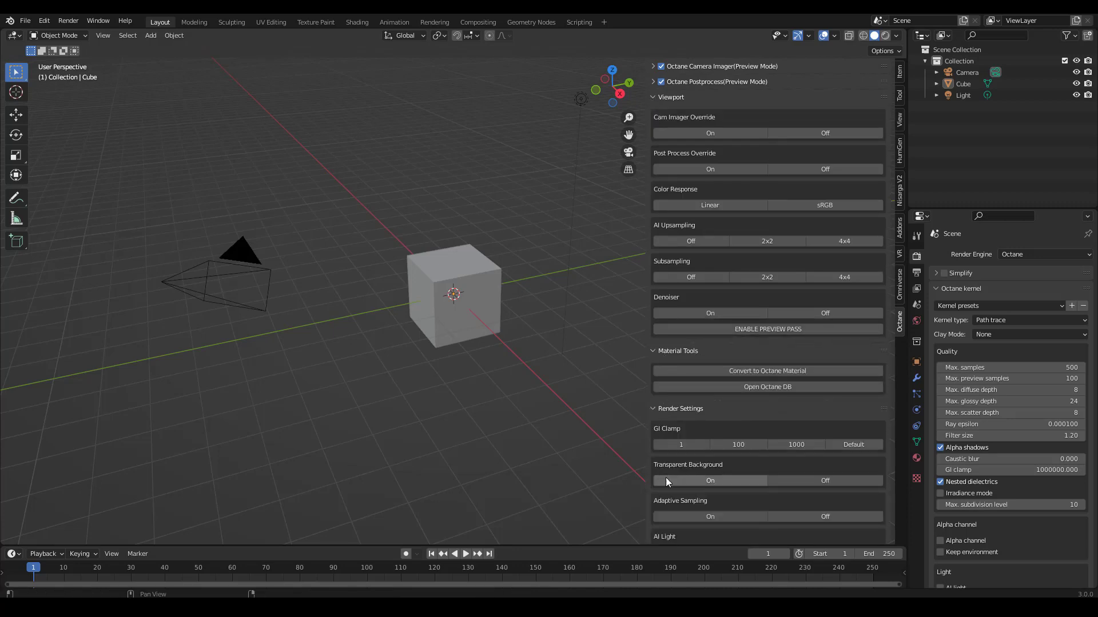
pyautogui.scroll(-6, 666, 478)
pyautogui.click(661, 461)
pyautogui.scroll(2, 679, 462)
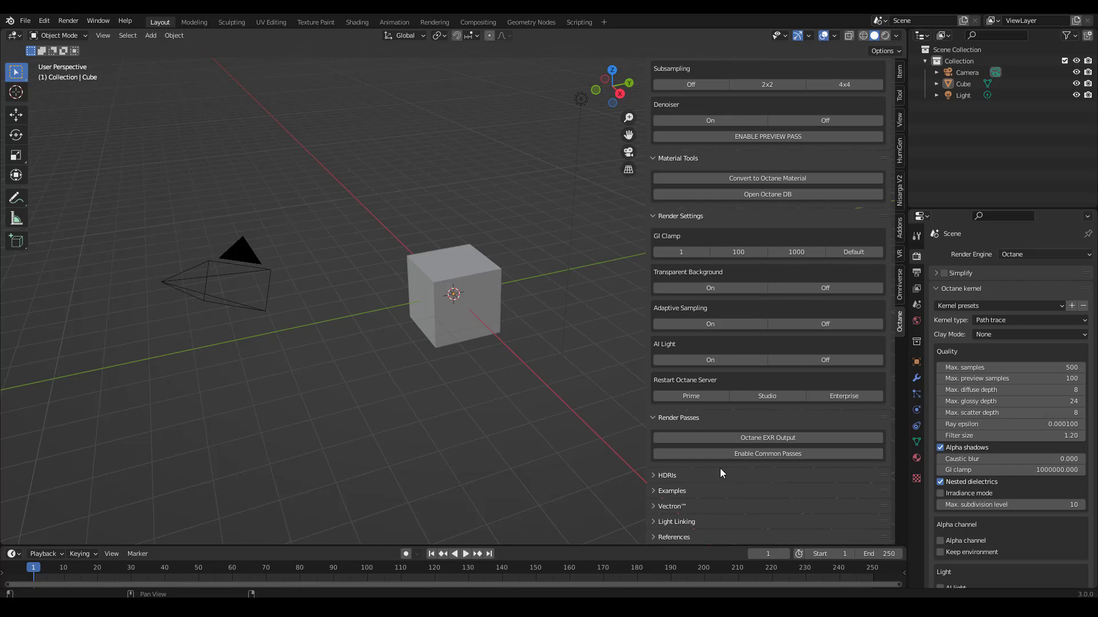
pyautogui.scroll(5, 751, 303)
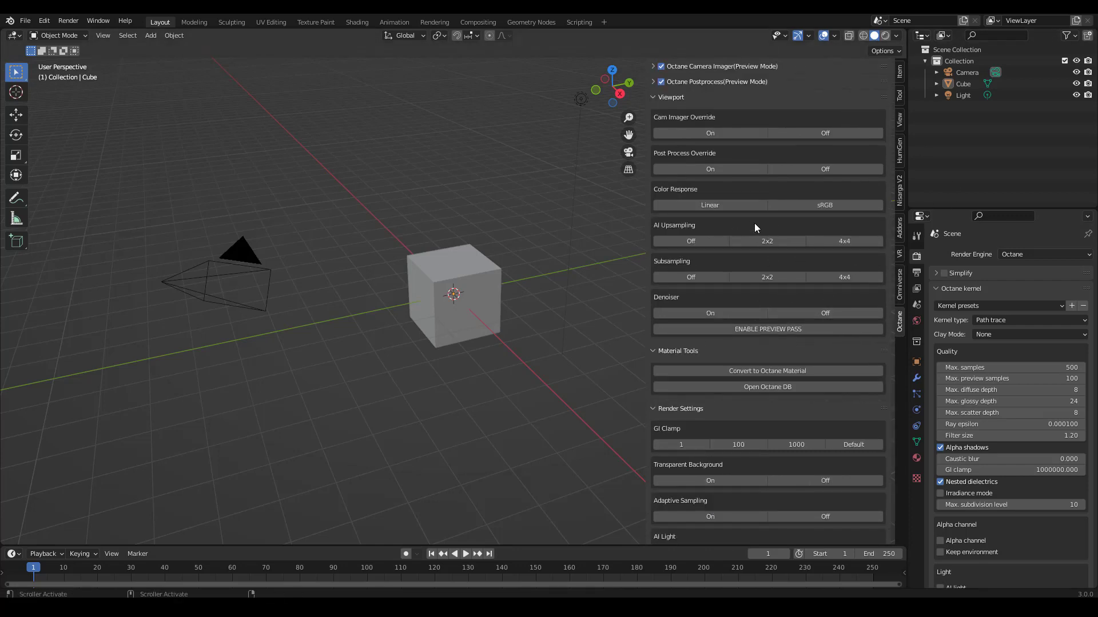
pyautogui.scroll(-8, 855, 360)
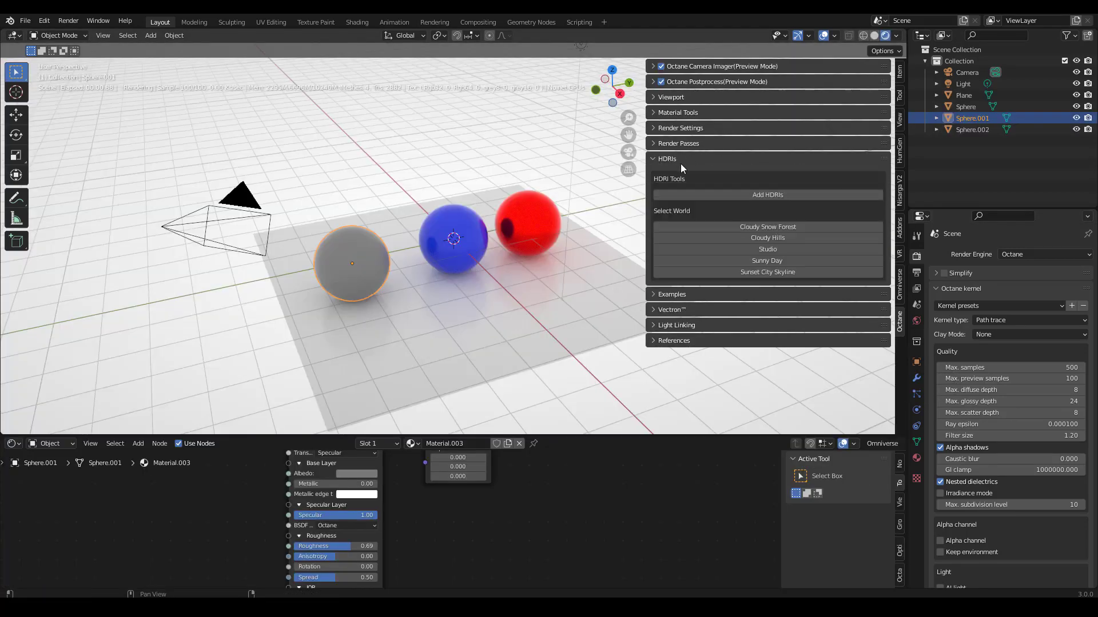
# Step: Add the add-on's HDRIs to the scene and switch the world to Sunset City Skyline
pyautogui.click(767, 196)
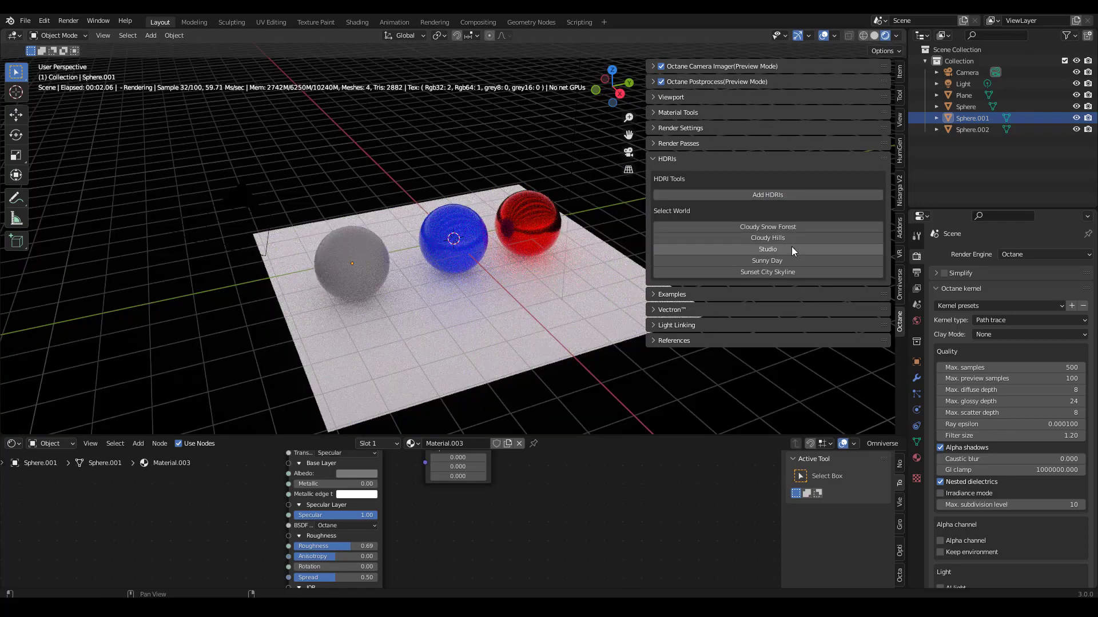
pyautogui.moveTo(513, 279); pyautogui.dragTo(486, 259, button='middle')
pyautogui.click(753, 273)
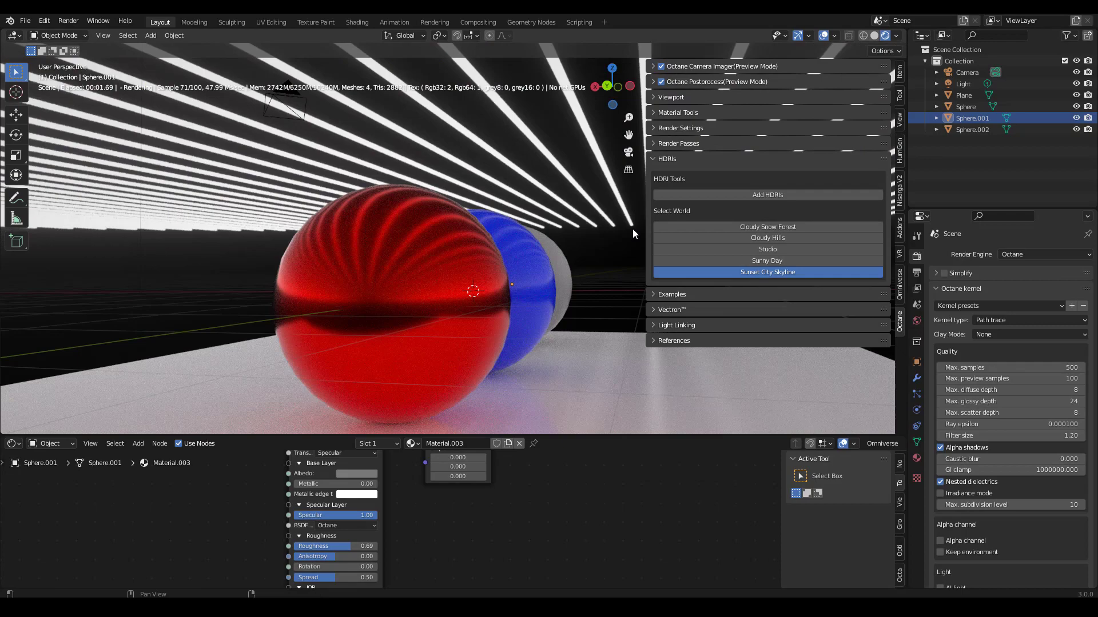
pyautogui.moveTo(633, 233); pyautogui.dragTo(520, 344, button='middle')
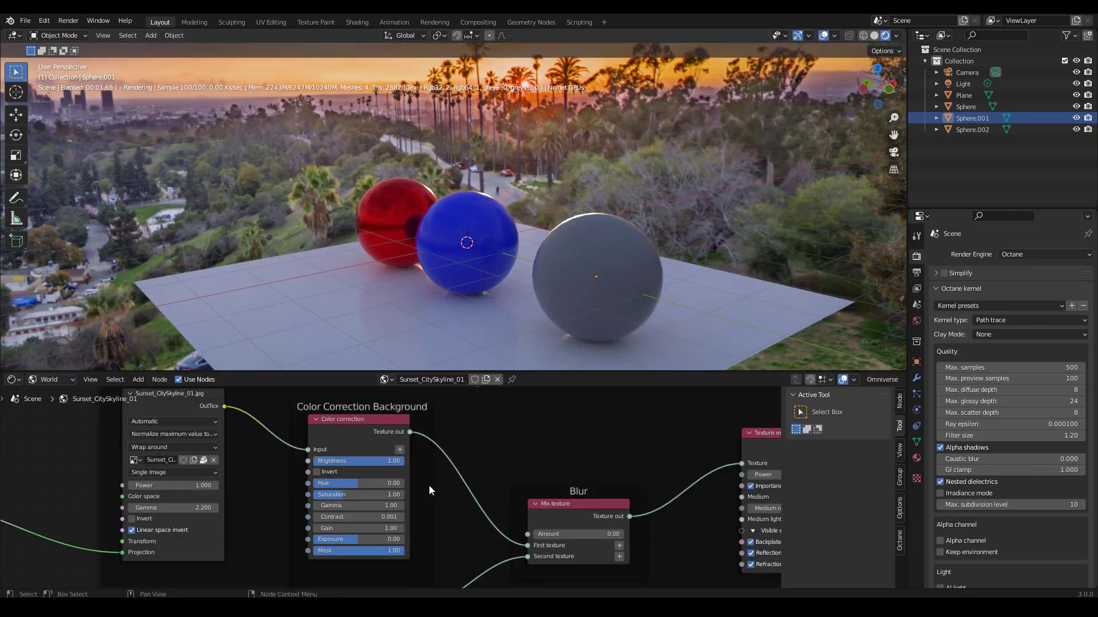
# Step: Adjust the saturation of the world's Color Correction Background node, raising it to about 2.10 and then lowering it to 0.10
pyautogui.scroll(-6, 429, 485)
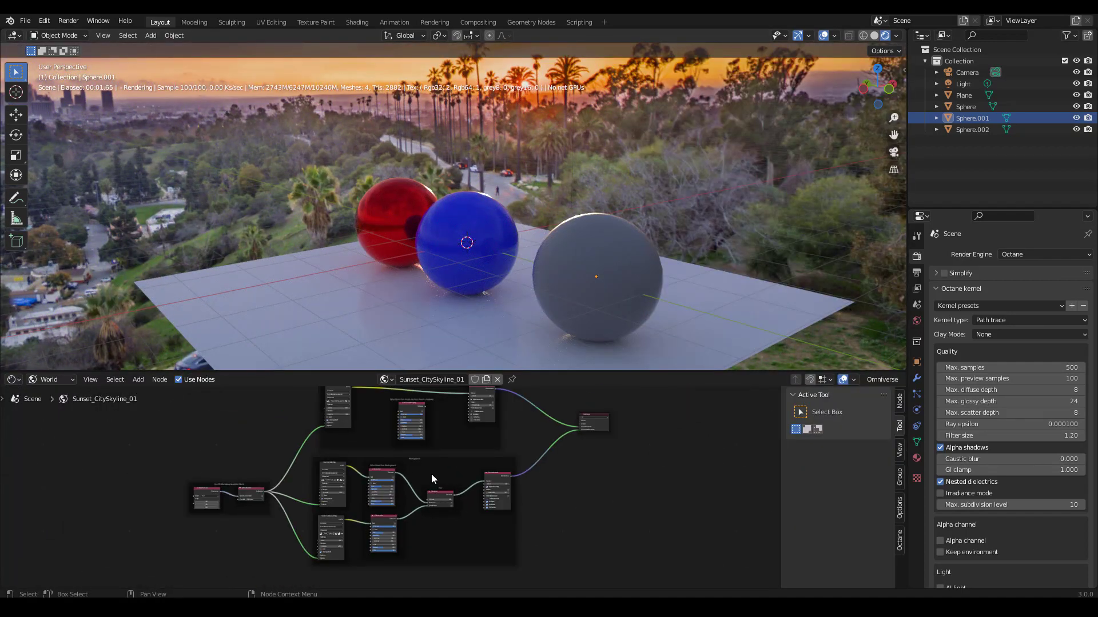
pyautogui.scroll(6, 443, 466)
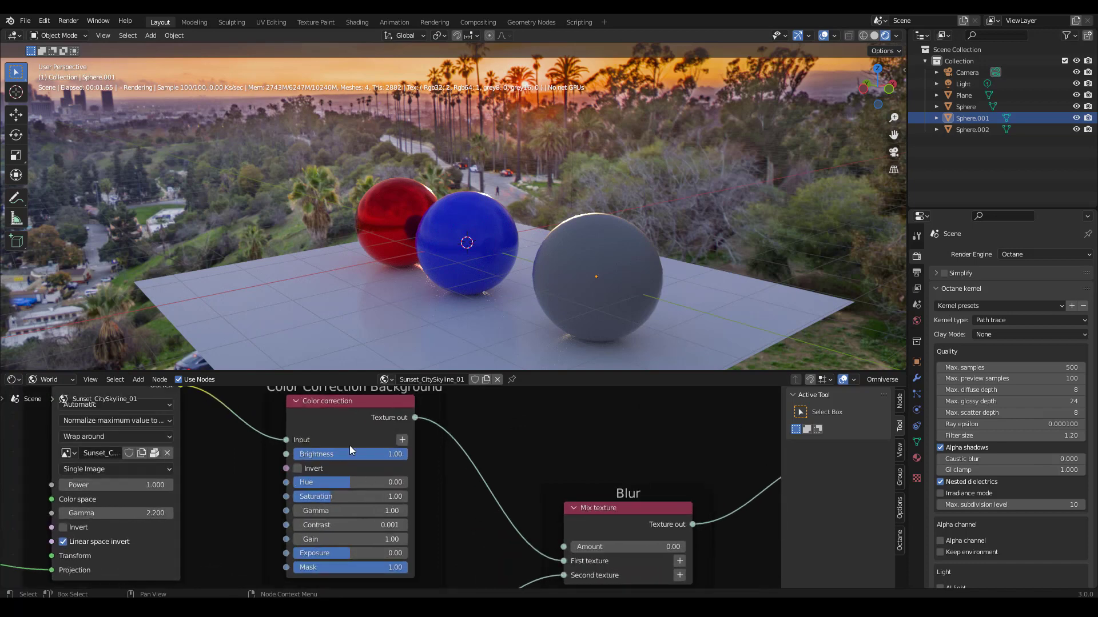
pyautogui.moveTo(343, 496); pyautogui.dragTo(373, 496)
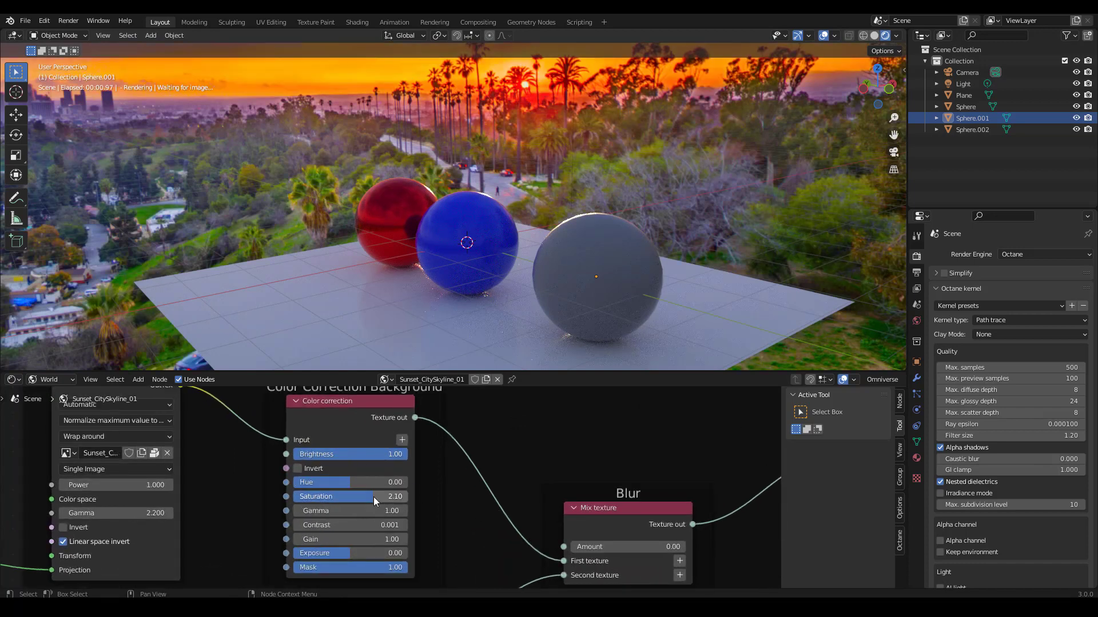
pyautogui.click(373, 496)
# Step: Set the Color Correction Background node's exposure to 0.75 and its saturation to 1
pyautogui.click(350, 554)
pyautogui.write('.')
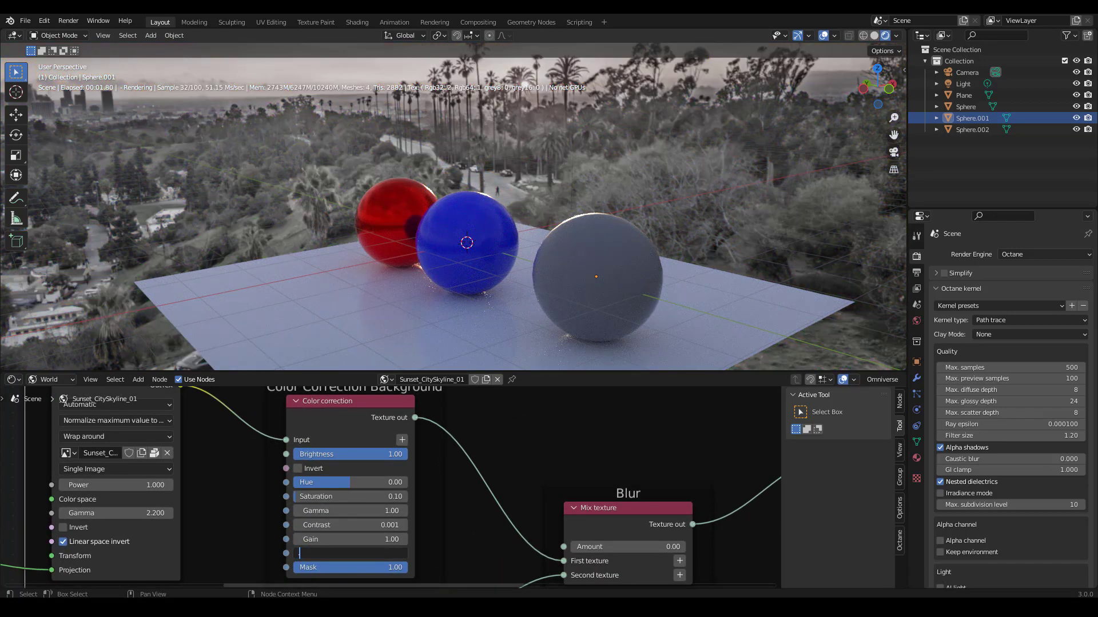
pyautogui.write('.75')
pyautogui.press('Return')
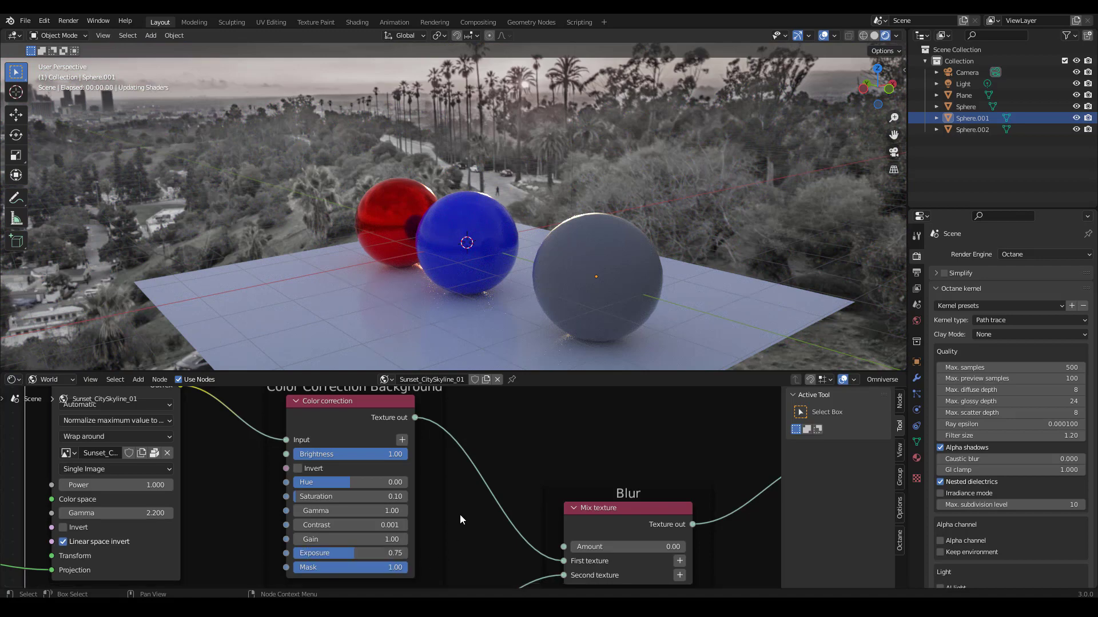
pyautogui.click(386, 496)
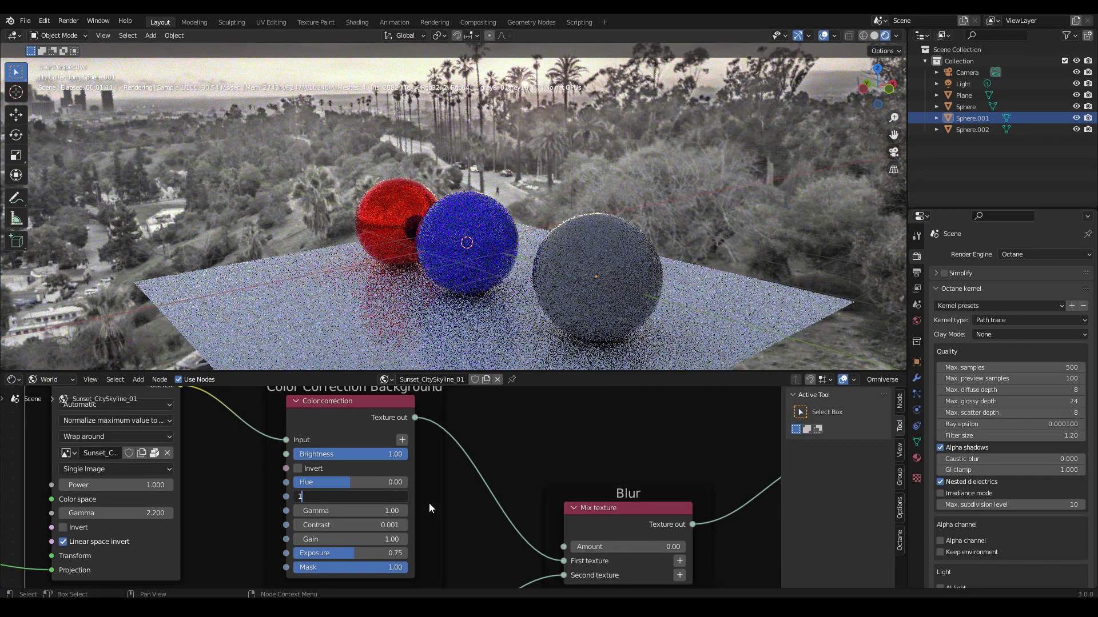
pyautogui.write('1')
pyautogui.press('Return')
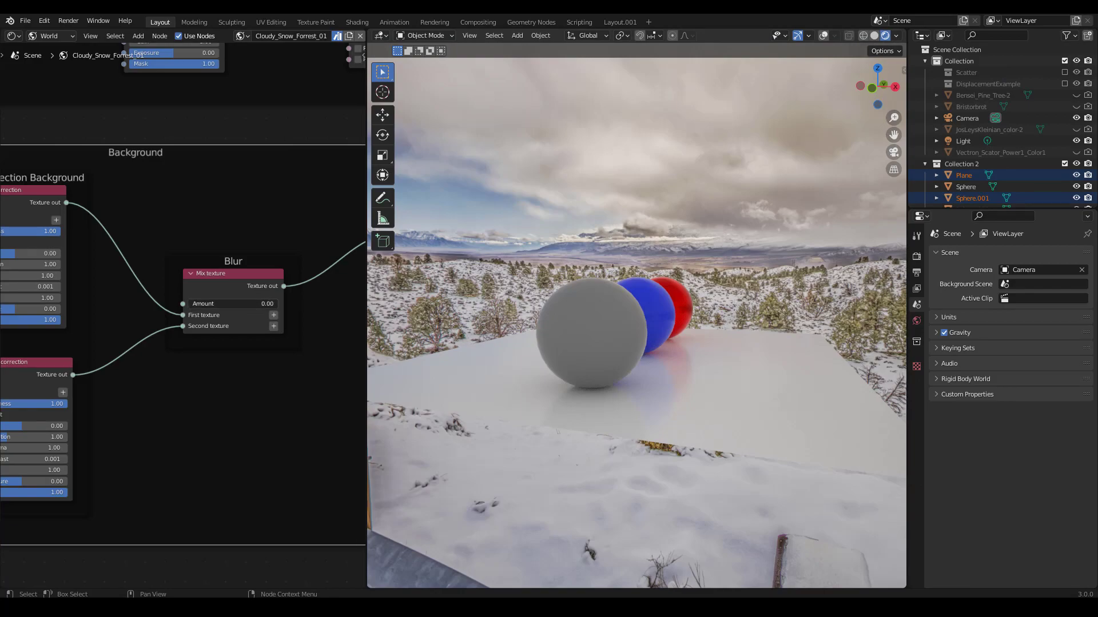
# Step: Set the Blur mix texture amount to 1.00 in the Cloudy_Snow_Forrest_01 world and view the blurred background around the spheres
pyautogui.moveTo(204, 303); pyautogui.dragTo(278, 304)
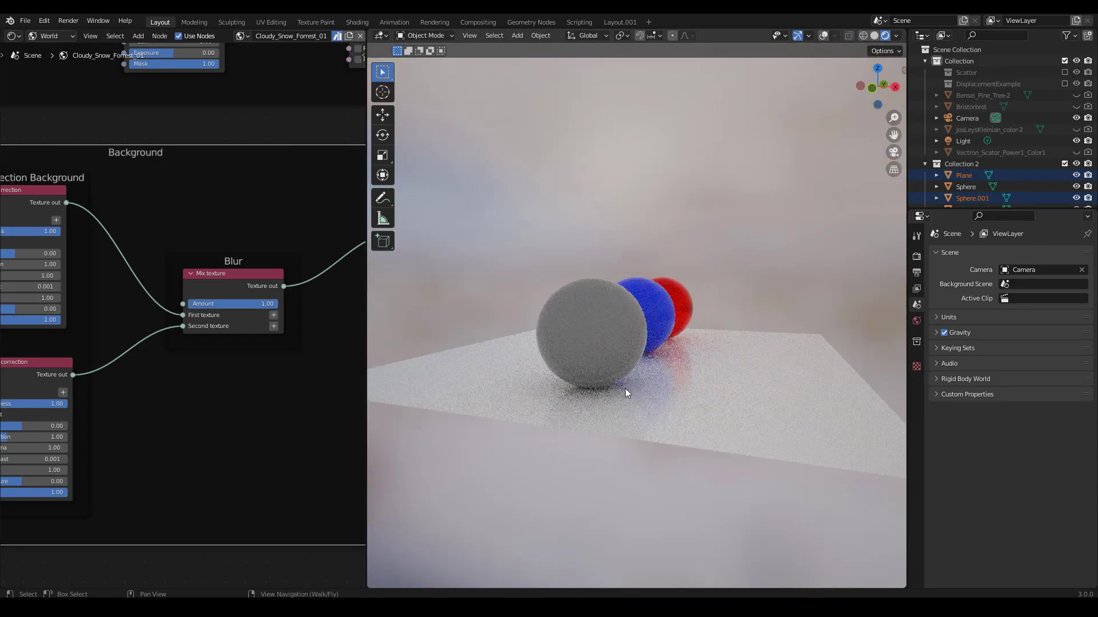
pyautogui.moveTo(650, 397); pyautogui.dragTo(815, 380, button='middle')
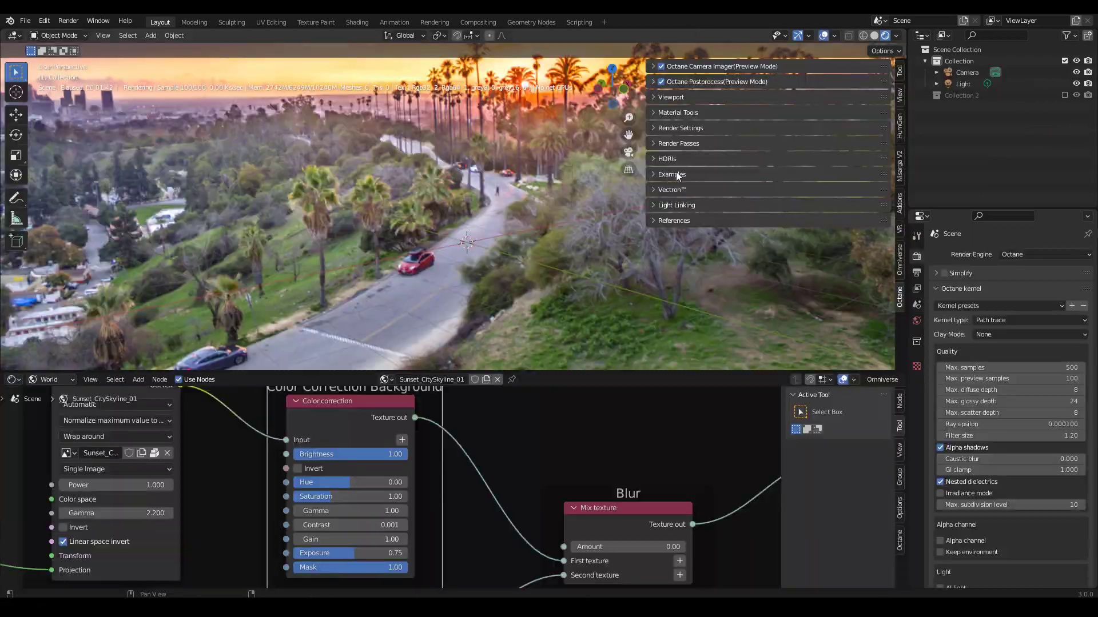
# Step: Open the add-on's Examples section for the scatter example, and set the number of instances in the ScatterMaster material to 100
pyautogui.click(675, 173)
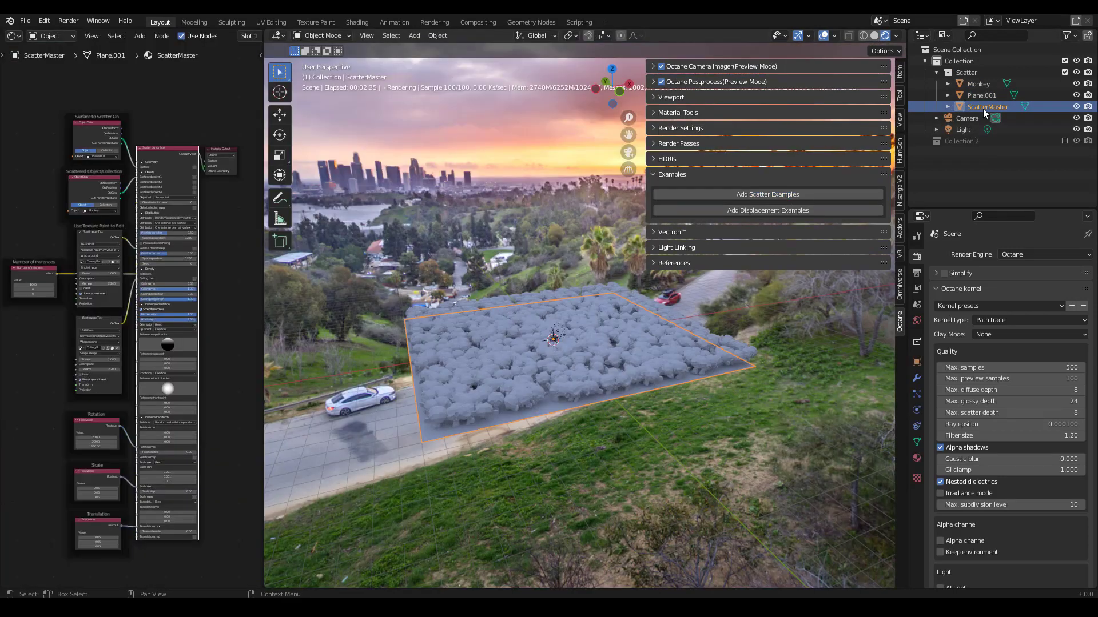
pyautogui.scroll(-4, 86, 235)
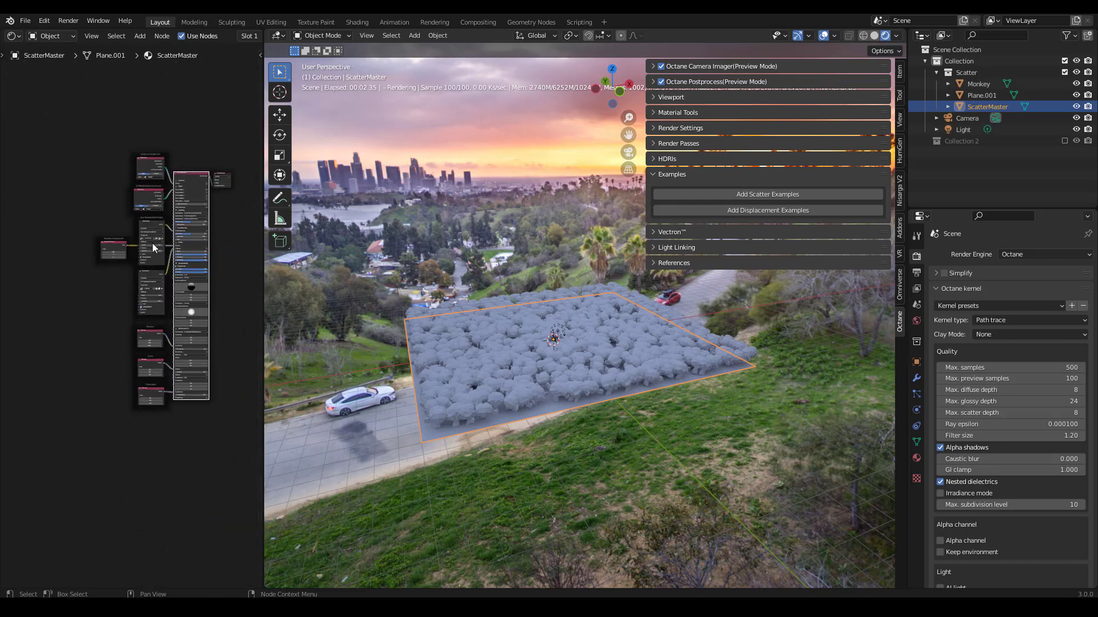
pyautogui.scroll(3, 154, 248)
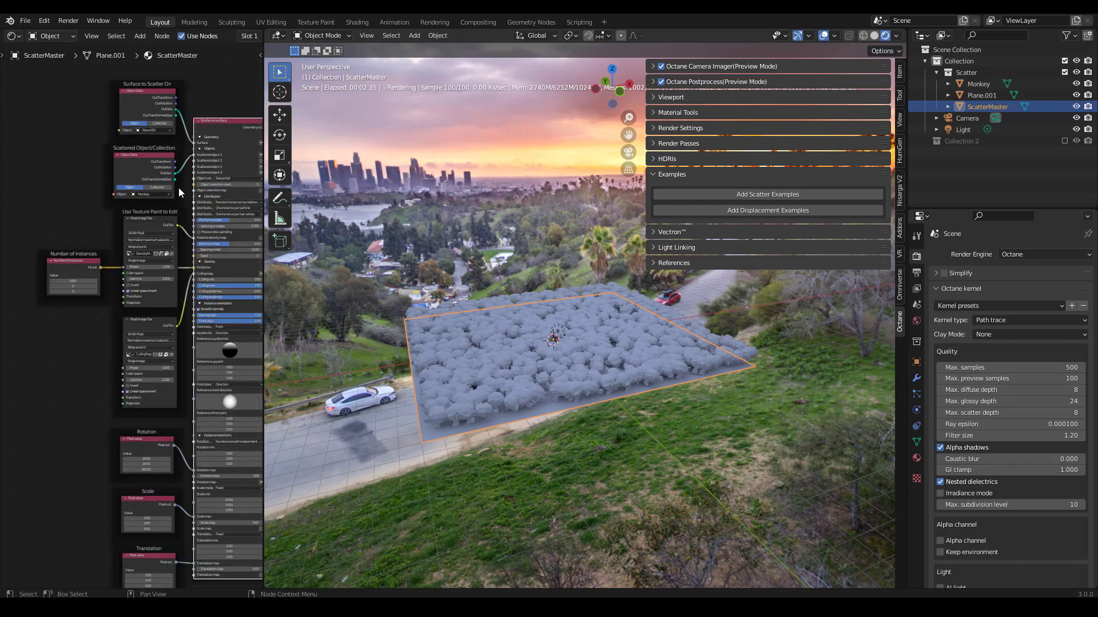
pyautogui.scroll(4, 127, 265)
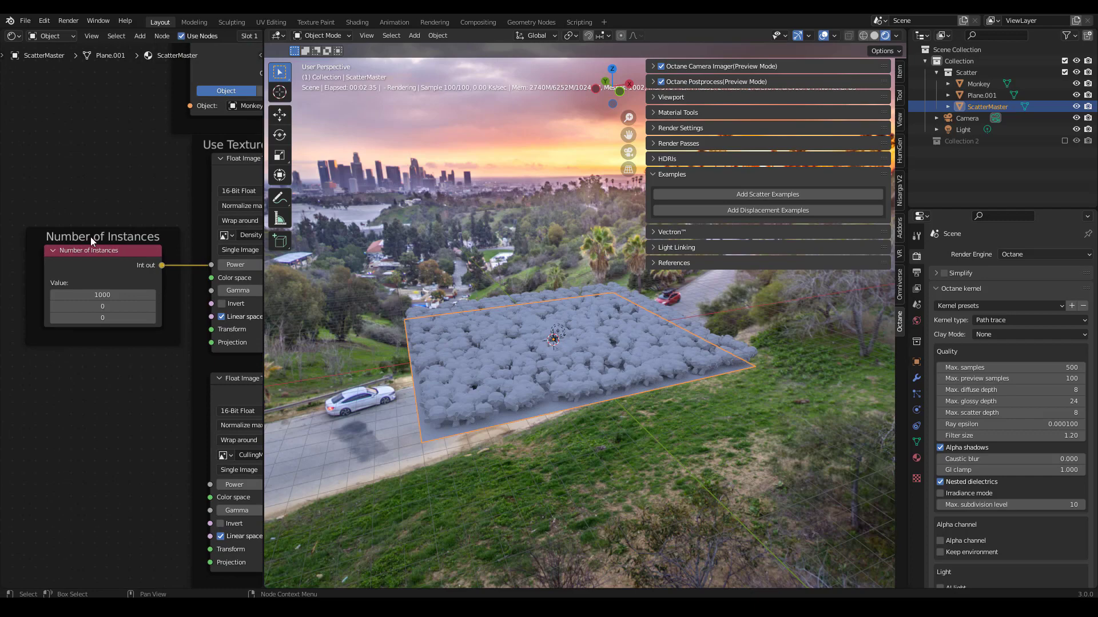
pyautogui.scroll(2, 90, 236)
pyautogui.doubleClick(108, 317)
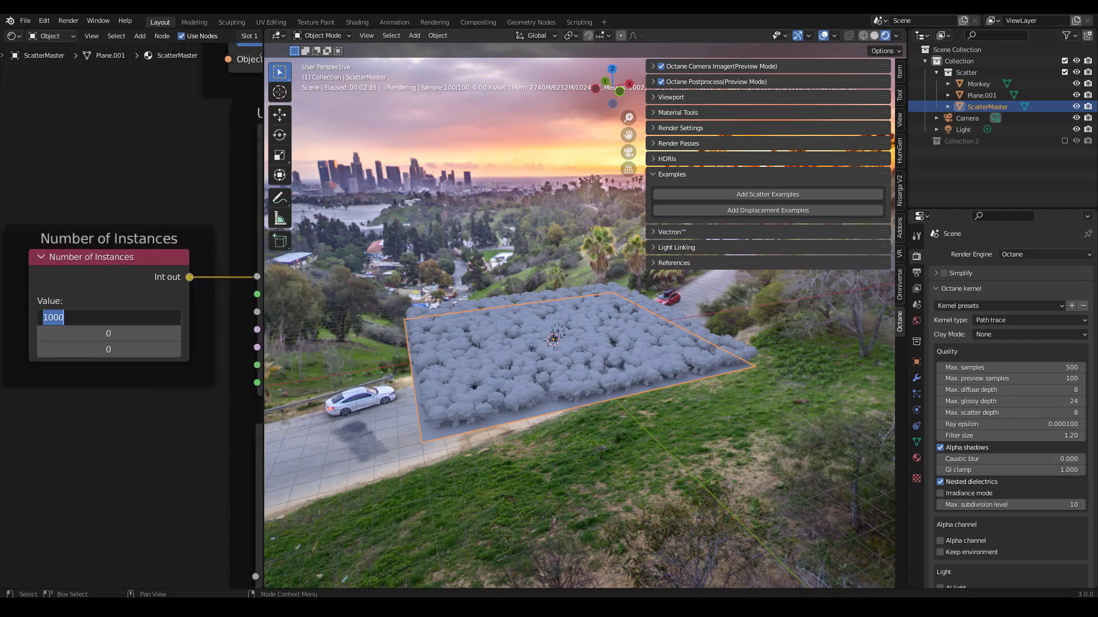
pyautogui.write('100')
pyautogui.press('Return')
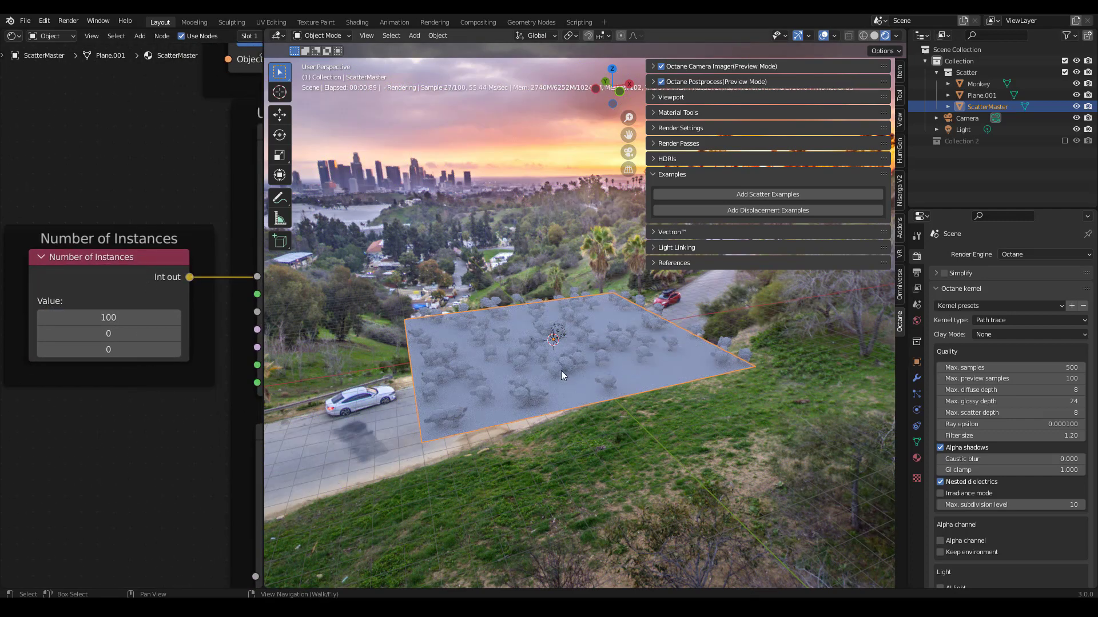
# Step: Inspect the scattered monkeys and the ScatterMaster nodes for the surface, scattered object, rotation, scale and translation
pyautogui.scroll(5, 579, 388)
pyautogui.moveTo(579, 387); pyautogui.dragTo(554, 458, button='middle')
pyautogui.scroll(-2, 643, 346)
pyautogui.moveTo(588, 357); pyautogui.dragTo(594, 378, button='middle')
pyautogui.scroll(-8, 156, 235)
pyautogui.moveTo(189, 138); pyautogui.dragTo(112, 238, button='middle')
pyautogui.scroll(8, 156, 283)
pyautogui.scroll(1, 112, 238)
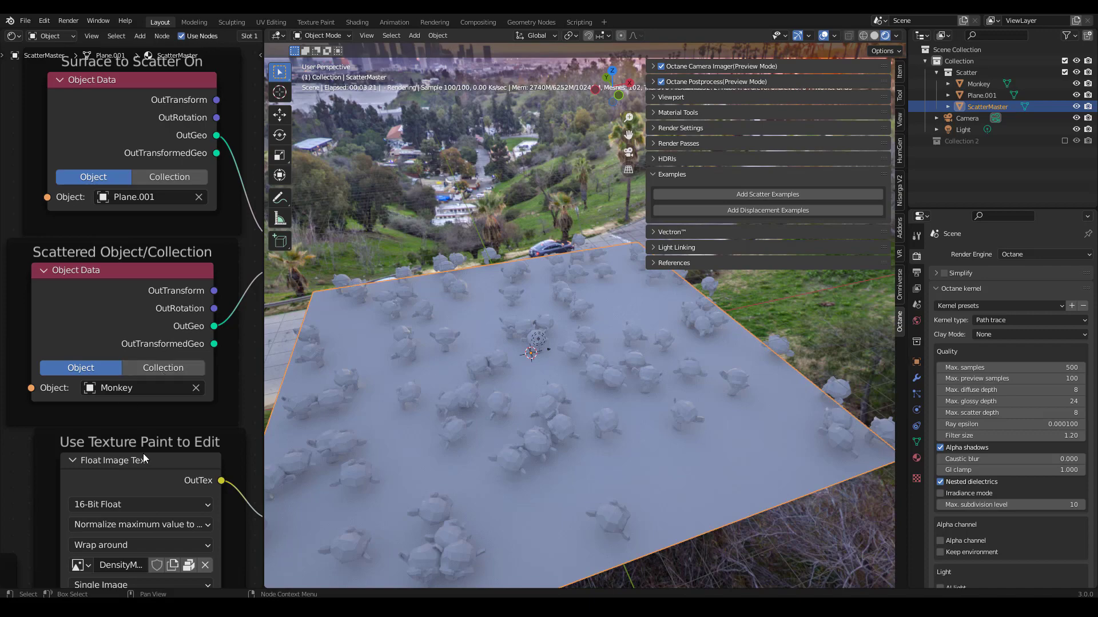
pyautogui.scroll(-2, 172, 470)
pyautogui.moveTo(171, 470); pyautogui.dragTo(174, 270, button='middle')
pyautogui.scroll(-5, 174, 269)
pyautogui.moveTo(174, 387); pyautogui.dragTo(172, 229, button='middle')
pyautogui.scroll(4, 156, 320)
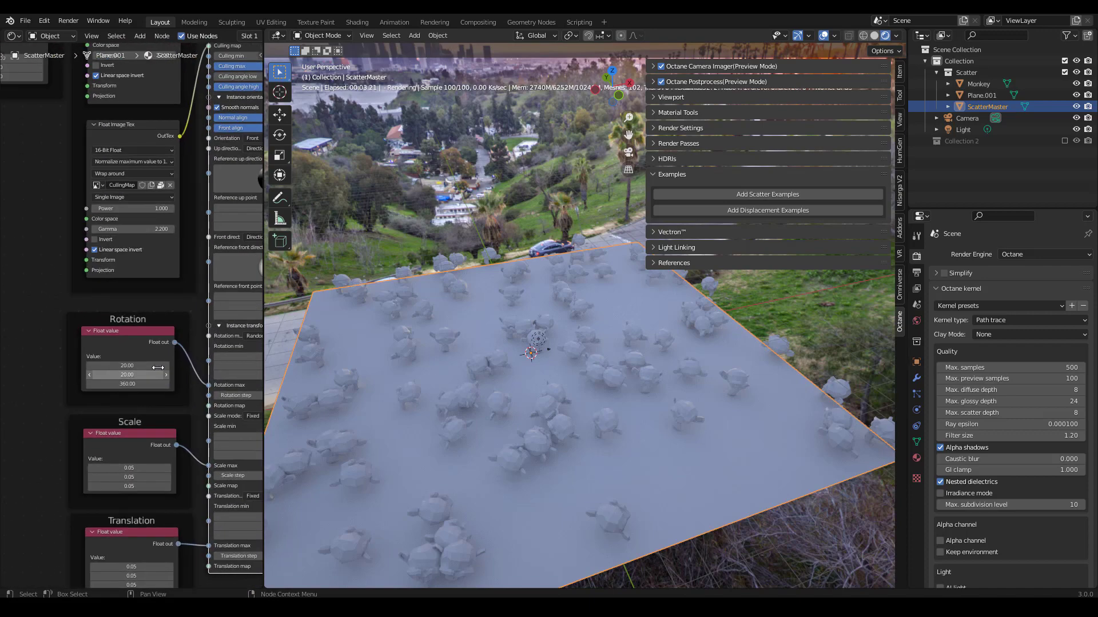
pyautogui.moveTo(141, 391); pyautogui.dragTo(108, 303, button='middle')
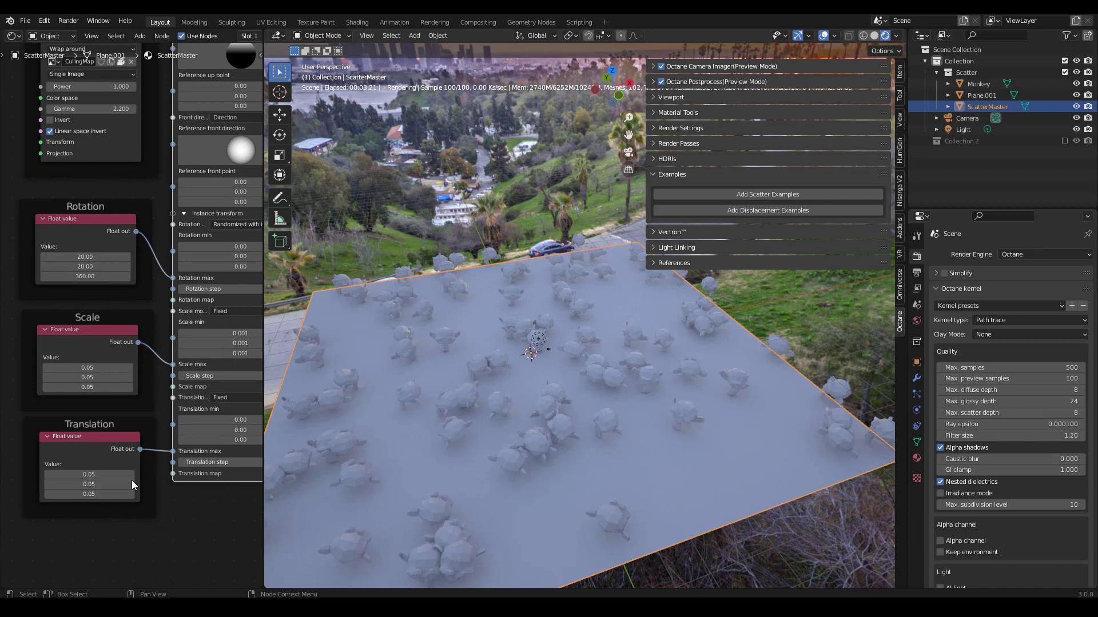
# Step: Examine the DensityMap and CullingMap image nodes and the density and culling inputs they feed on the scatter node
pyautogui.scroll(-5, 146, 314)
pyautogui.moveTo(143, 263); pyautogui.dragTo(145, 419, button='middle')
pyautogui.scroll(1, 134, 467)
pyautogui.moveTo(133, 313)
pyautogui.mouseDown(button='middle')
pyautogui.moveTo(134, 467)
pyautogui.moveTo(125, 328)
pyautogui.mouseUp(button='middle')
pyautogui.scroll(-3, 160, 445)
pyautogui.scroll(6, 119, 410)
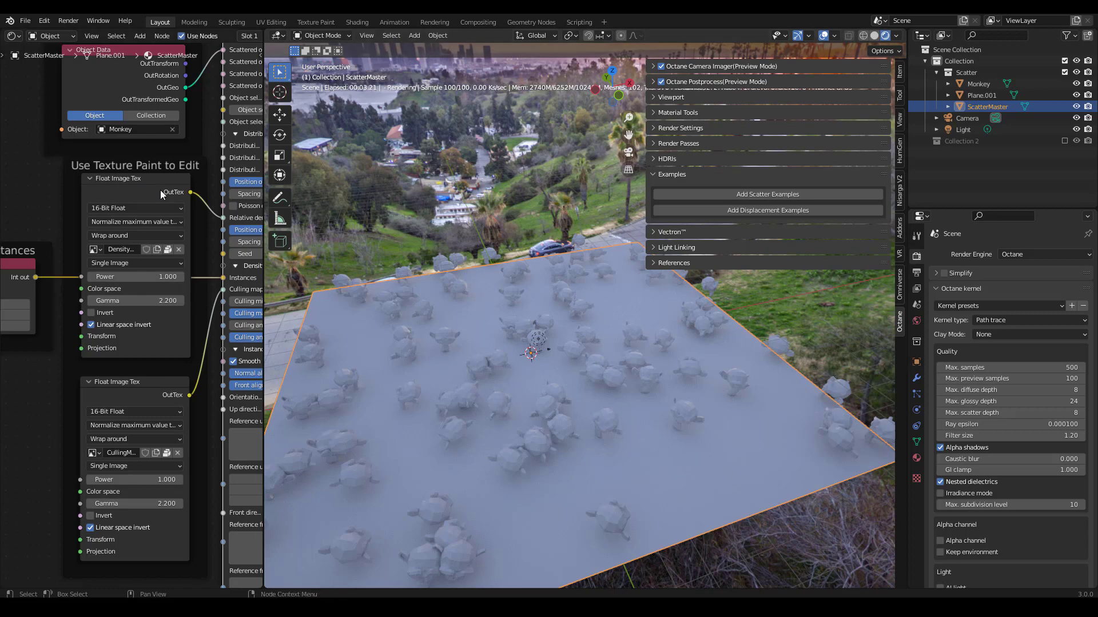
pyautogui.scroll(-1, 161, 188)
pyautogui.moveTo(160, 188); pyautogui.dragTo(80, 149, button='middle')
pyautogui.scroll(3, 139, 186)
pyautogui.scroll(-2, 121, 166)
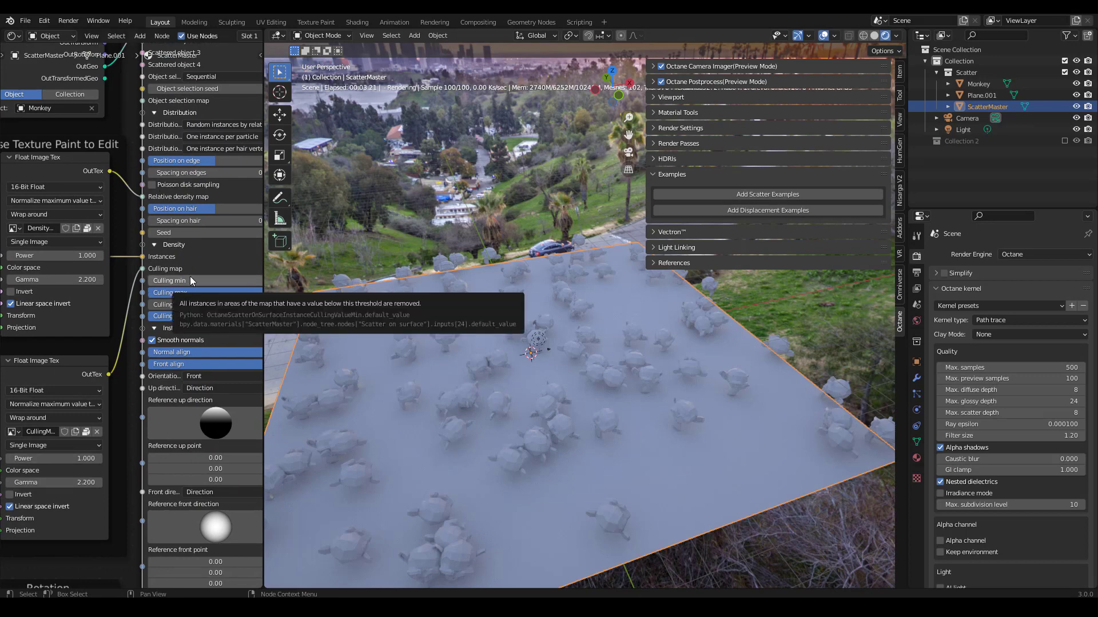
pyautogui.scroll(-1, 143, 309)
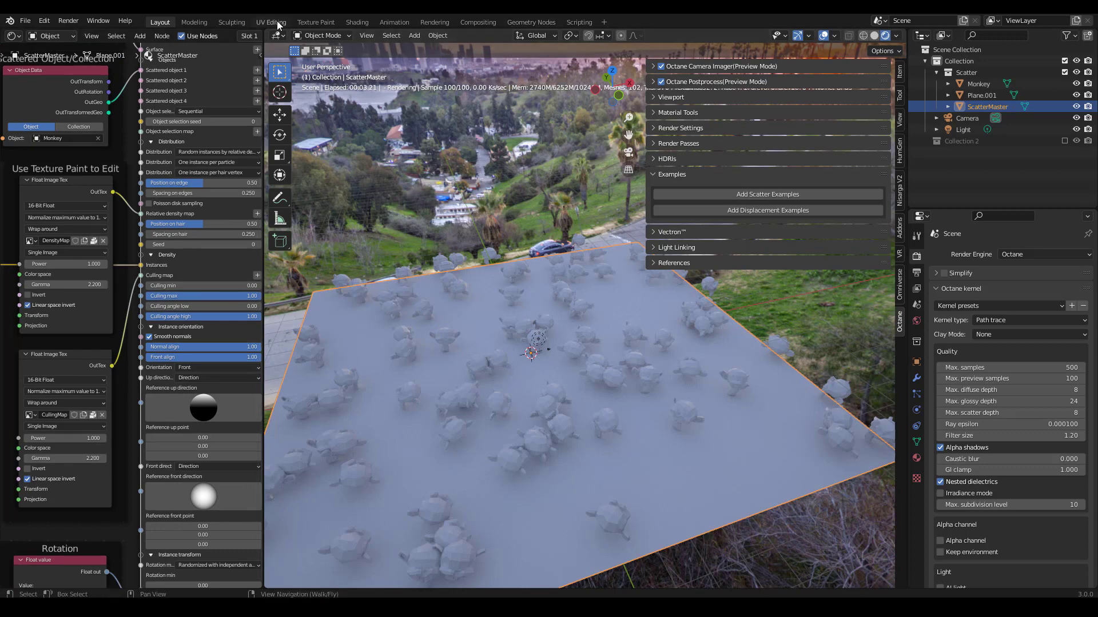
# Step: Switch to the Texture Paint workspace with a rendered viewport and make CullingMap the active texture slot
pyautogui.click(313, 23)
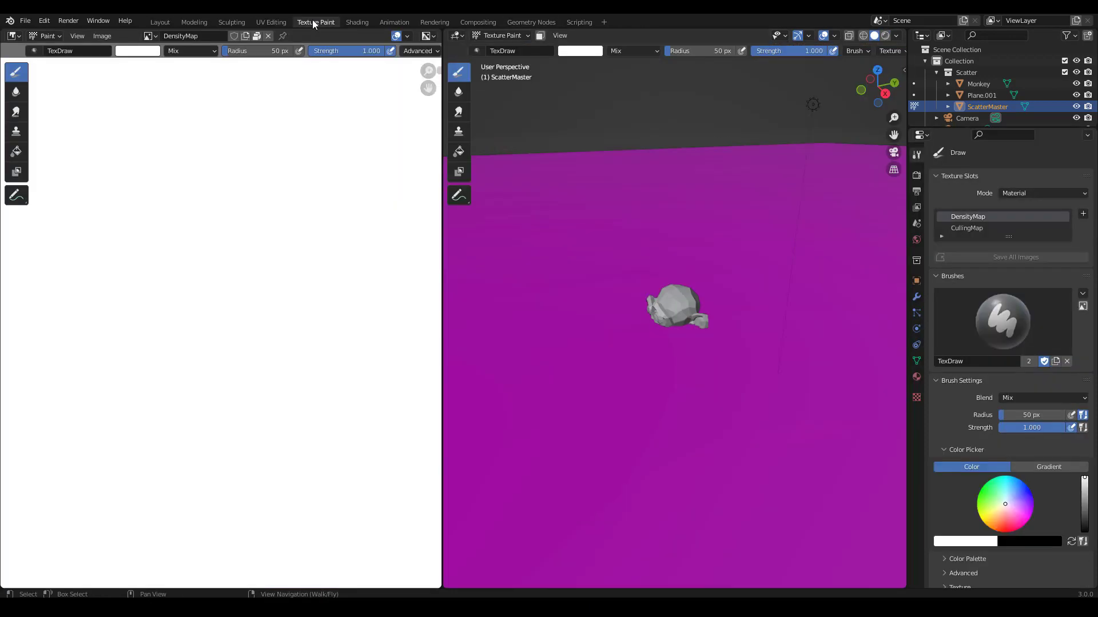
pyautogui.click(506, 36)
pyautogui.press('z')
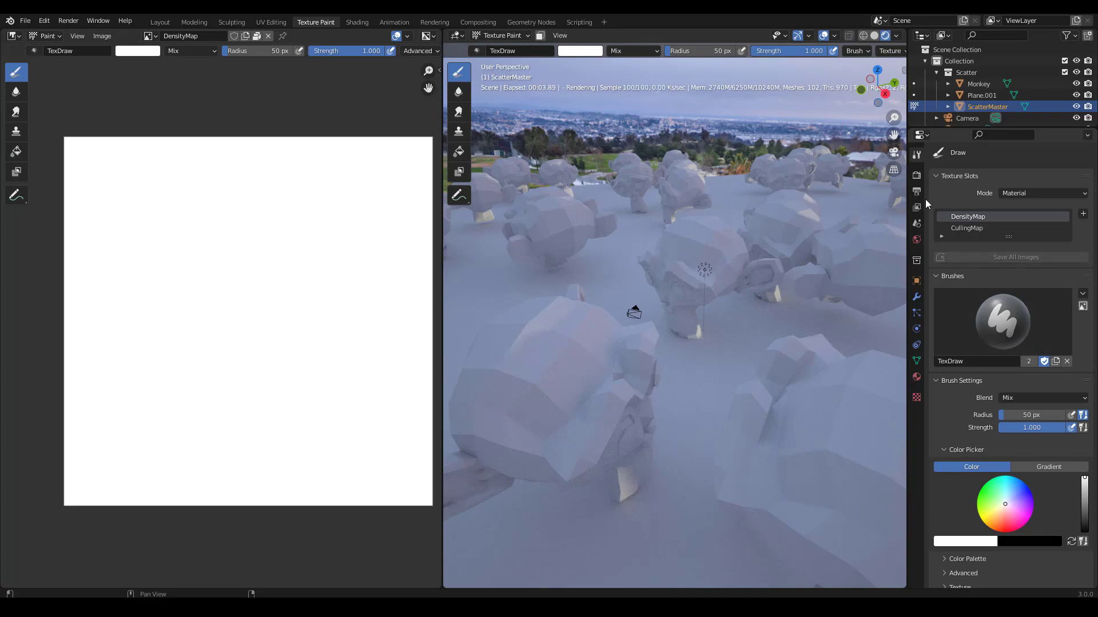
pyautogui.click(968, 228)
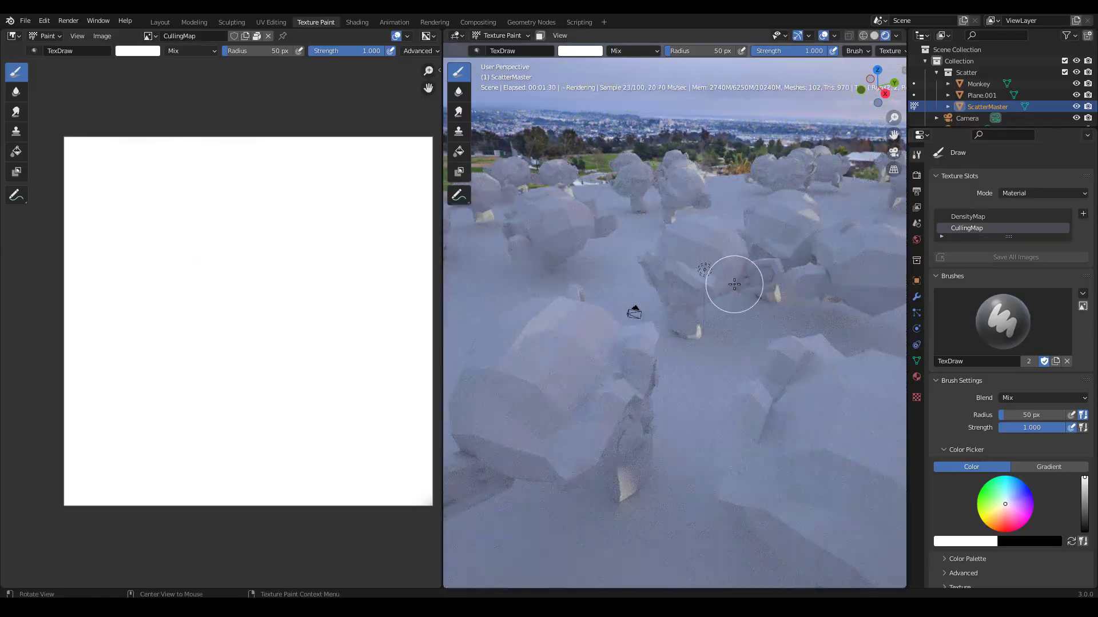
pyautogui.moveTo(735, 285); pyautogui.dragTo(710, 319, button='middle')
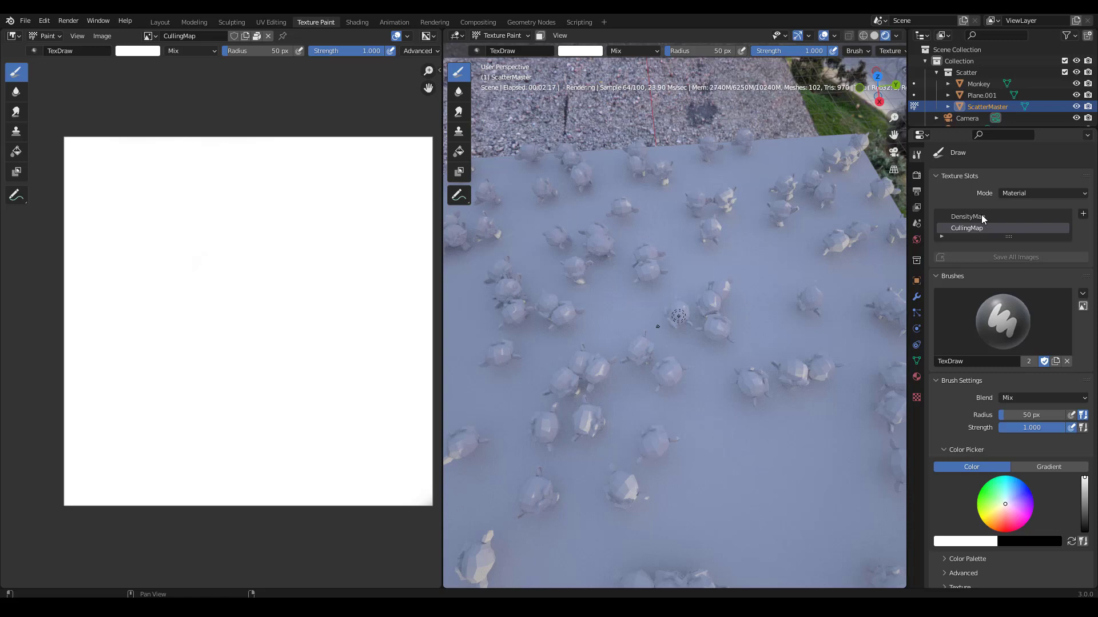
# Step: Split a narrow area off the image editor, turn it into a Shader Editor and hide its sidebar
pyautogui.moveTo(5, 29); pyautogui.dragTo(141, 32)
pyautogui.click(13, 36)
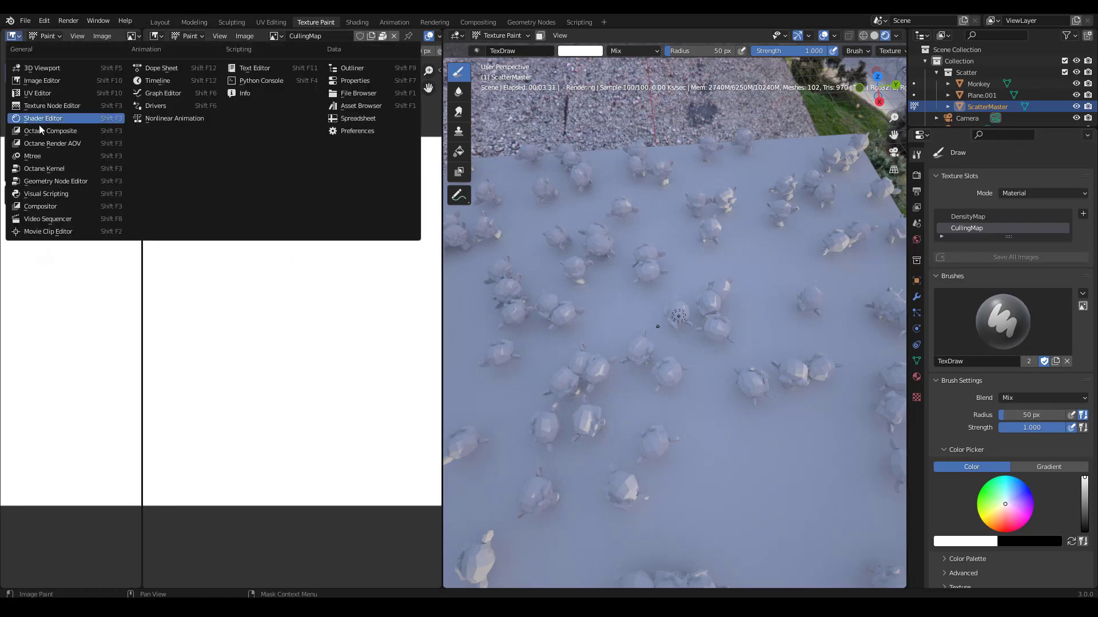
pyautogui.click(39, 119)
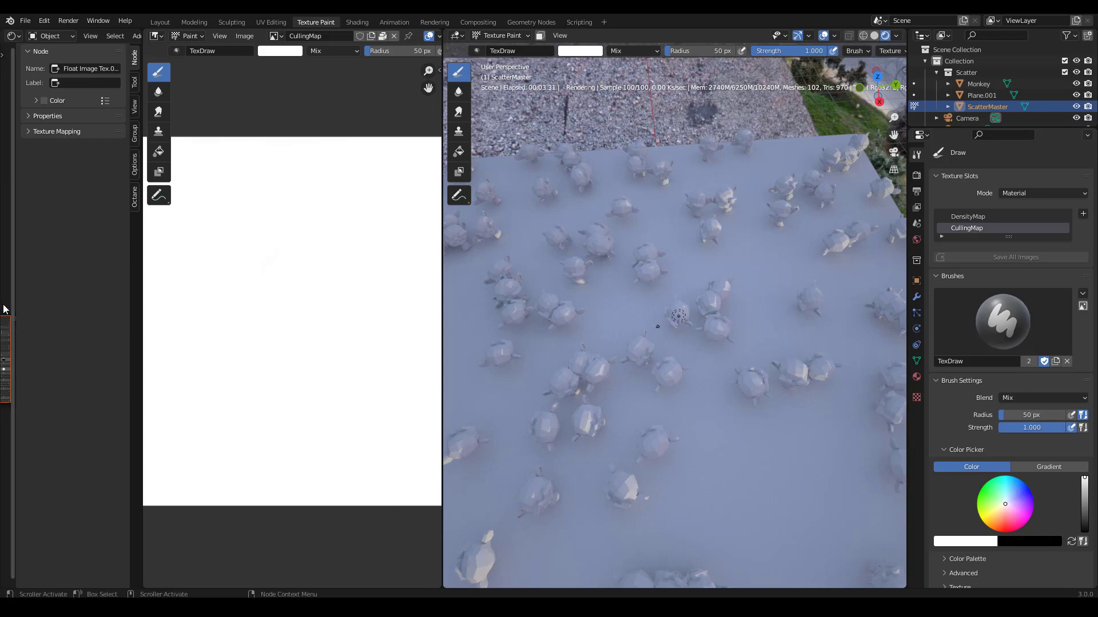
pyautogui.press('n')
# Step: Set the Number of Instances value in the ScatterMaster material to 10000 and view the whole scattered plane
pyautogui.scroll(8, 46, 312)
pyautogui.scroll(8, 67, 355)
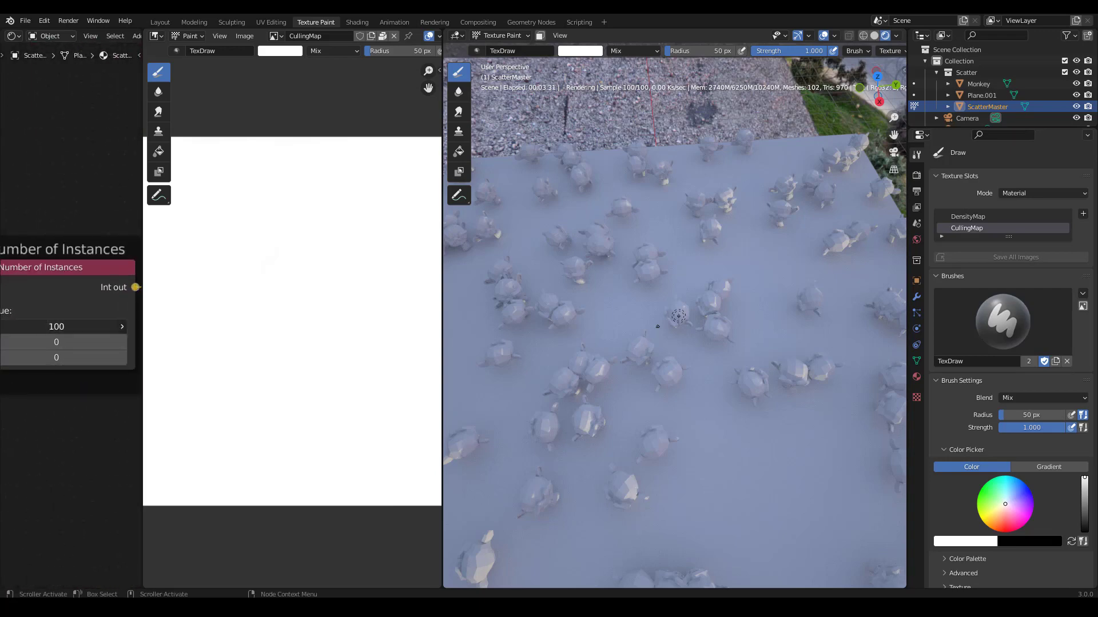
pyautogui.doubleClick(56, 327)
pyautogui.write('00')
pyautogui.press('Return')
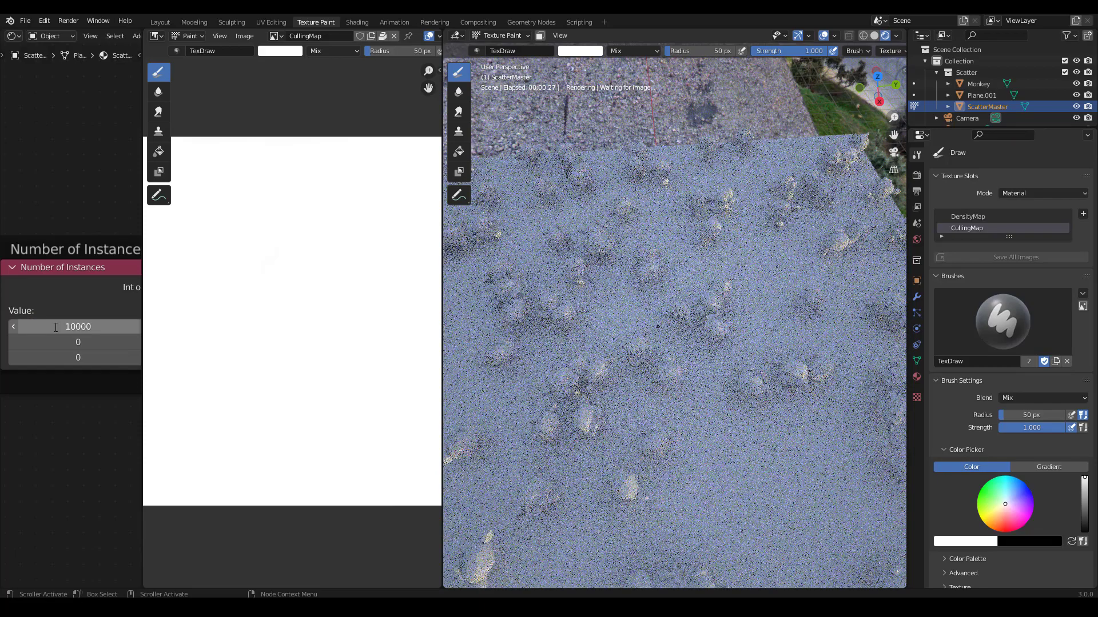
pyautogui.scroll(-5, 677, 343)
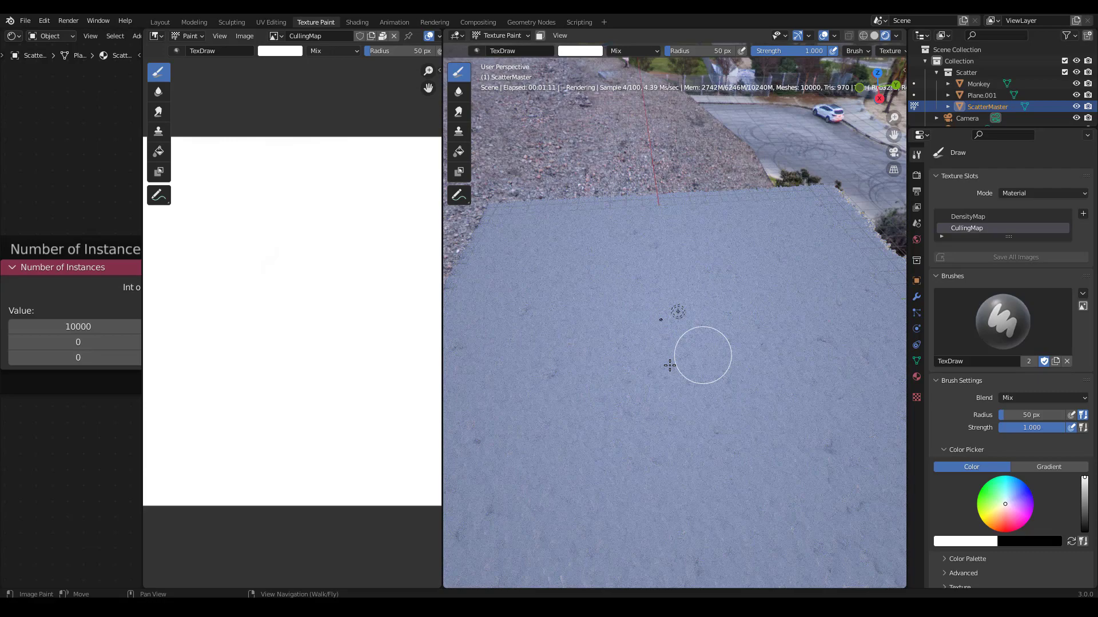
pyautogui.moveTo(673, 323); pyautogui.dragTo(667, 340, button='middle')
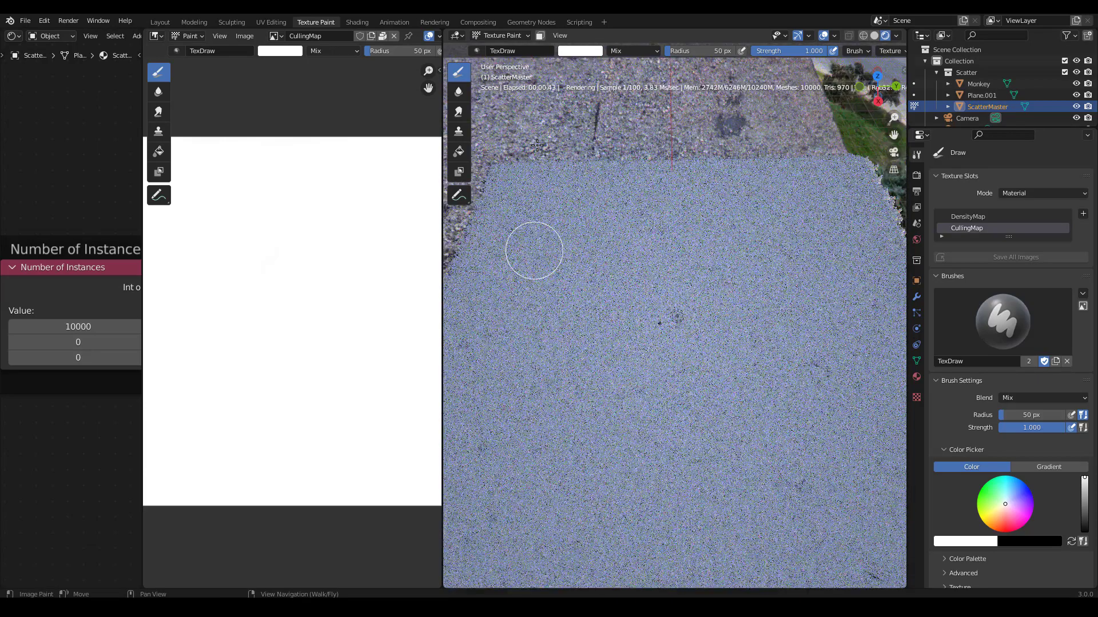
pyautogui.scroll(-3, 195, 292)
pyautogui.scroll(2, 262, 292)
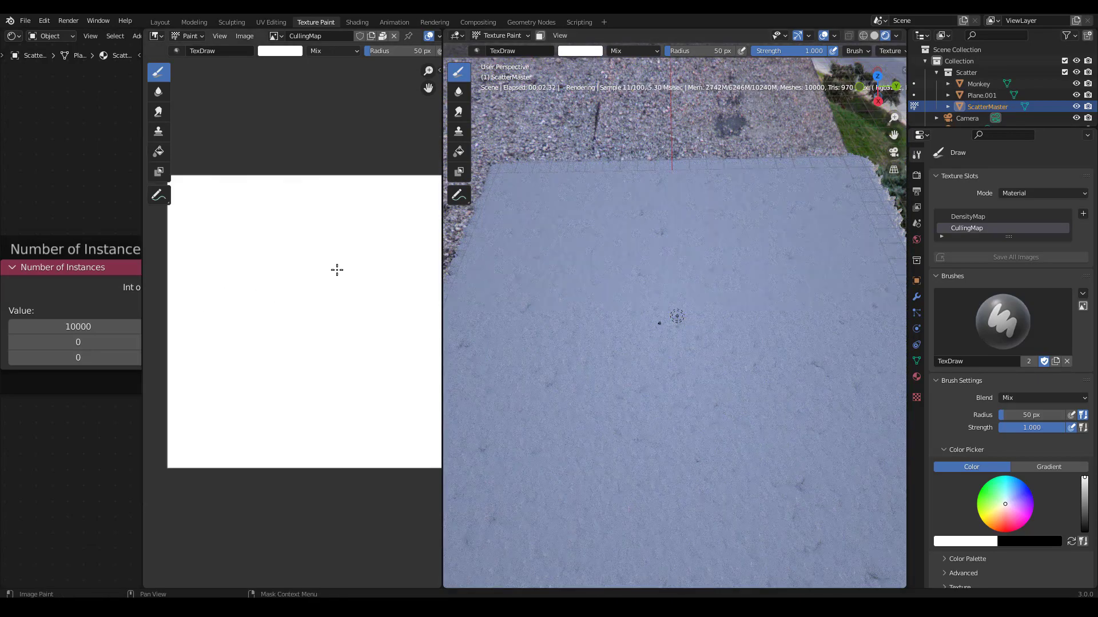
# Step: Make DensityMap the active texture slot and set the brush color to black
pyautogui.click(971, 218)
pyautogui.click(972, 227)
pyautogui.click(974, 217)
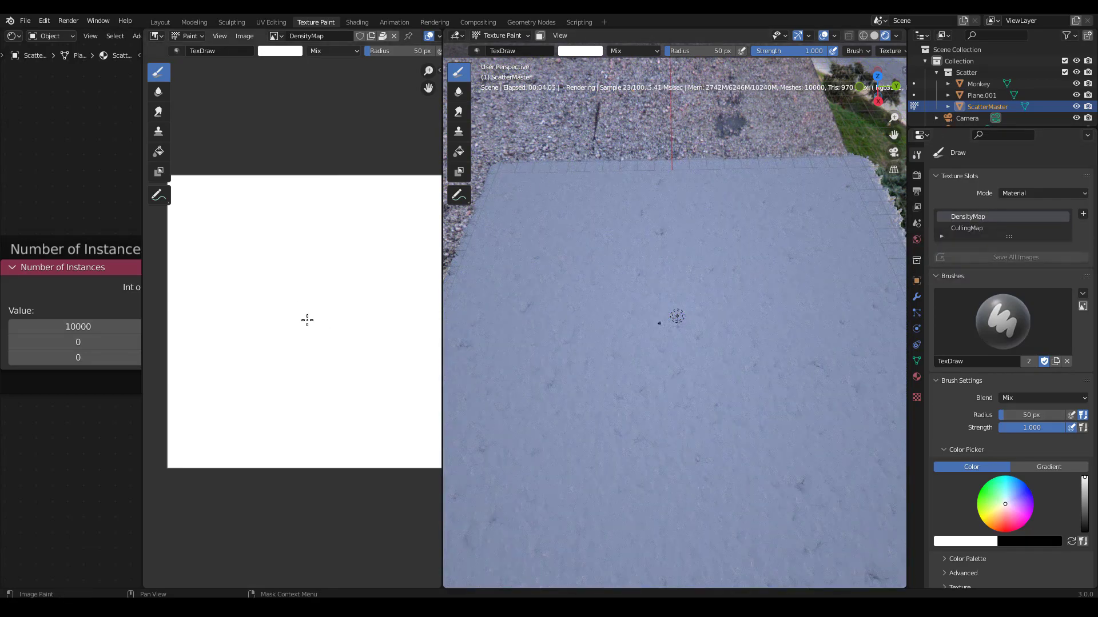
pyautogui.click(273, 58)
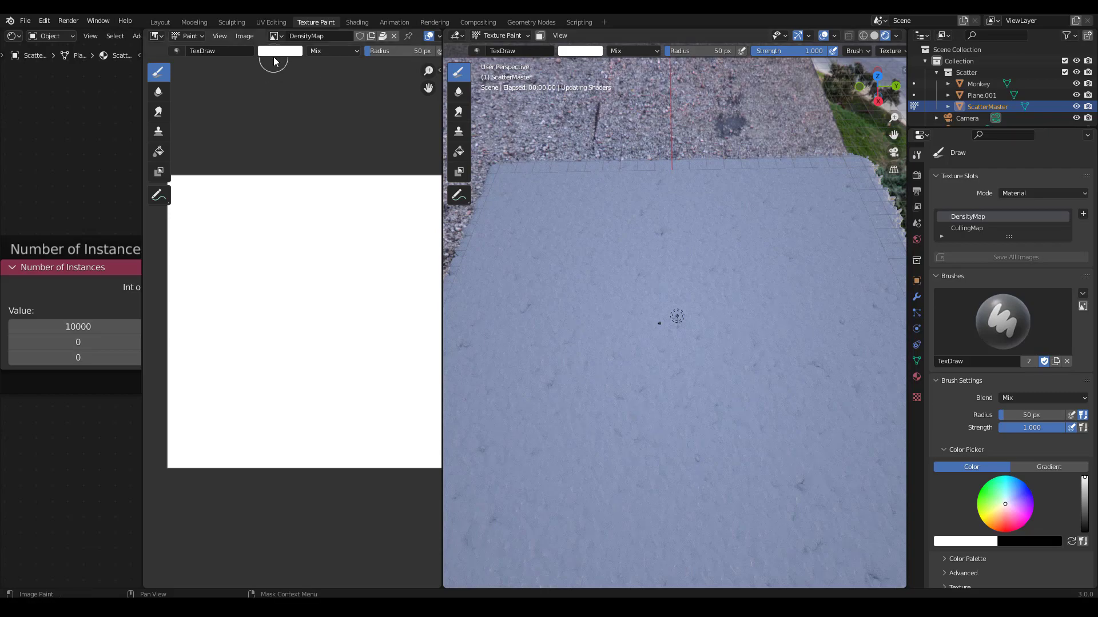
pyautogui.click(273, 53)
pyautogui.moveTo(346, 86); pyautogui.dragTo(347, 146)
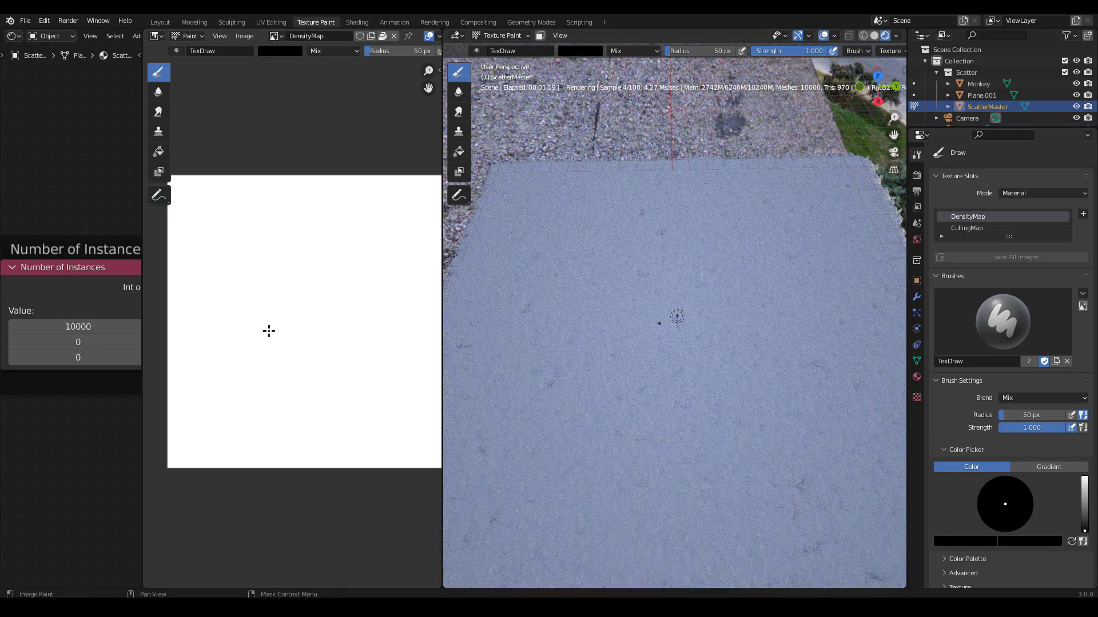
# Step: Paint a black patch in the middle of DensityMap and hide the viewport overlays to check the scatter
pyautogui.click(308, 321)
pyautogui.moveTo(308, 320); pyautogui.dragTo(320, 318)
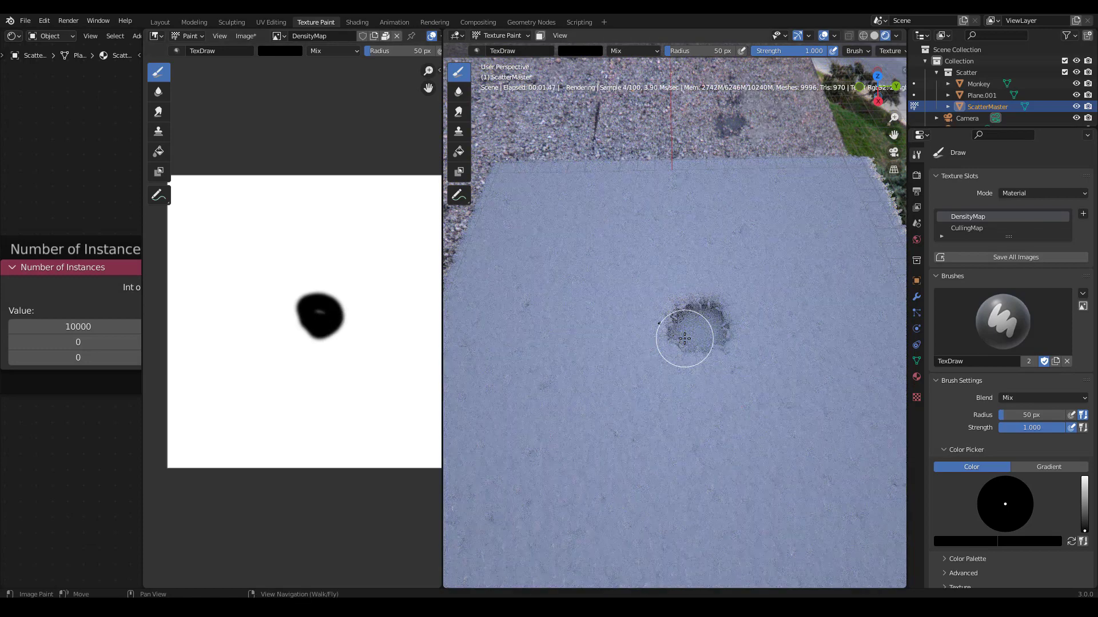
pyautogui.hotkey('alt', 'shift', 'z')
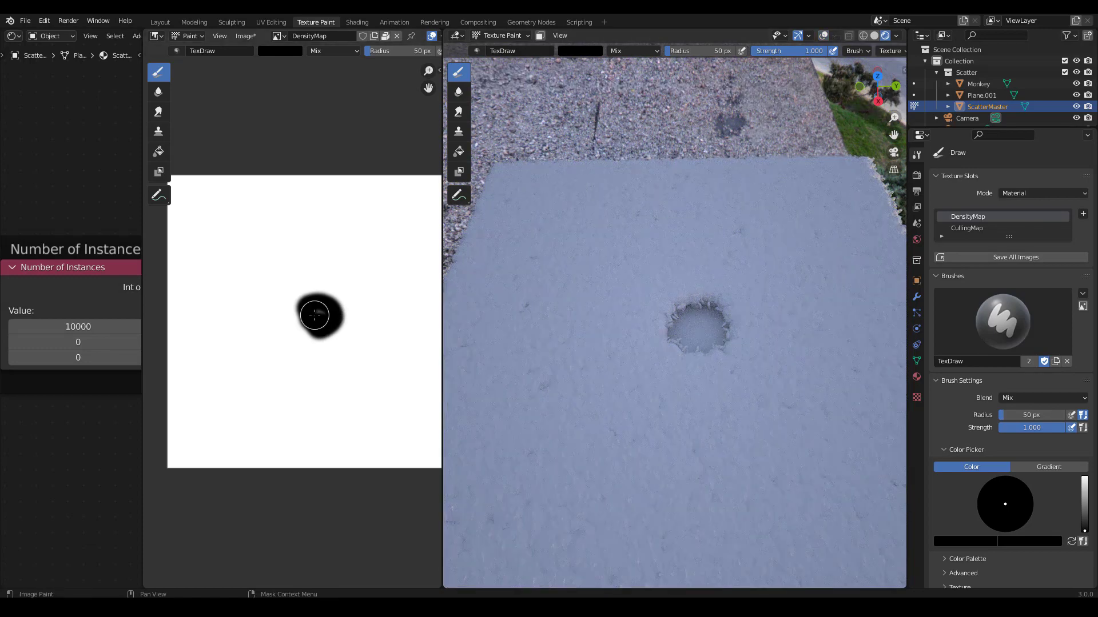
pyautogui.moveTo(314, 315)
pyautogui.mouseDown()
pyautogui.moveTo(366, 318)
pyautogui.moveTo(335, 314)
pyautogui.moveTo(343, 329)
pyautogui.moveTo(359, 307)
pyautogui.mouseUp()
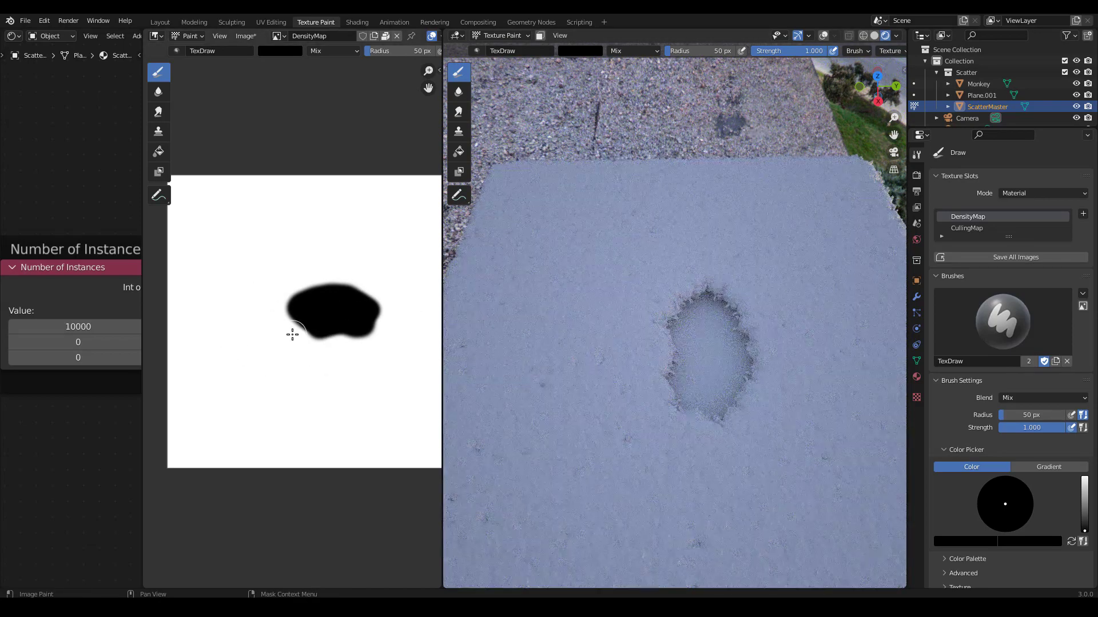
# Step: Try inverting the DensityMap image on its texture node, view the scatter from a low angle, and turn Invert off again
pyautogui.scroll(-4, 118, 424)
pyautogui.scroll(4, 93, 404)
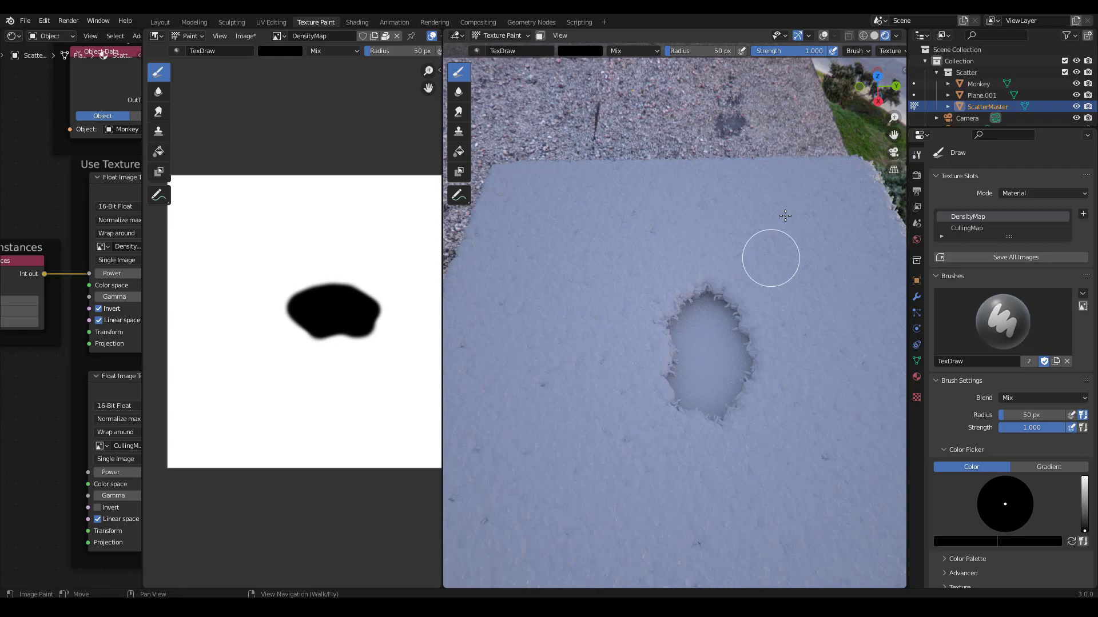
pyautogui.hotkey('alt', 'shift', 'z')
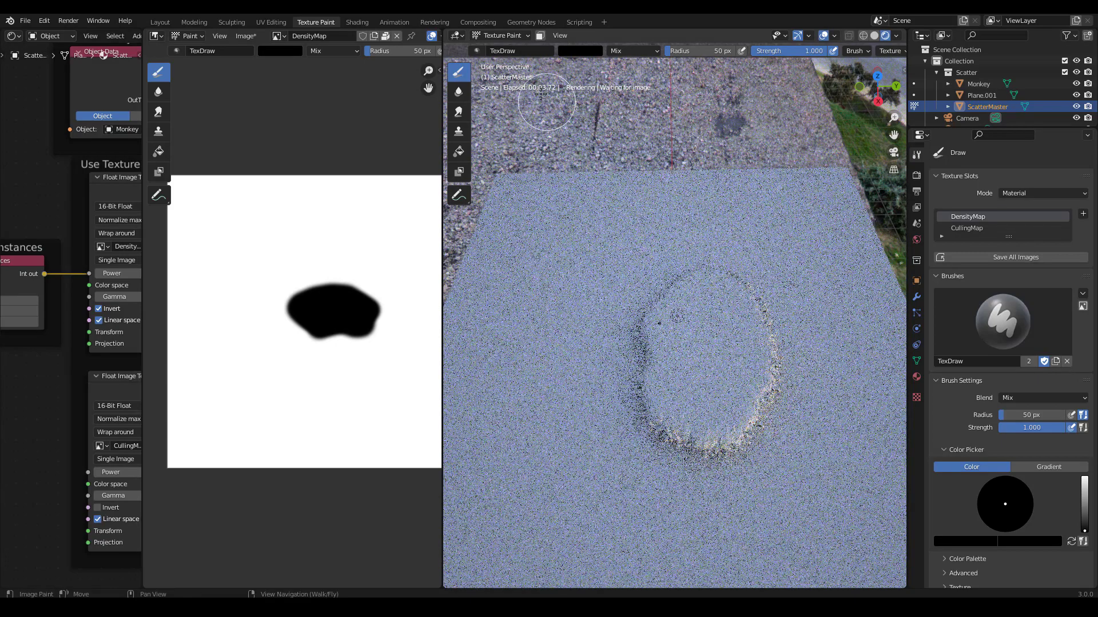
pyautogui.scroll(1, 742, 436)
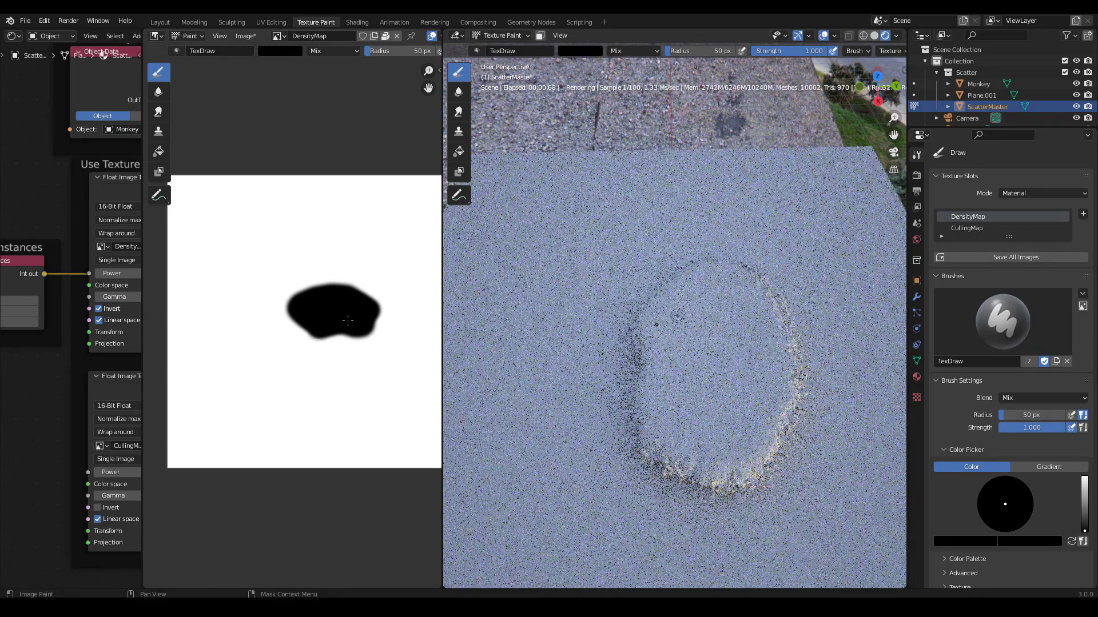
pyautogui.moveTo(765, 461); pyautogui.dragTo(764, 423, button='middle')
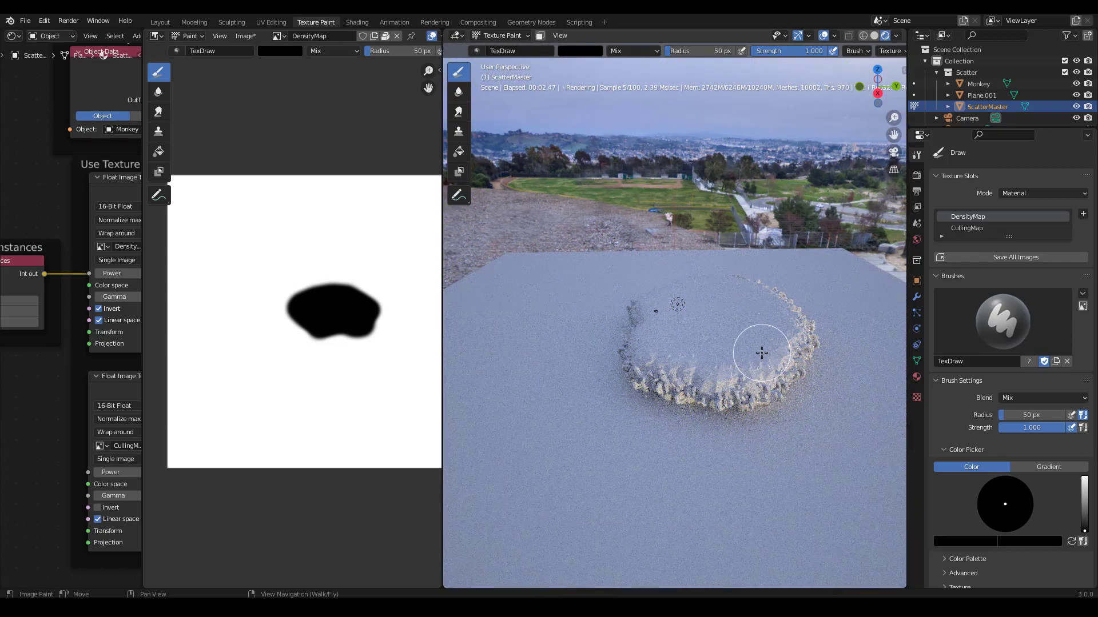
pyautogui.click(100, 309)
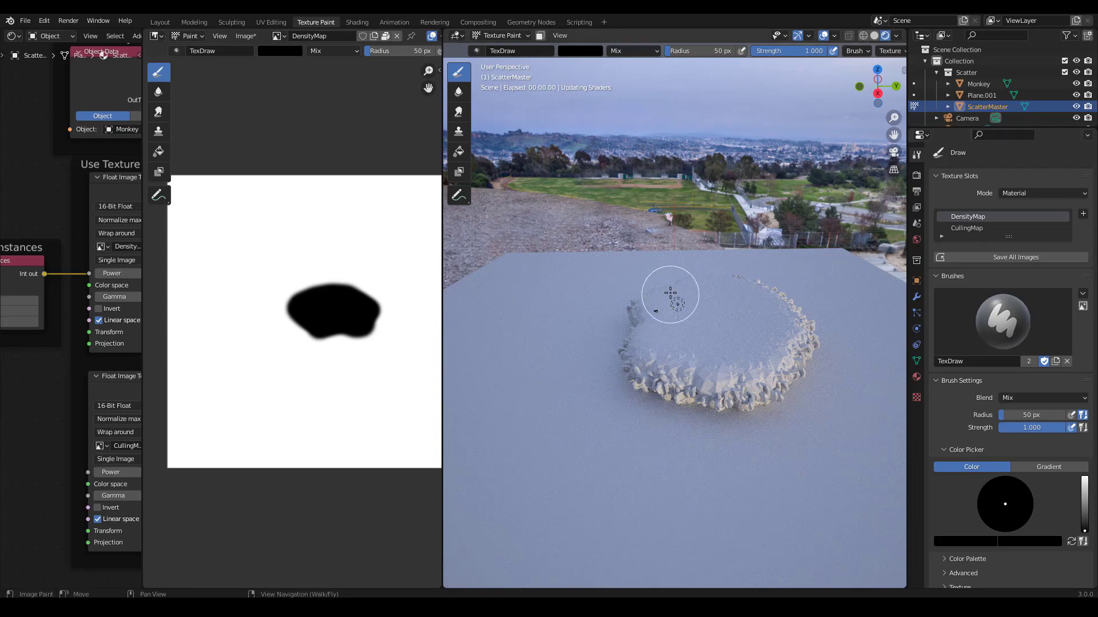
# Step: Paint a long black stroke across the far part of the plane on DensityMap, plus a mid-grey patch beside the central black area
pyautogui.moveTo(715, 299)
pyautogui.mouseDown(button='middle')
pyautogui.moveTo(686, 355)
pyautogui.moveTo(669, 289)
pyautogui.moveTo(651, 289)
pyautogui.moveTo(719, 283)
pyautogui.mouseUp(button='middle')
pyautogui.moveTo(710, 274); pyautogui.dragTo(804, 264)
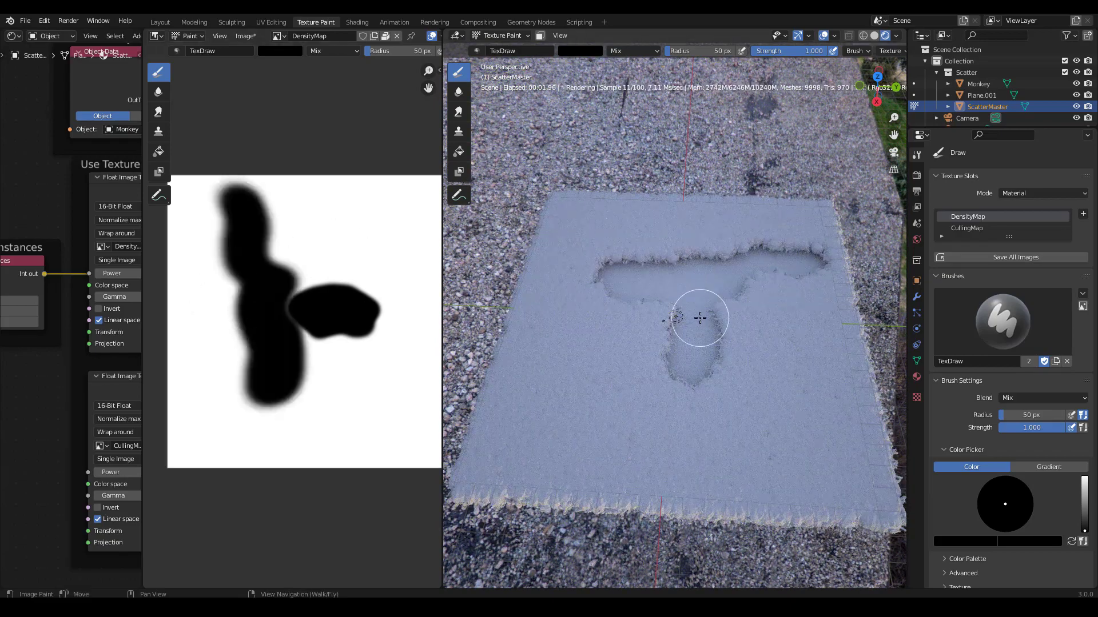
pyautogui.click(588, 51)
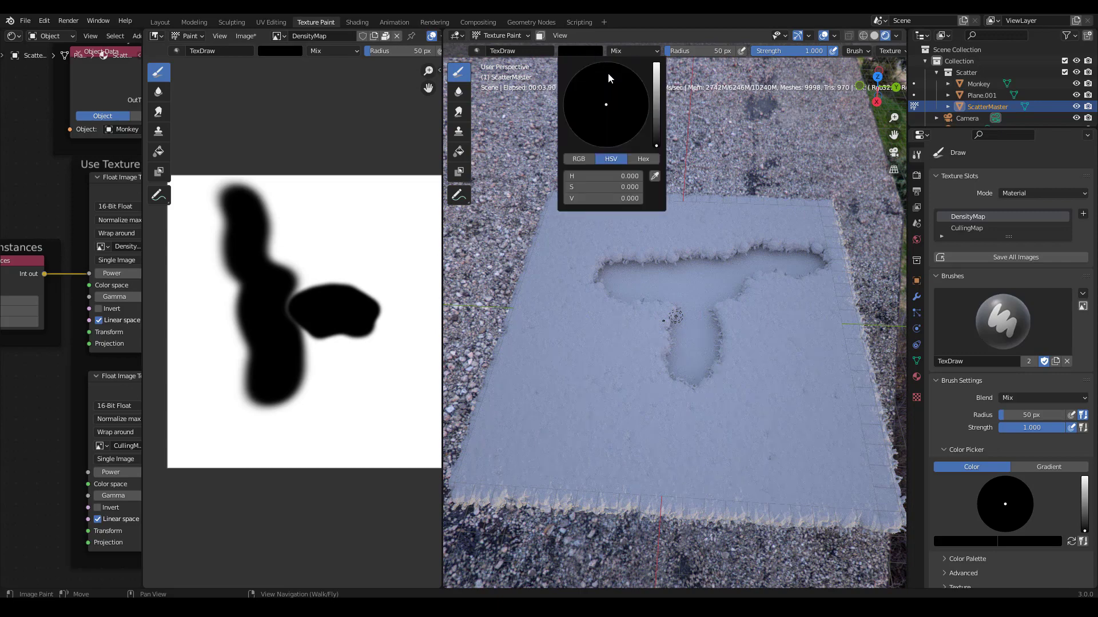
pyautogui.click(656, 107)
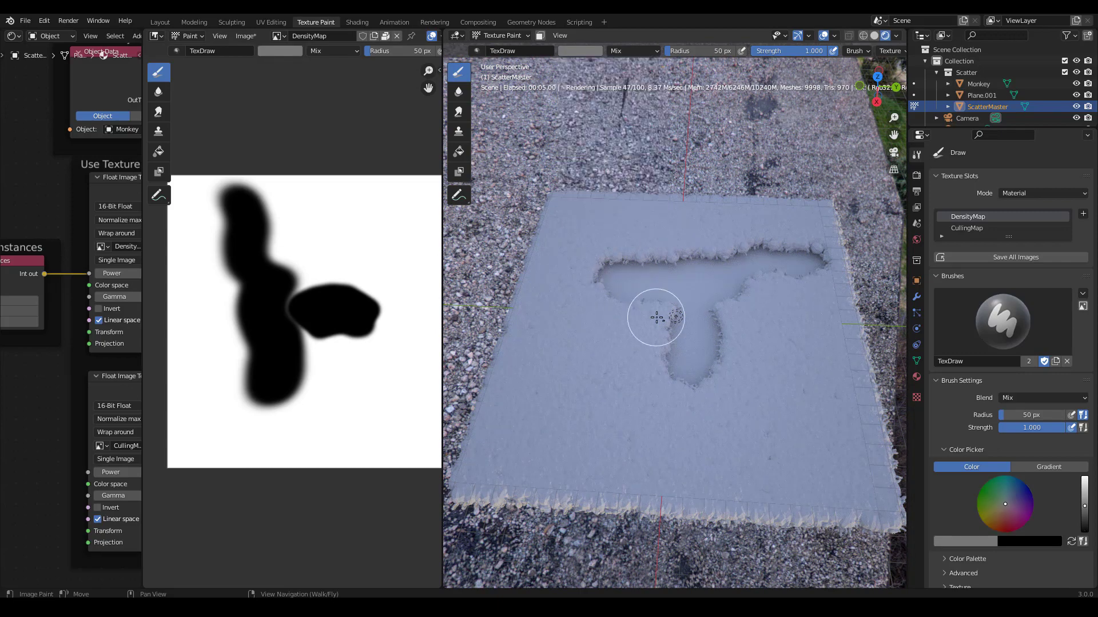
pyautogui.moveTo(623, 343)
pyautogui.mouseDown()
pyautogui.moveTo(612, 326)
pyautogui.moveTo(692, 335)
pyautogui.mouseUp()
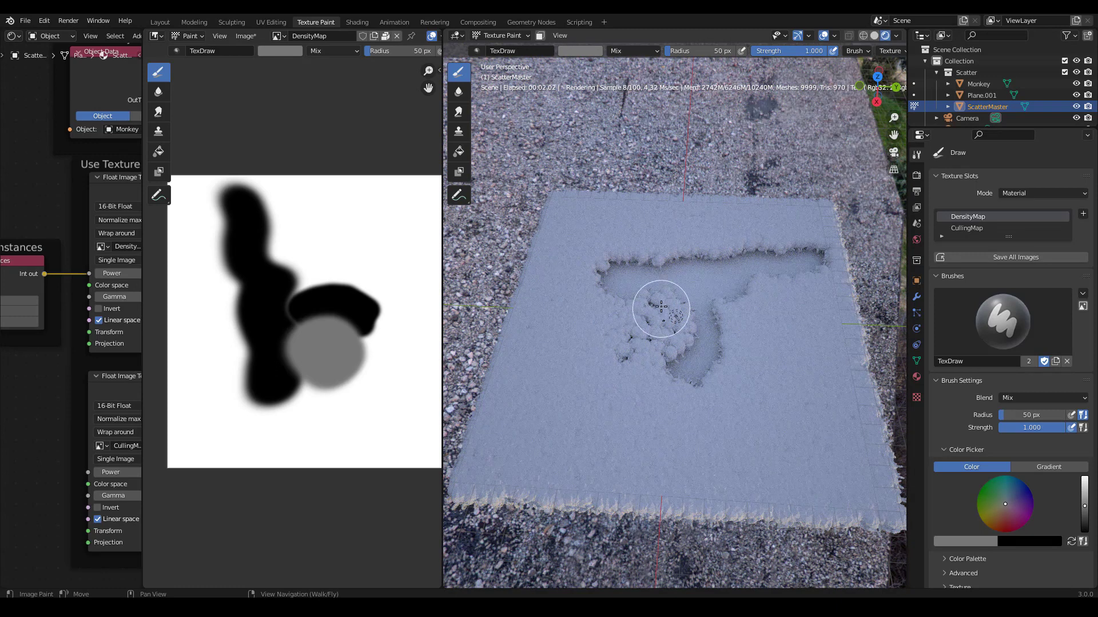
# Step: Paint a light grey stroke with value 0.8 on the far-side part of DensityMap, and a dark grey stroke partly over it
pyautogui.click(561, 52)
pyautogui.click(655, 82)
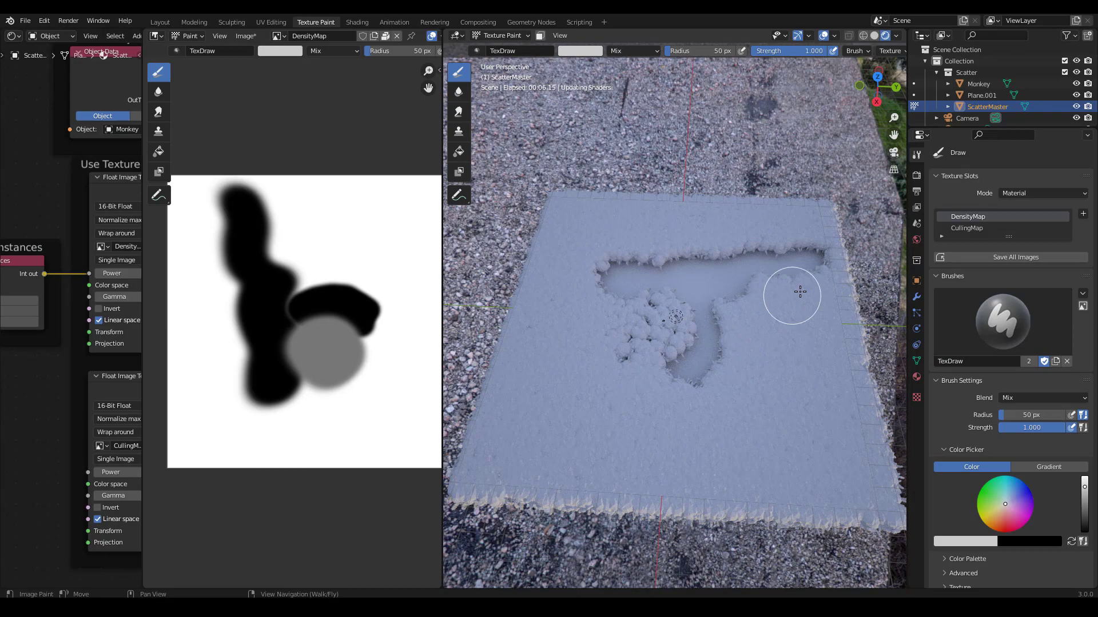
pyautogui.moveTo(803, 290); pyautogui.dragTo(747, 356)
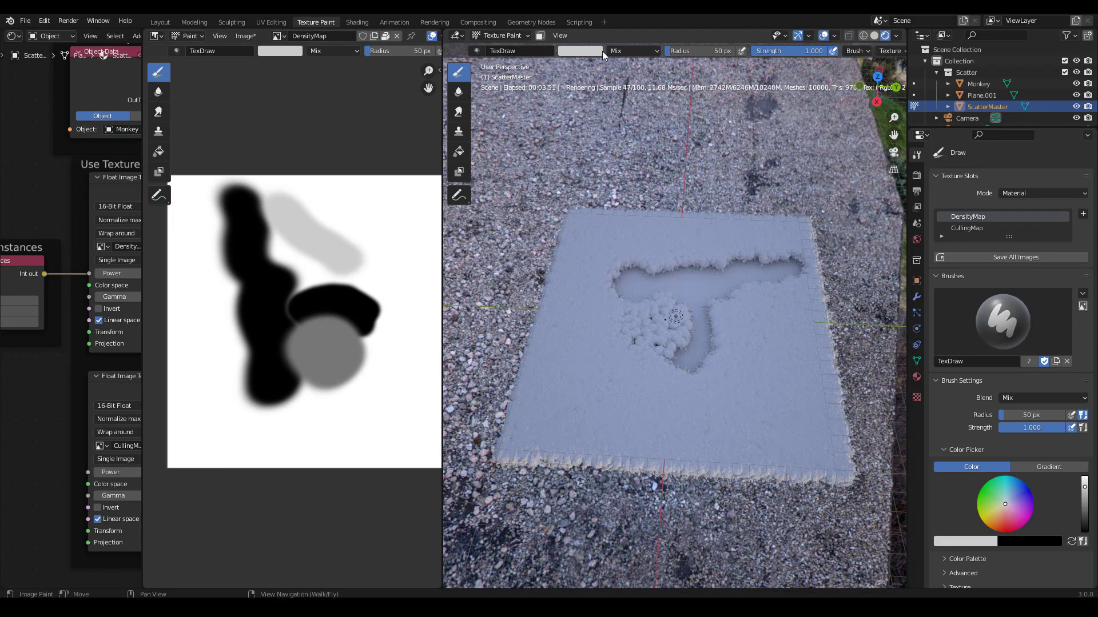
pyautogui.click(585, 57)
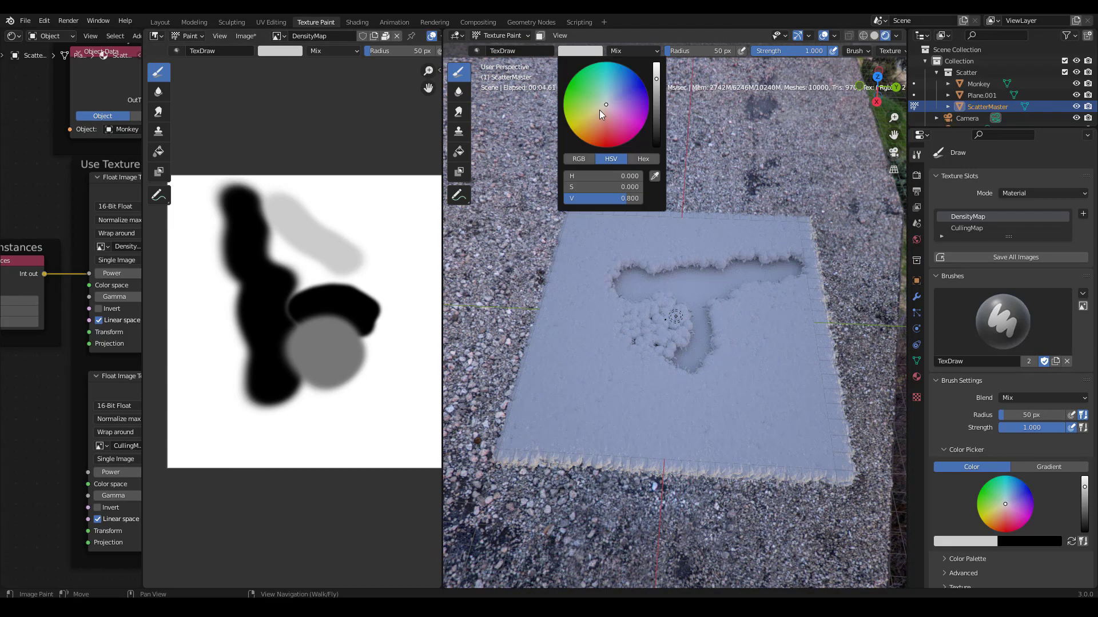
pyautogui.click(654, 120)
pyautogui.moveTo(753, 325); pyautogui.dragTo(801, 368)
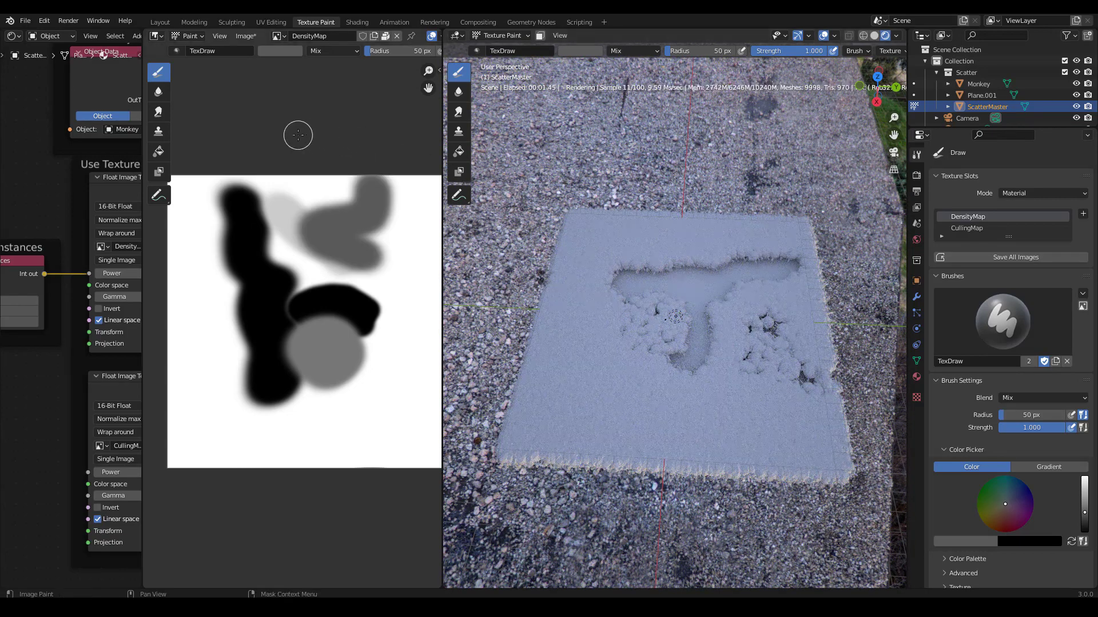
# Step: Save the painted DensityMap image
pyautogui.click(246, 36)
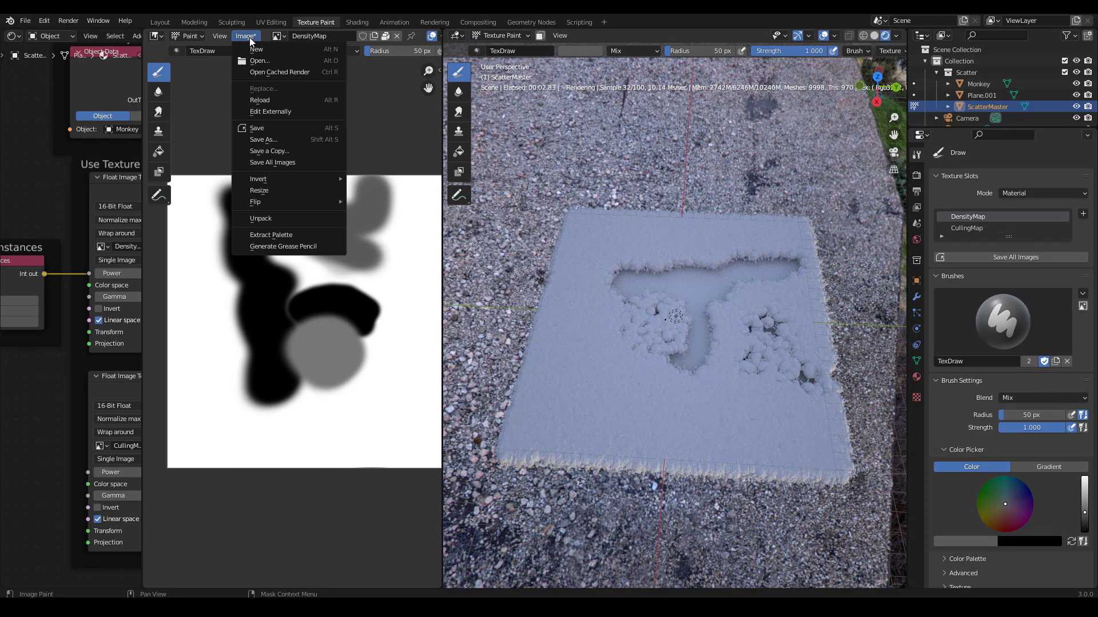
pyautogui.click(247, 36)
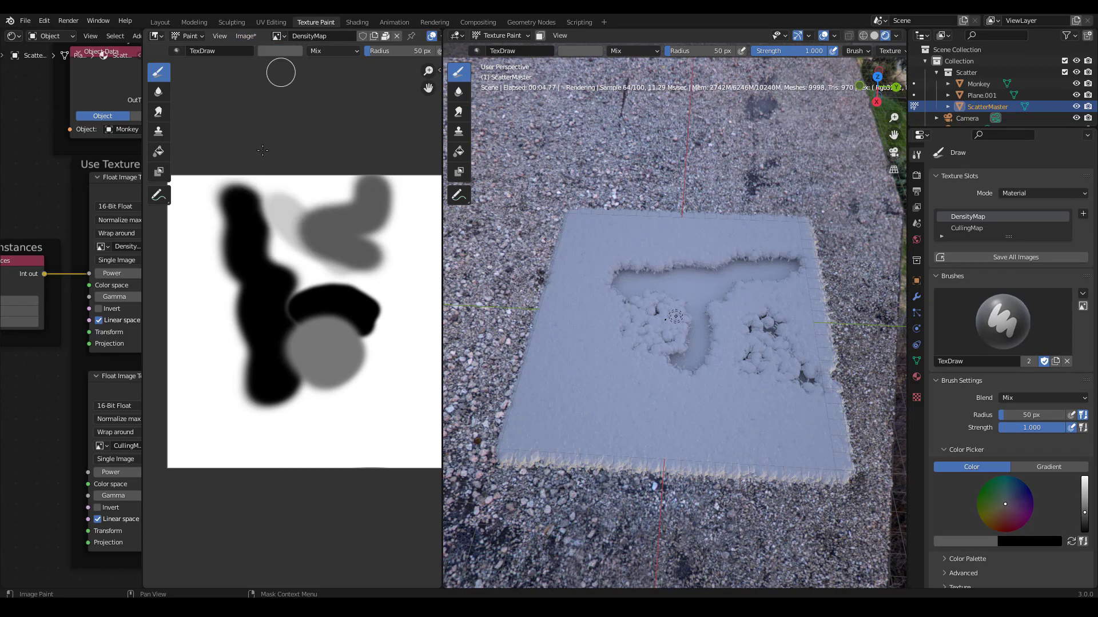
pyautogui.hotkey('alt', 's')
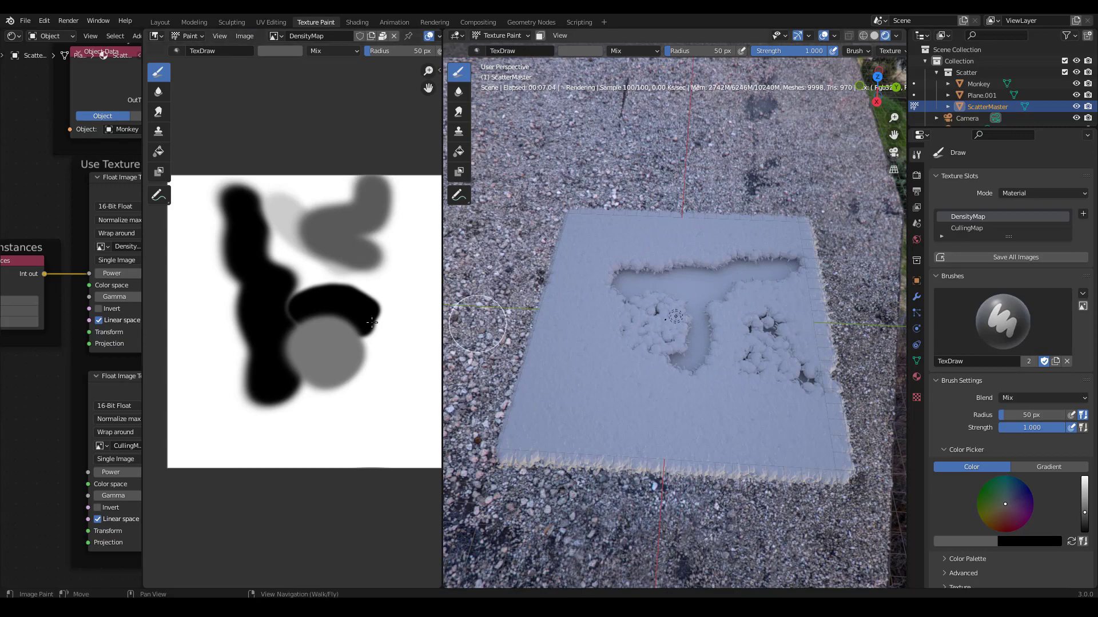
# Step: Make CullingMap the active texture slot and set the brush color back to black
pyautogui.scroll(-3, 122, 386)
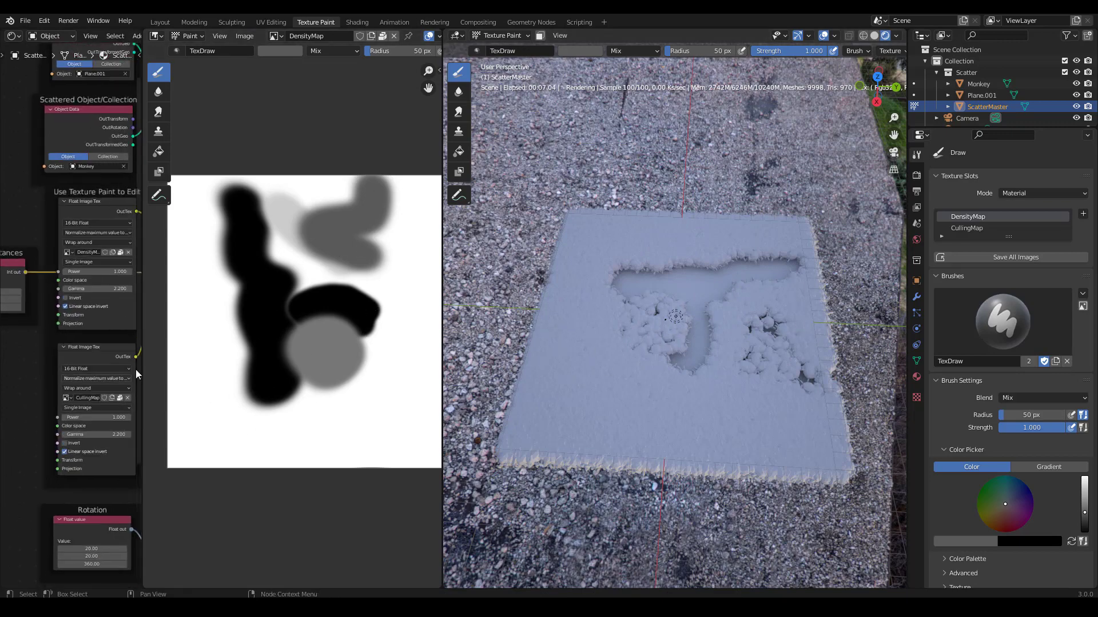
pyautogui.click(967, 228)
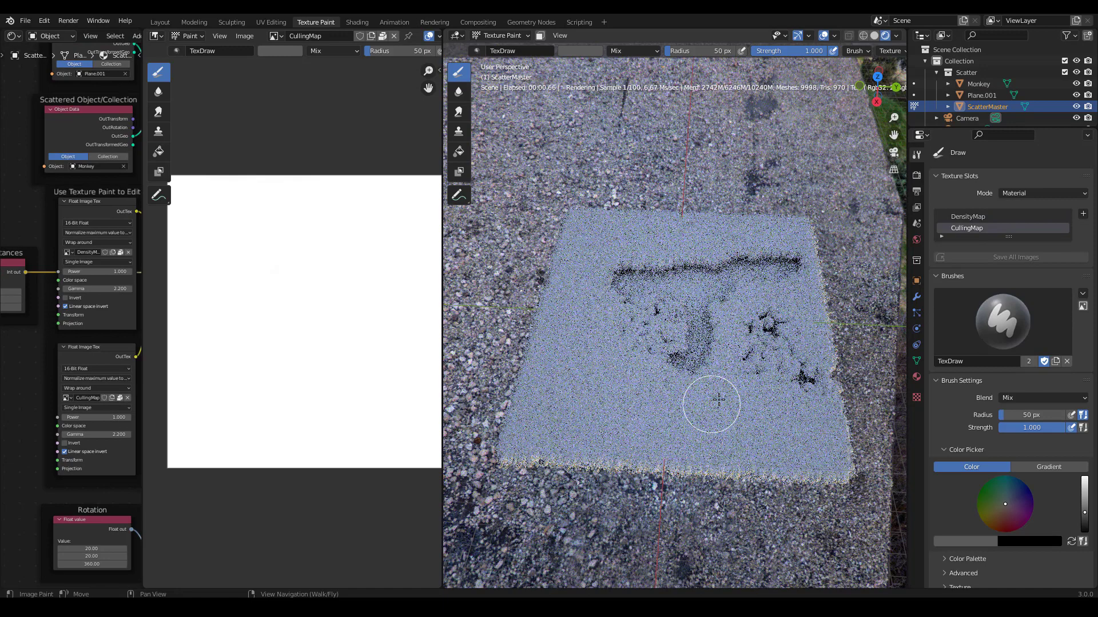
pyautogui.click(576, 52)
pyautogui.moveTo(660, 120); pyautogui.dragTo(657, 147)
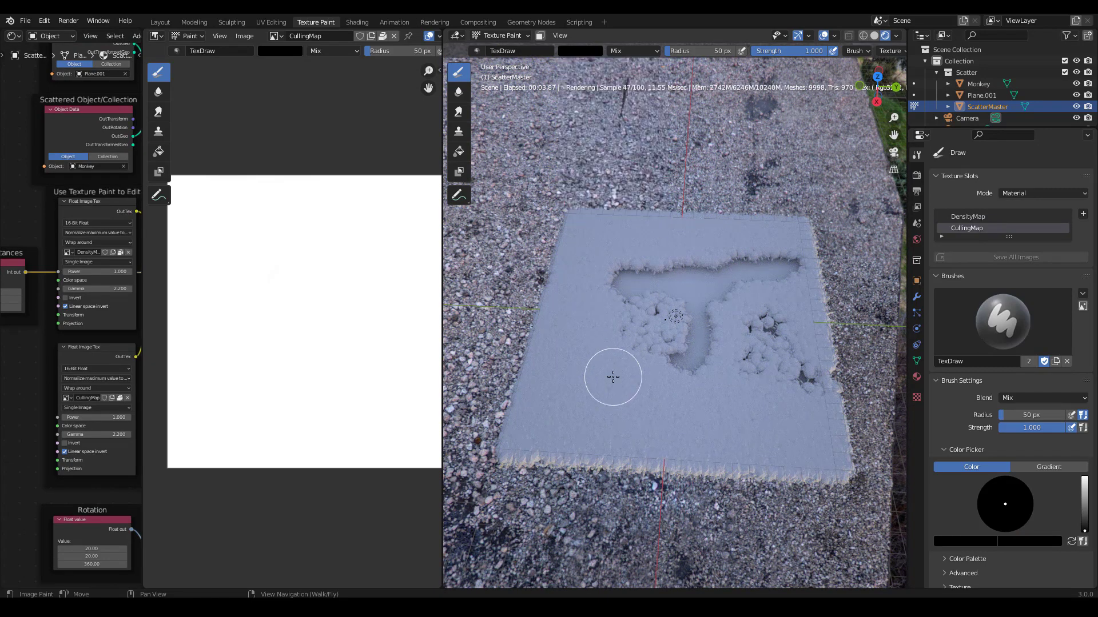
# Step: Paint black patches on CullingMap near the plane's front corner and over the middle of the scatter
pyautogui.click(571, 400)
pyautogui.click(579, 403)
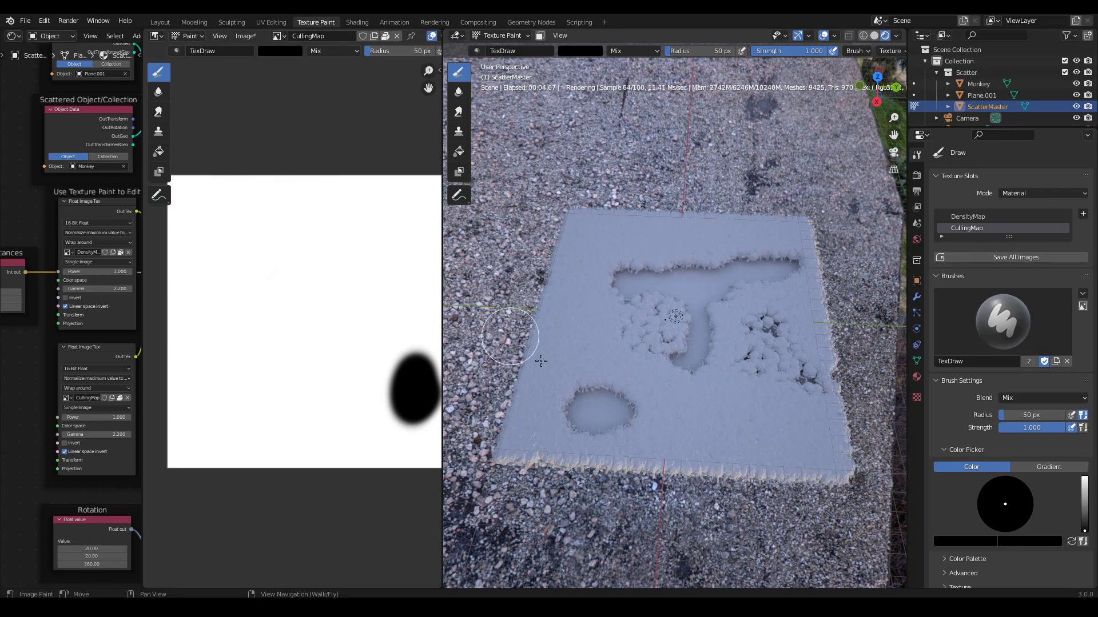
pyautogui.scroll(5, 727, 356)
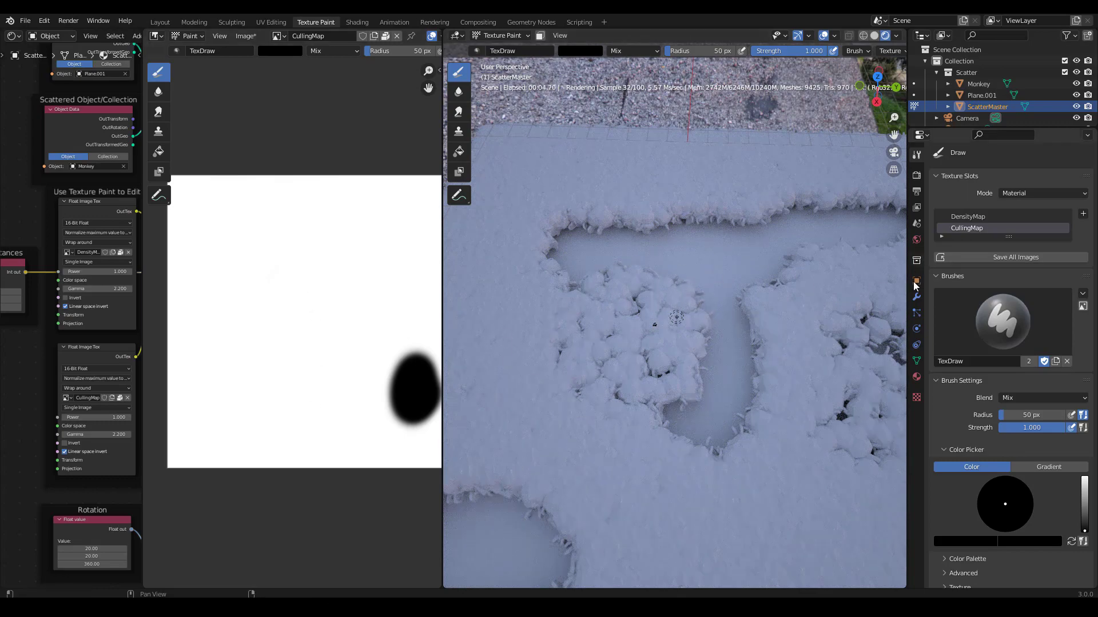
pyautogui.moveTo(701, 355)
pyautogui.mouseDown()
pyautogui.moveTo(730, 346)
pyautogui.moveTo(686, 289)
pyautogui.moveTo(747, 309)
pyautogui.mouseUp()
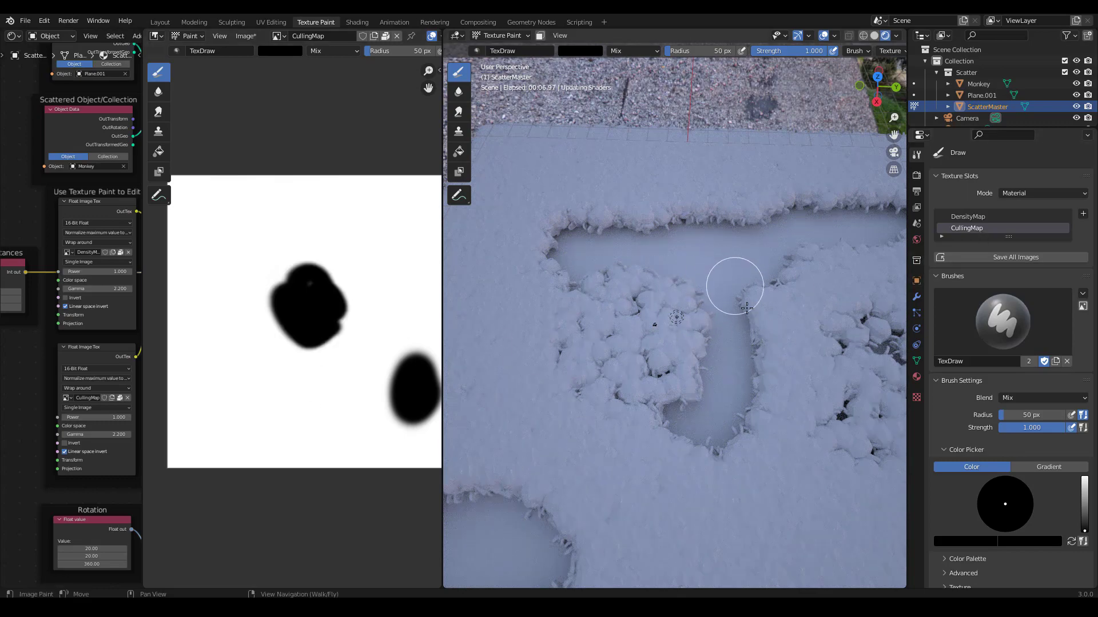
# Step: Enlarge the black patch in the middle of CullingMap with further brush strokes
pyautogui.moveTo(308, 287)
pyautogui.mouseDown()
pyautogui.moveTo(275, 274)
pyautogui.moveTo(339, 283)
pyautogui.moveTo(295, 264)
pyautogui.moveTo(309, 259)
pyautogui.moveTo(270, 319)
pyautogui.moveTo(355, 311)
pyautogui.mouseUp()
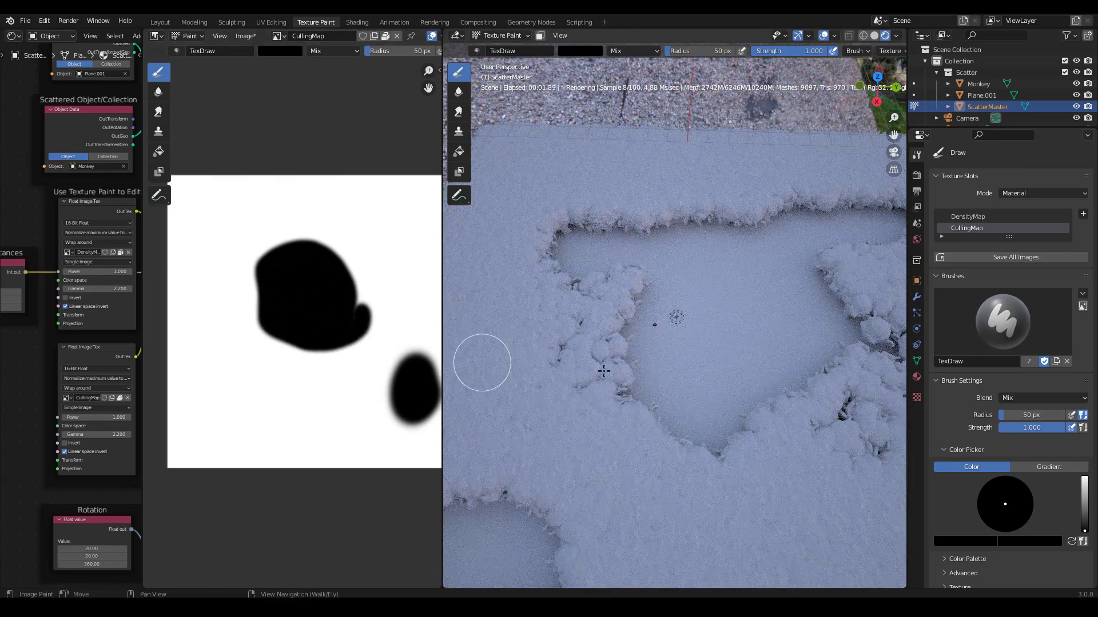
# Step: Make DensityMap the active texture slot, set the brush color to medium grey, and paint looping strokes over its black areas
pyautogui.click(993, 218)
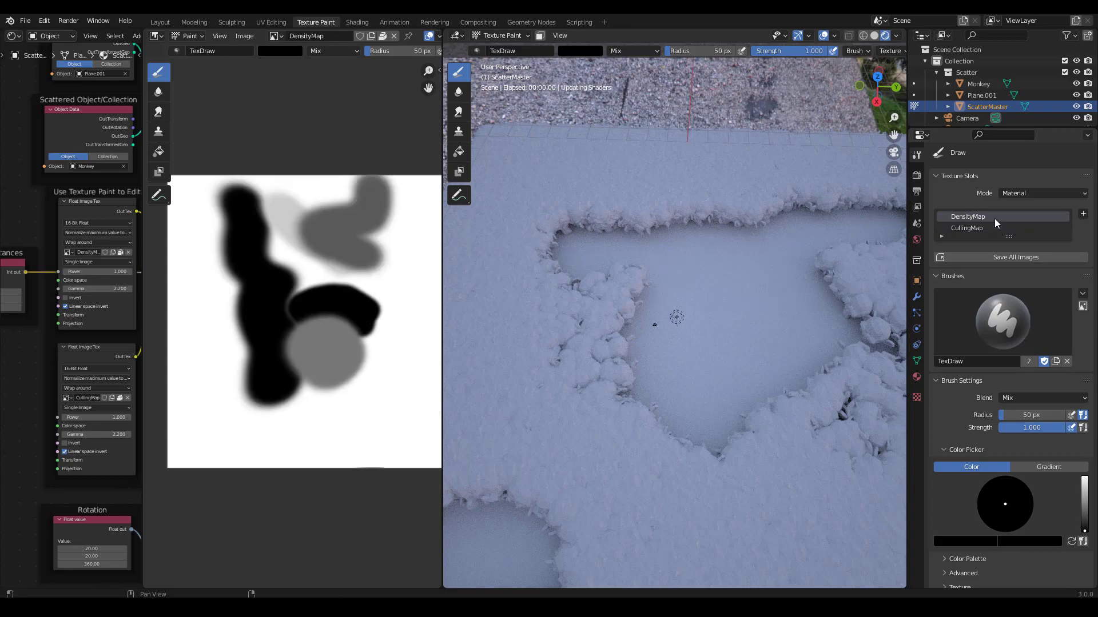
pyautogui.click(283, 51)
pyautogui.click(356, 102)
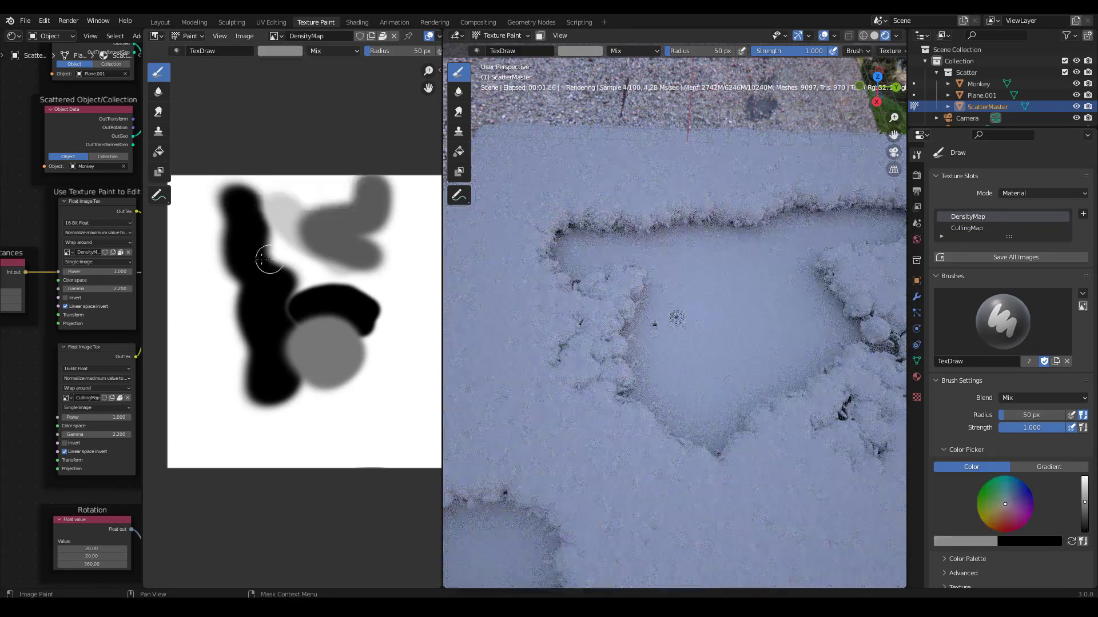
pyautogui.moveTo(262, 259)
pyautogui.mouseDown()
pyautogui.moveTo(246, 377)
pyautogui.moveTo(366, 274)
pyautogui.moveTo(269, 217)
pyautogui.moveTo(241, 273)
pyautogui.moveTo(318, 397)
pyautogui.mouseUp()
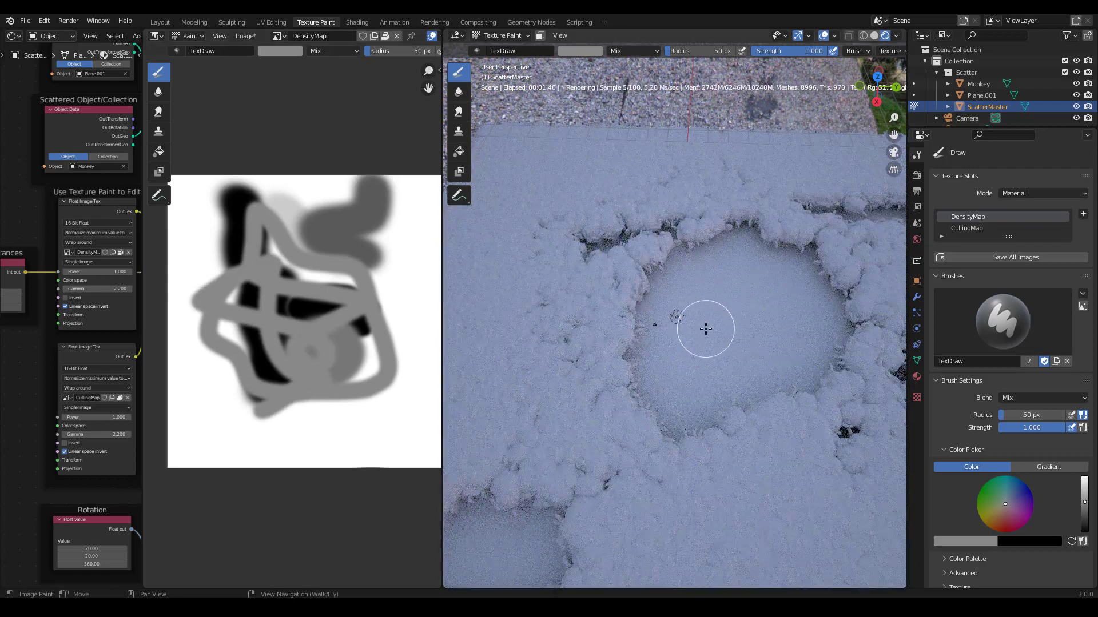
pyautogui.moveTo(436, 364)
pyautogui.mouseDown()
pyautogui.moveTo(269, 320)
pyautogui.moveTo(187, 272)
pyautogui.moveTo(314, 451)
pyautogui.moveTo(338, 359)
pyautogui.mouseUp()
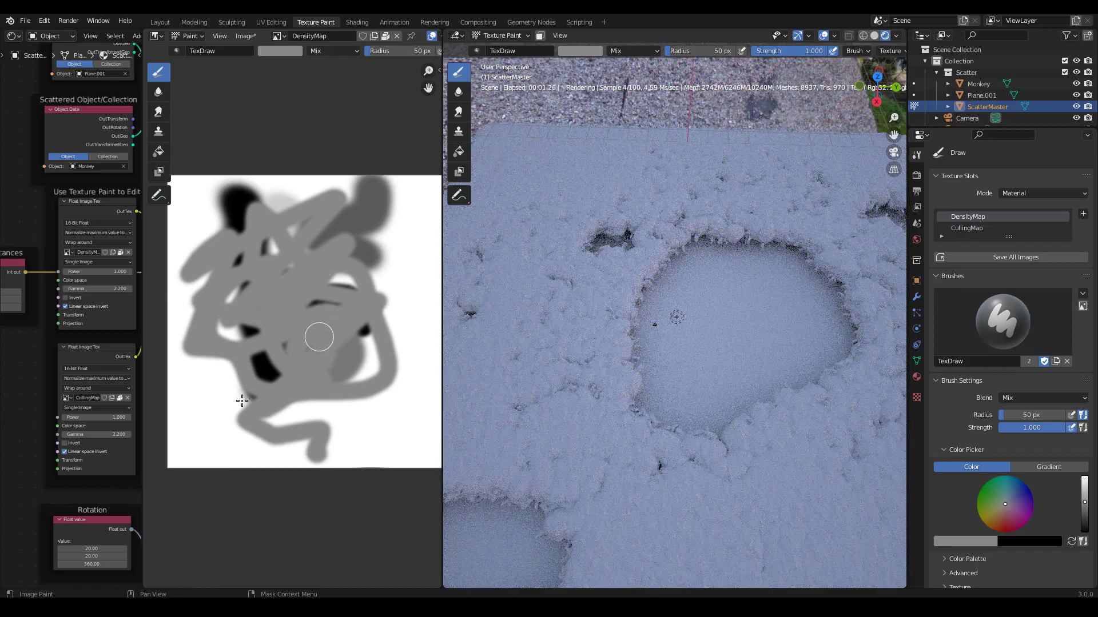
# Step: Check CullingMap, return to DensityMap, and cover more of its remaining dark and white areas with grey strokes
pyautogui.click(966, 227)
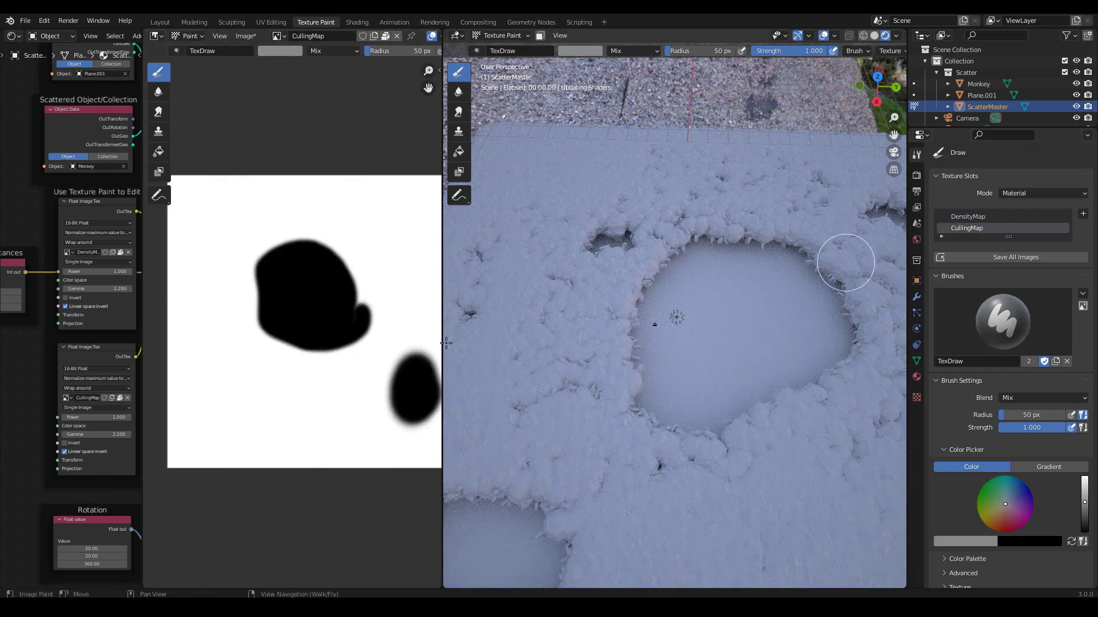
pyautogui.click(1008, 216)
pyautogui.moveTo(339, 237)
pyautogui.mouseDown()
pyautogui.moveTo(193, 221)
pyautogui.moveTo(360, 400)
pyautogui.moveTo(194, 376)
pyautogui.moveTo(246, 413)
pyautogui.mouseUp()
pyautogui.scroll(-3, 268, 409)
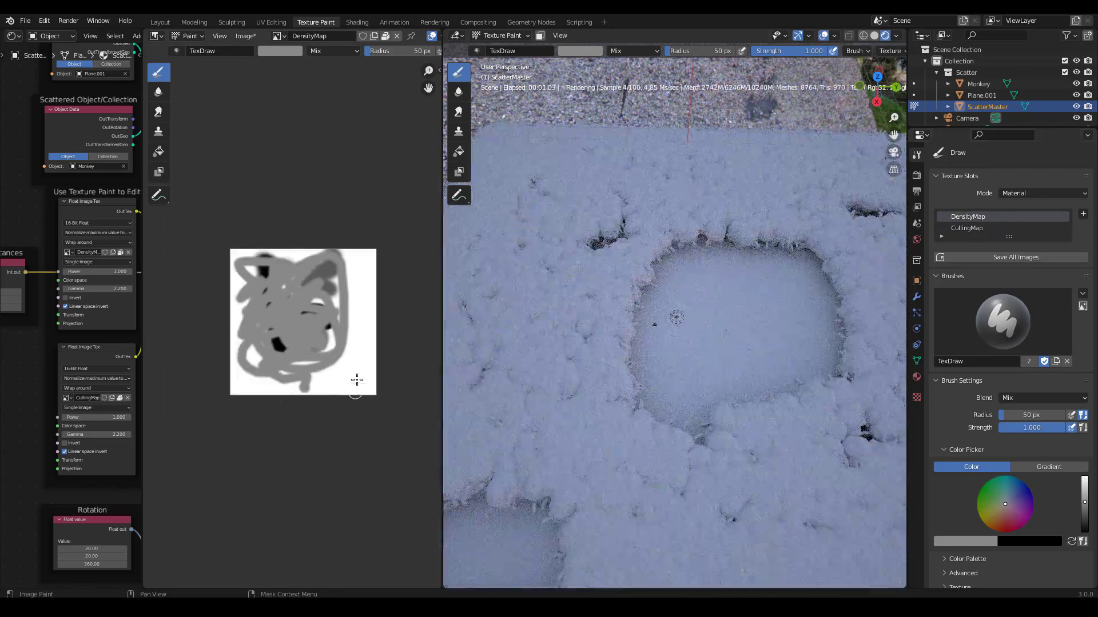
pyautogui.moveTo(338, 347); pyautogui.dragTo(314, 328)
pyautogui.moveTo(232, 337); pyautogui.dragTo(364, 294)
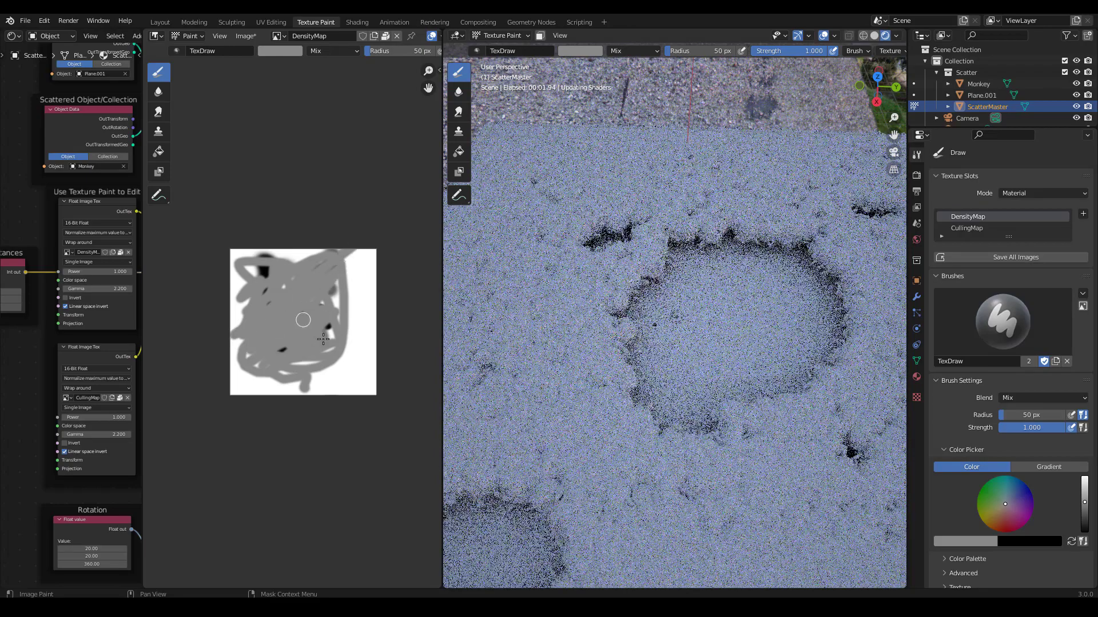
# Step: Compare CullingMap and DensityMap by alternating the active texture slot, and examine the scattered plane from farther away and a lower angle
pyautogui.scroll(-3, 594, 315)
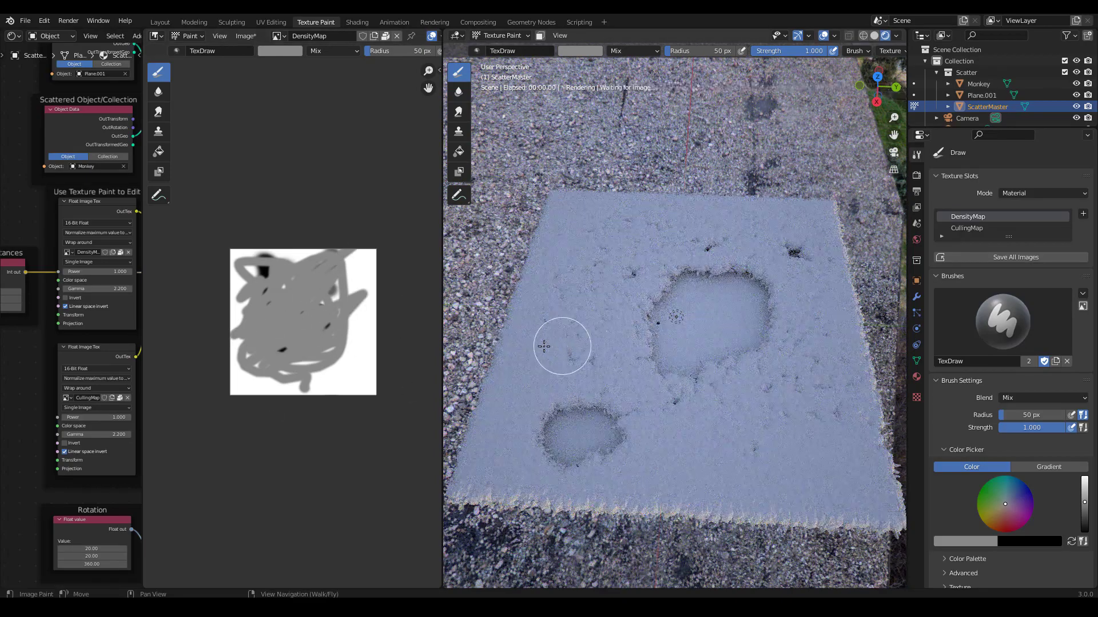
pyautogui.scroll(3, 546, 349)
pyautogui.scroll(2, 309, 343)
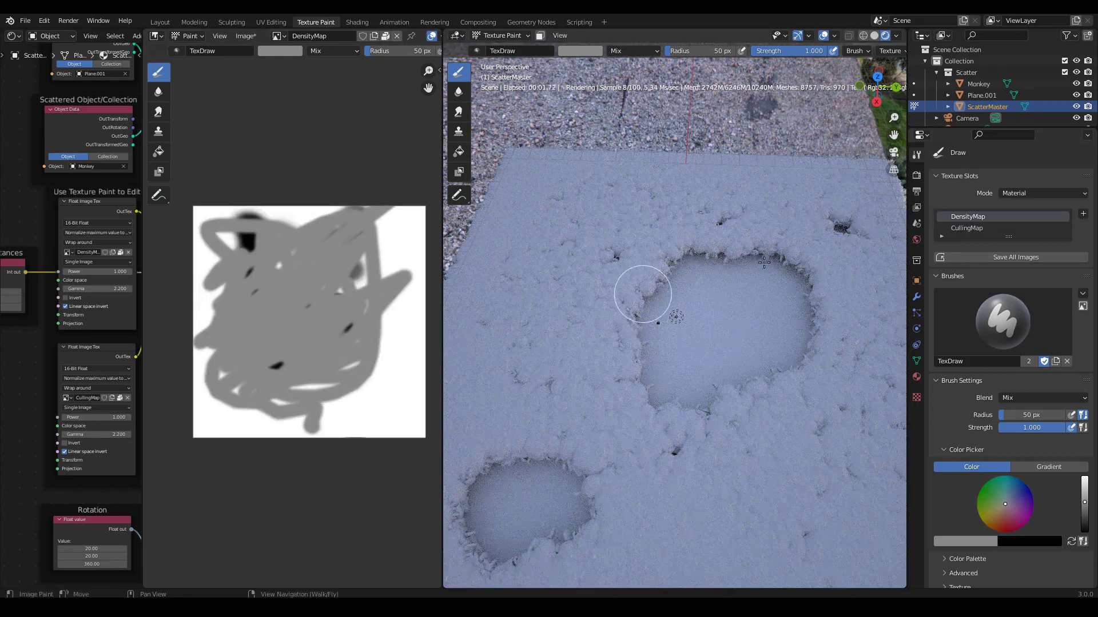
pyautogui.click(983, 229)
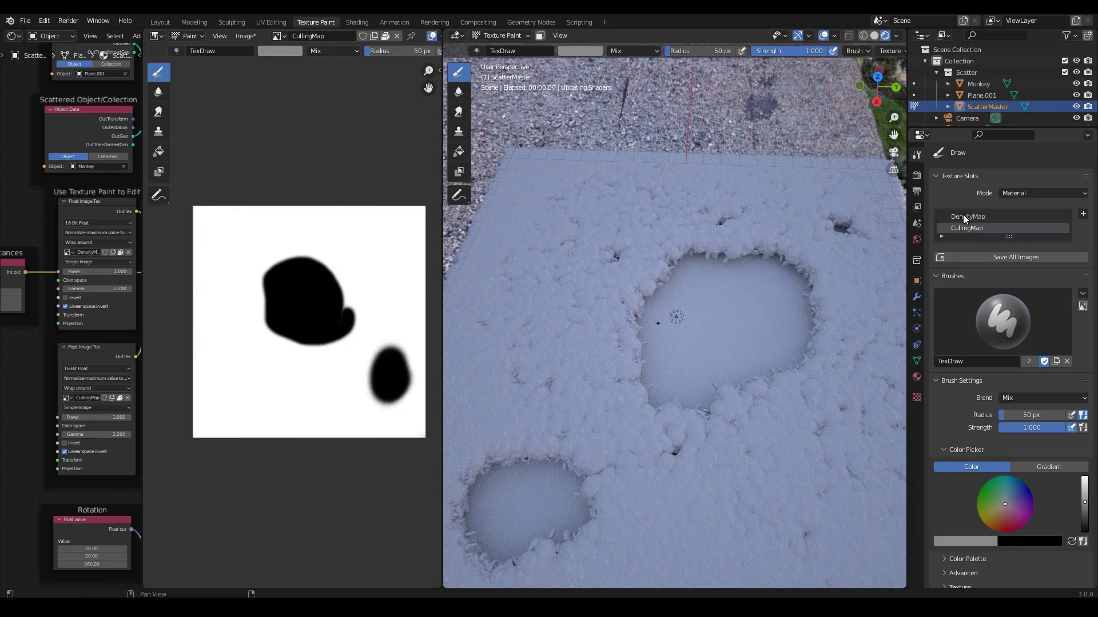
pyautogui.click(966, 217)
pyautogui.click(968, 229)
pyautogui.click(967, 217)
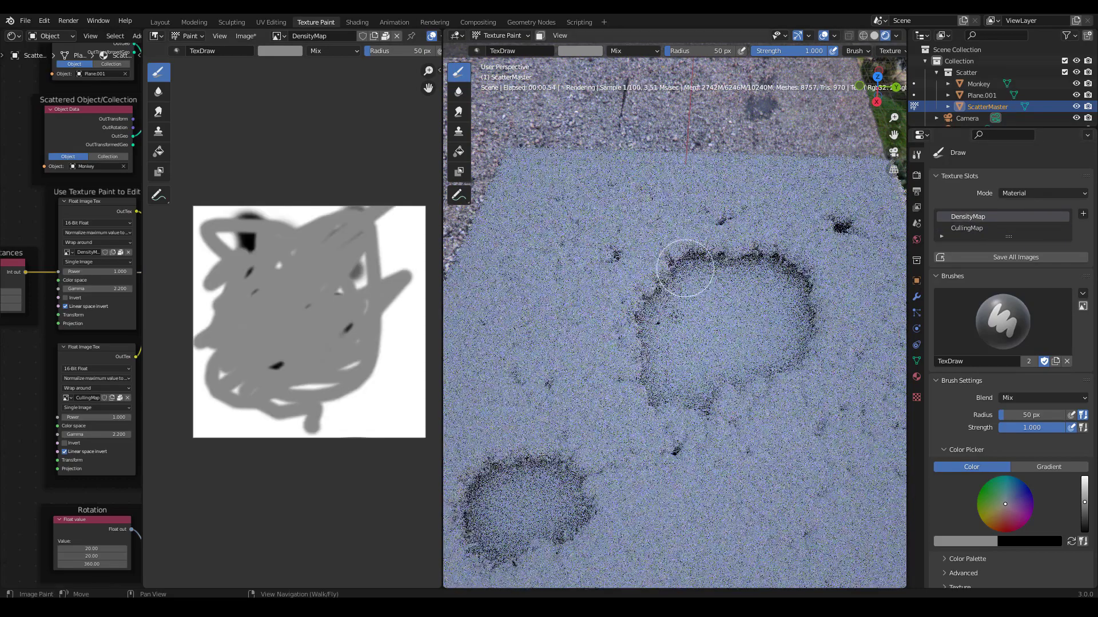
pyautogui.scroll(-2, 663, 305)
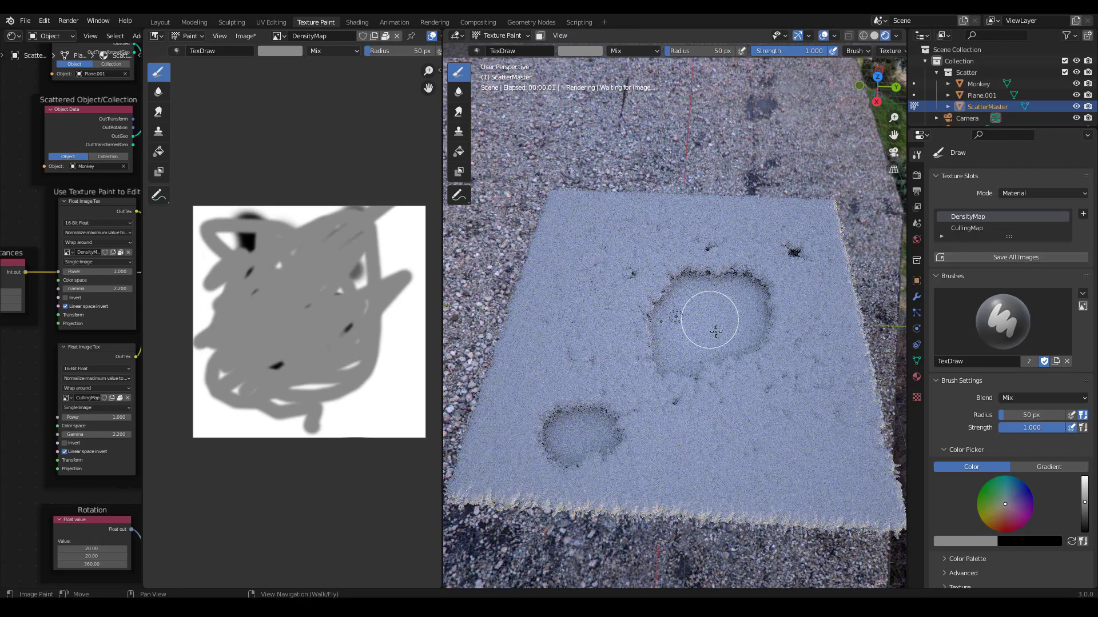
pyautogui.scroll(1, 714, 328)
pyautogui.moveTo(725, 350); pyautogui.dragTo(725, 345, button='middle')
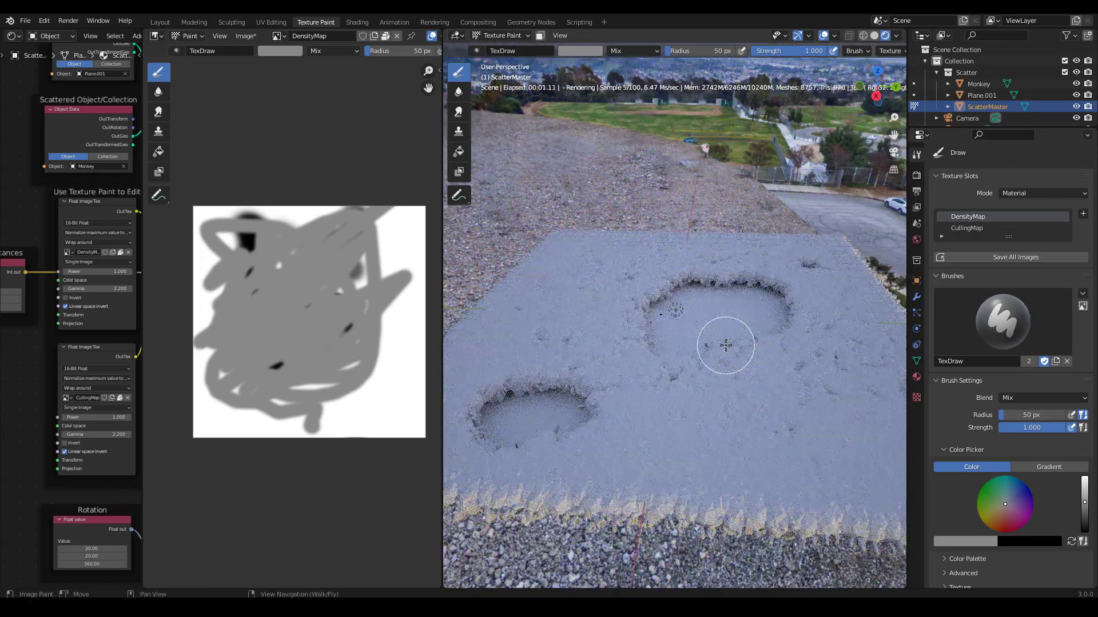
# Step: Sample black as the brush color and paint strokes around the border and across the middle of DensityMap
pyautogui.press('s')
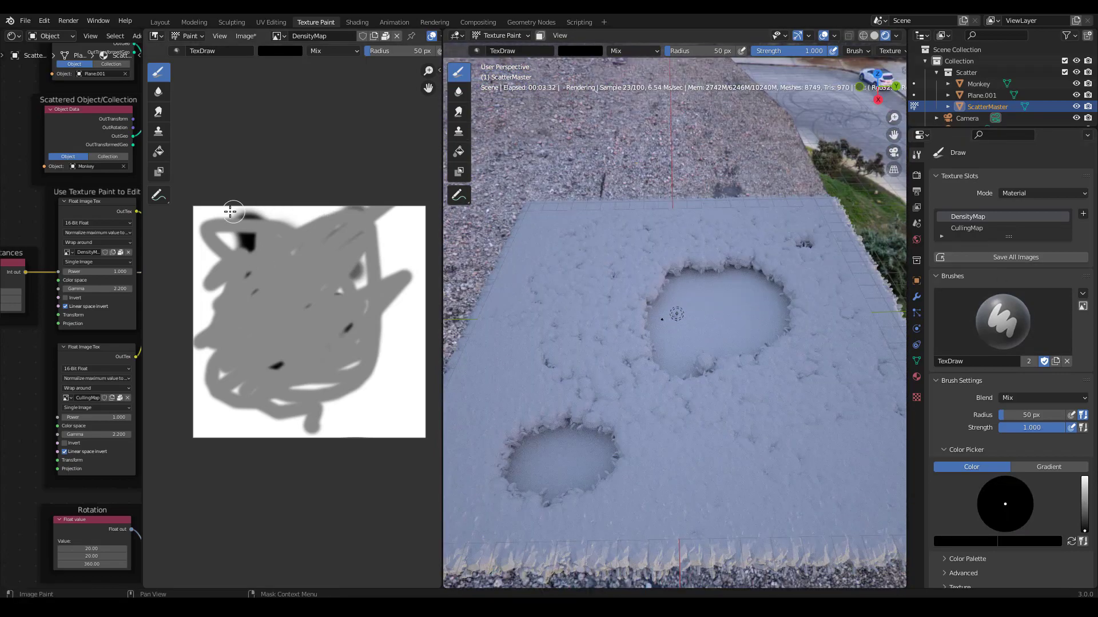
pyautogui.moveTo(232, 228); pyautogui.dragTo(286, 225)
pyautogui.moveTo(346, 250); pyautogui.dragTo(403, 270)
pyautogui.moveTo(384, 313)
pyautogui.mouseDown()
pyautogui.moveTo(393, 388)
pyautogui.moveTo(370, 410)
pyautogui.mouseUp()
pyautogui.moveTo(264, 413)
pyautogui.mouseDown()
pyautogui.moveTo(252, 401)
pyautogui.moveTo(243, 283)
pyautogui.mouseUp()
pyautogui.moveTo(284, 320); pyautogui.dragTo(420, 300)
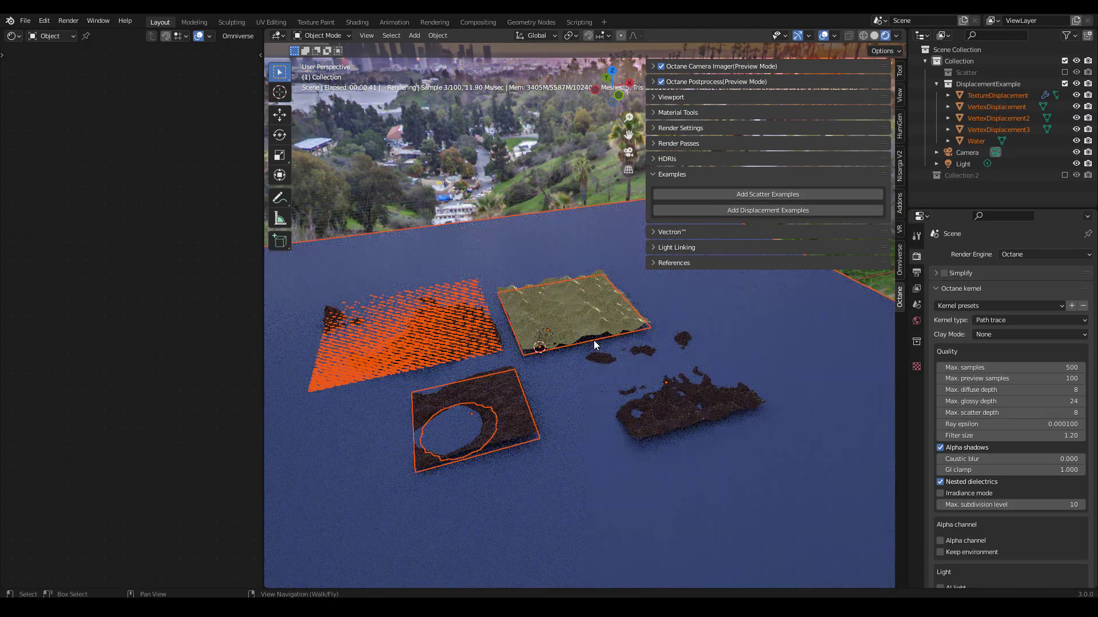
# Step: Select the VertexDisplacement3 terrain among the displacement examples, toggling the viewport overlays to view them without outlines
pyautogui.scroll(3, 593, 340)
pyautogui.hotkey('shift', 'alt', 'z')
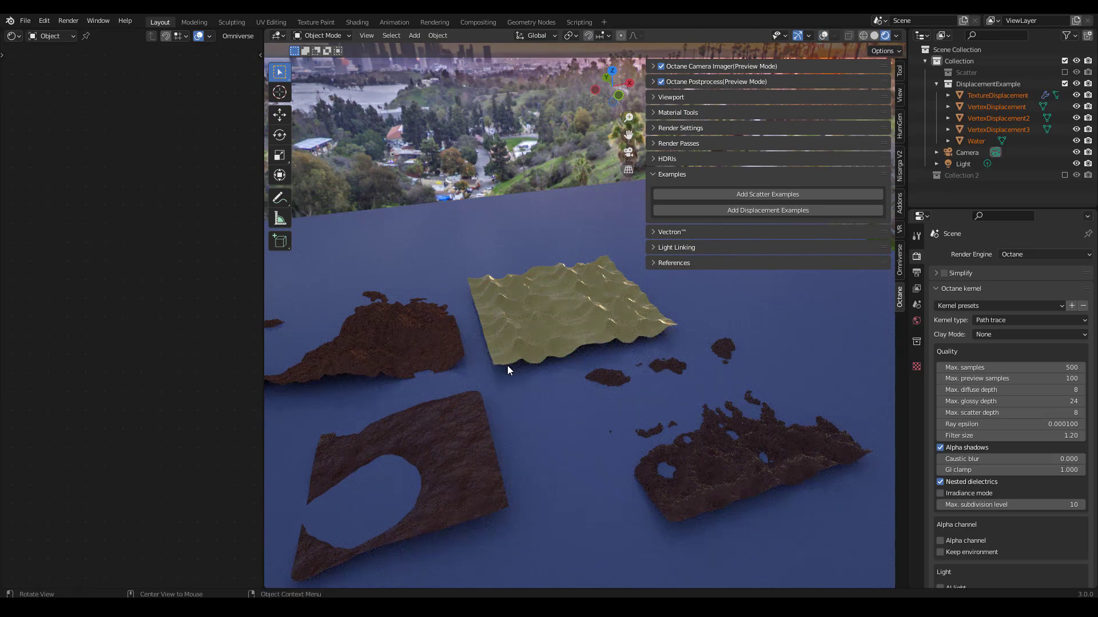
pyautogui.moveTo(507, 370); pyautogui.dragTo(733, 406, button='middle')
pyautogui.click(731, 378)
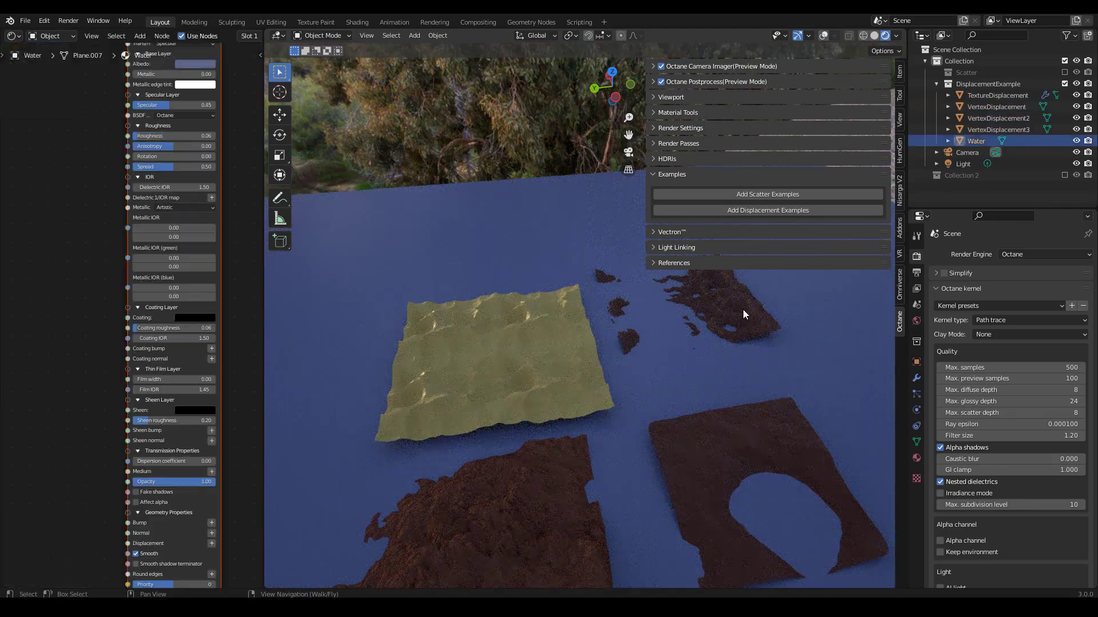
pyautogui.click(545, 503)
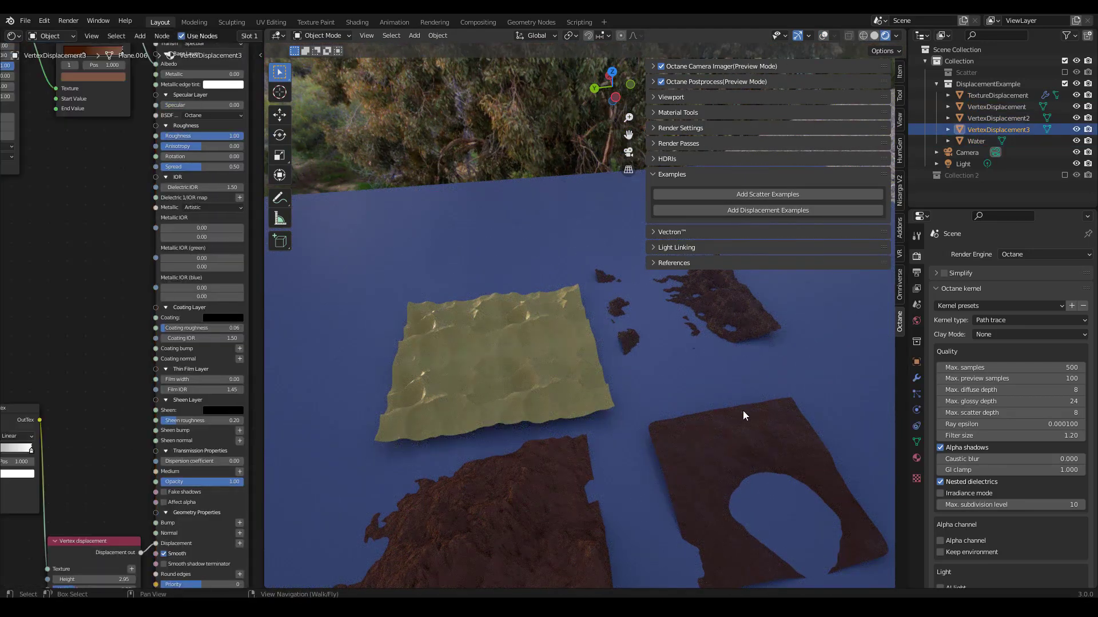
pyautogui.hotkey('shift', 'alt', 'z')
pyautogui.click(775, 482)
pyautogui.click(530, 480)
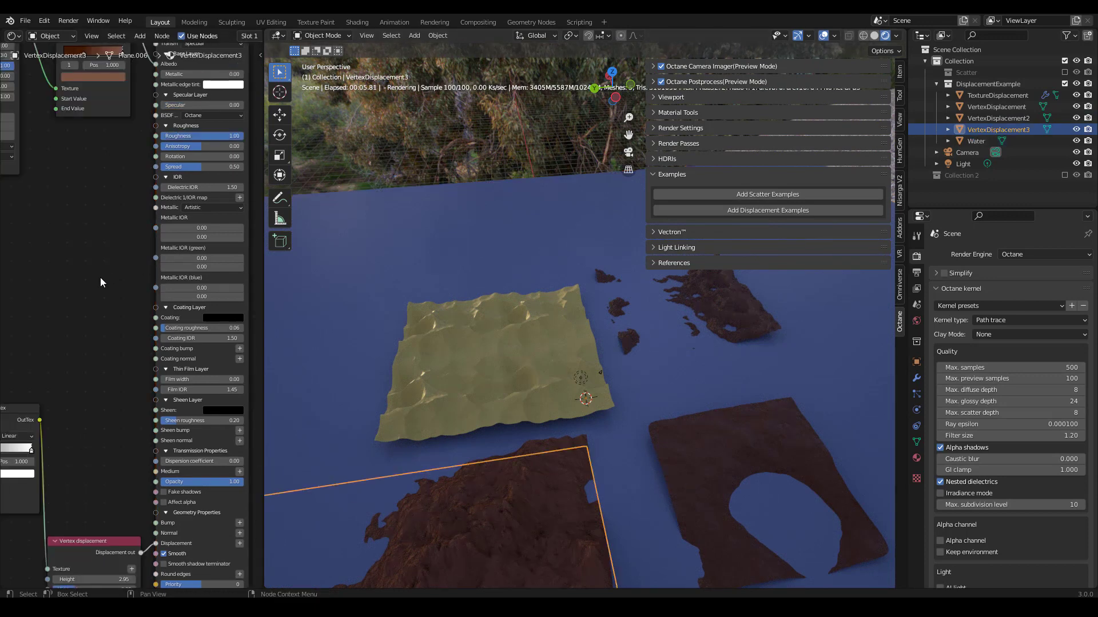
# Step: Examine the VertexDisplacement3 node graph, from the Dirt texture and Gradient Tex color nodes to the noise-driven Vertex displacement node
pyautogui.scroll(-6, 100, 277)
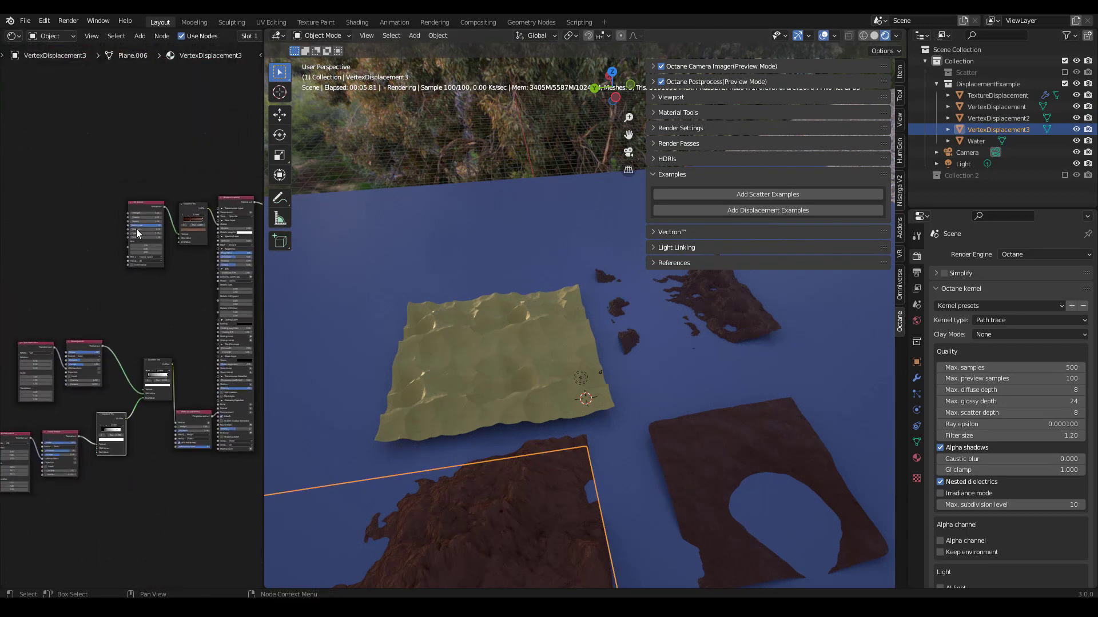
pyautogui.scroll(4, 136, 228)
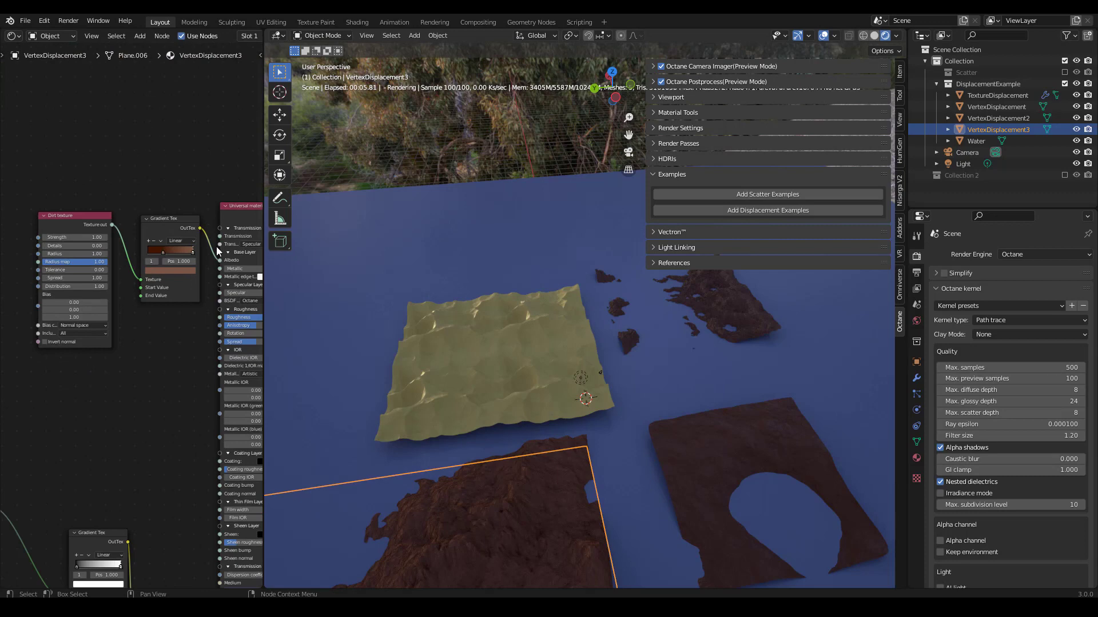
pyautogui.scroll(-4, 140, 495)
pyautogui.moveTo(175, 439); pyautogui.dragTo(223, 245, button='middle')
pyautogui.scroll(-4, 152, 396)
pyautogui.scroll(4, 152, 396)
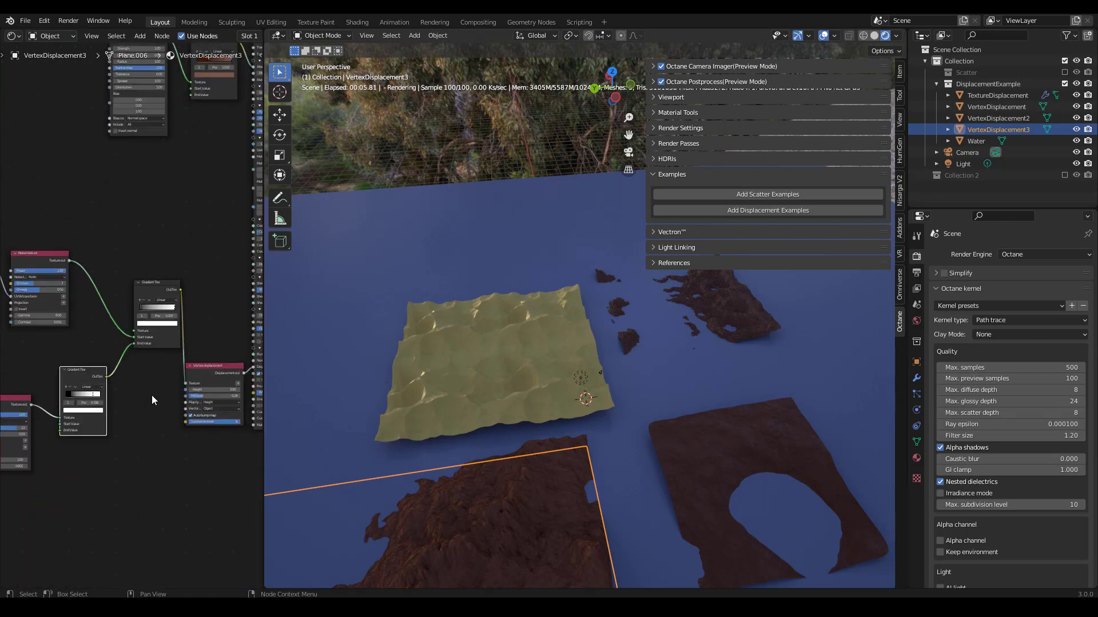
pyautogui.scroll(5, 152, 396)
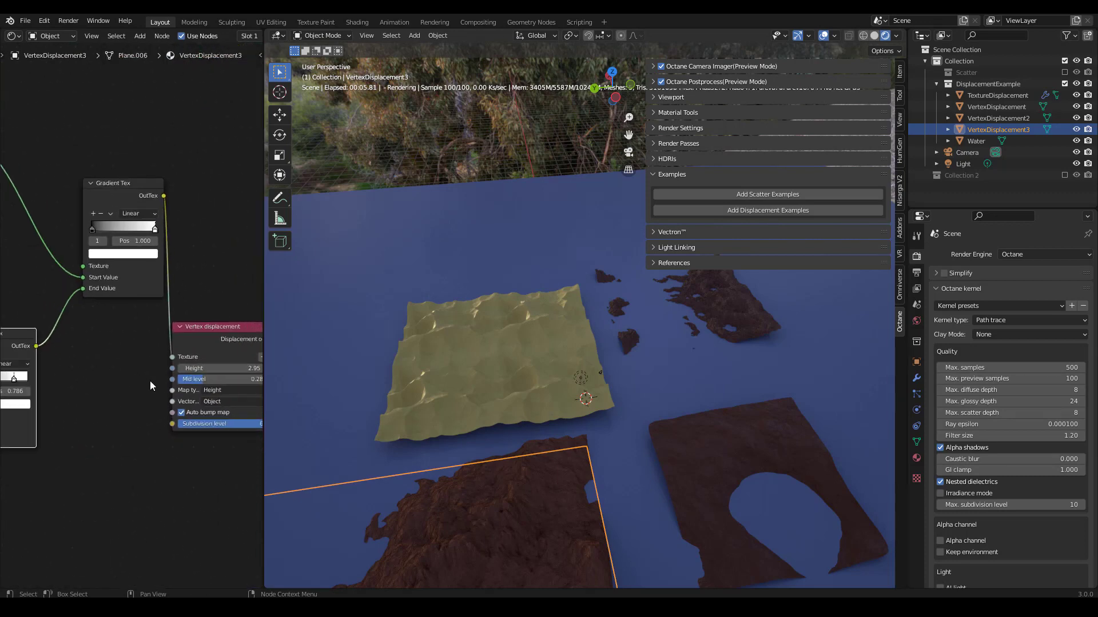
pyautogui.scroll(-1, 150, 382)
# Step: Set the Height of the VertexDisplacement3 material's Vertex displacement node to 5.70
pyautogui.keyDown('shift'); pyautogui.moveTo(496, 492); pyautogui.dragTo(500, 320, button='middle'); pyautogui.keyUp('shift')
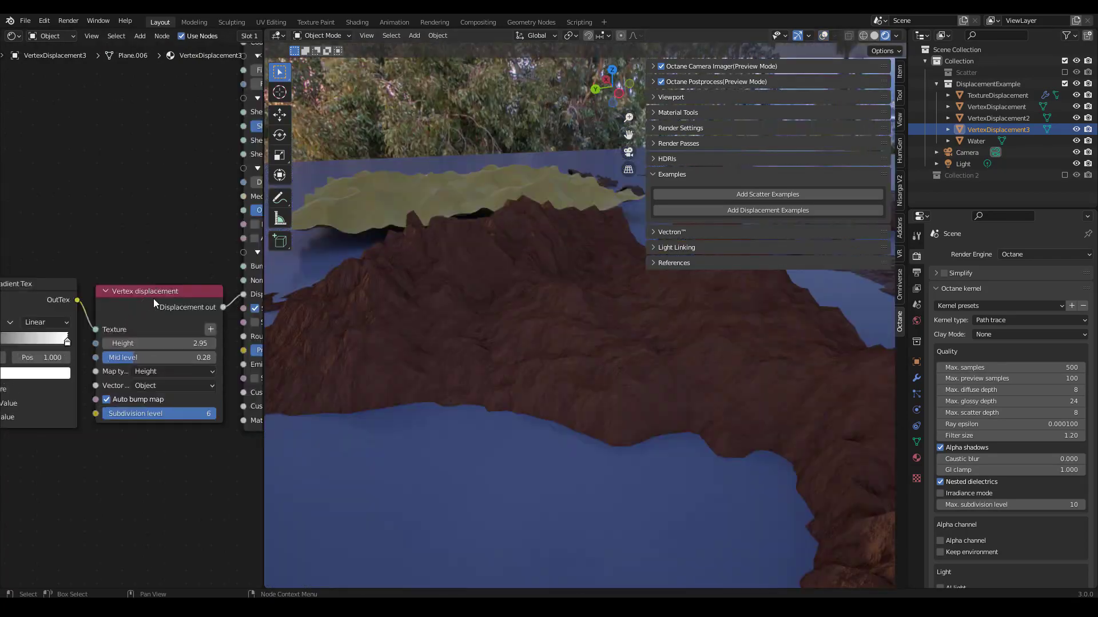
pyautogui.scroll(-1, 134, 314)
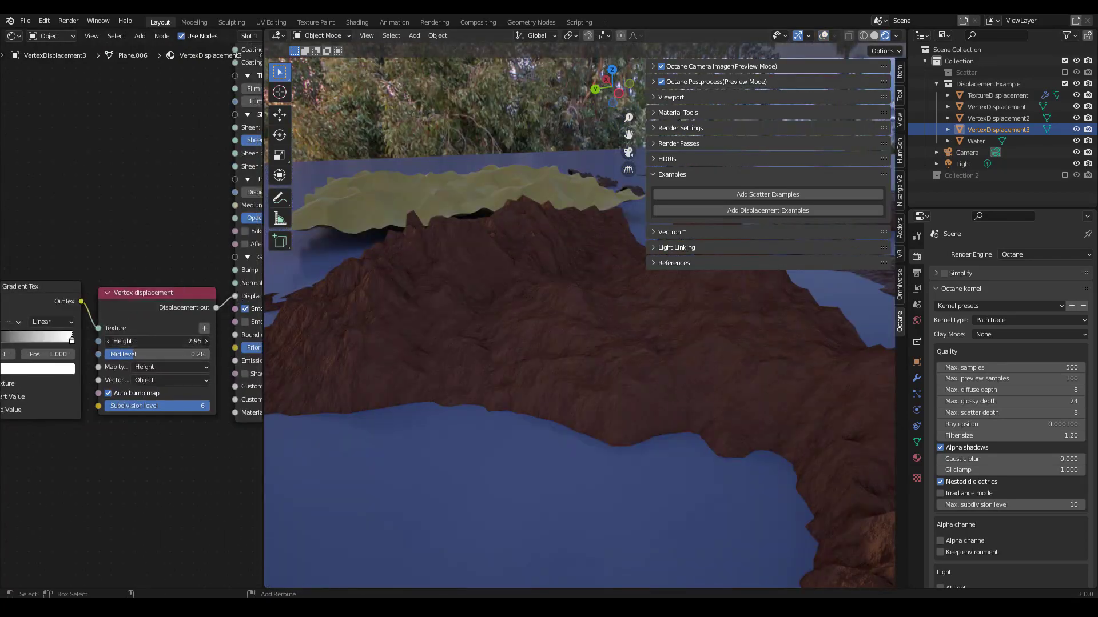
pyautogui.moveTo(157, 342); pyautogui.dragTo(192, 342)
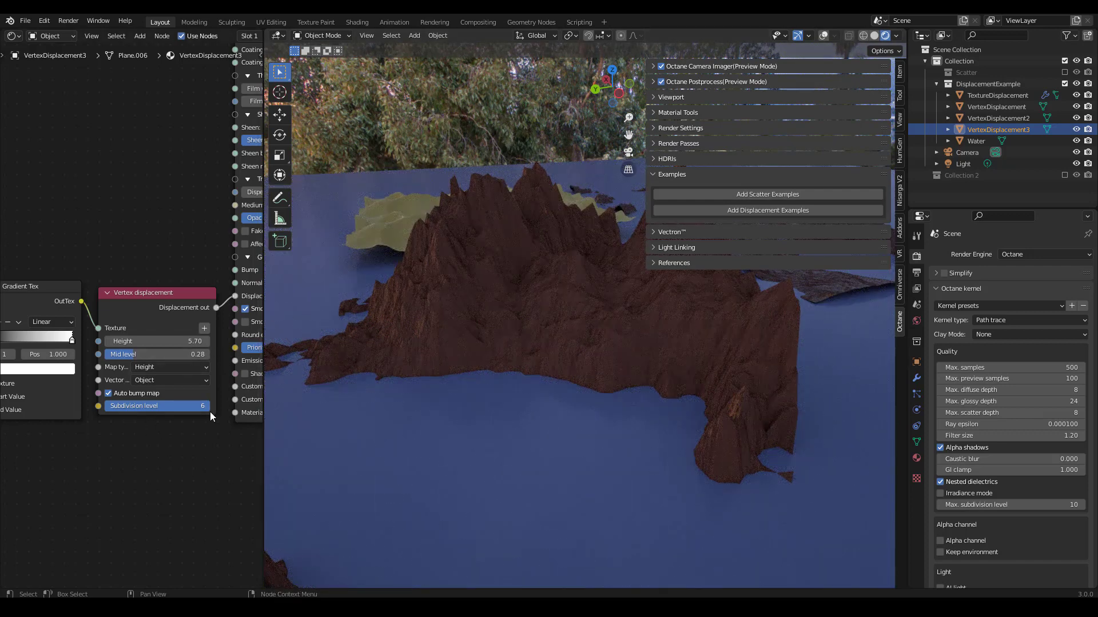
# Step: Adjust the color stops of the Gradient Tex node that feeds the Vertex displacement texture
pyautogui.scroll(-2, 142, 456)
pyautogui.moveTo(127, 468); pyautogui.dragTo(245, 470, button='middle')
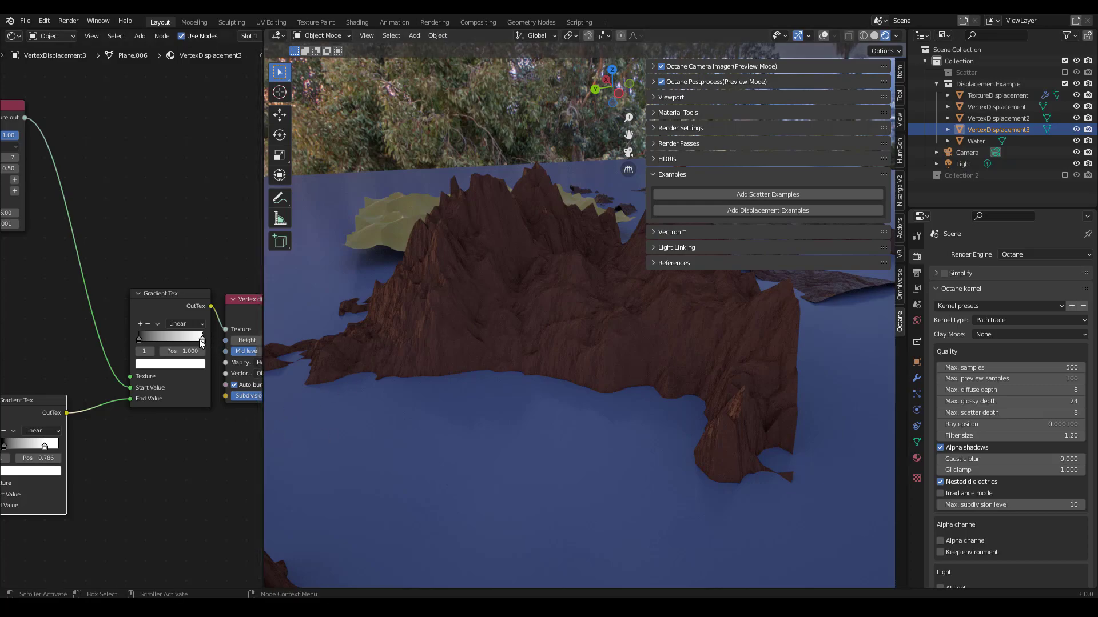
pyautogui.moveTo(179, 341); pyautogui.dragTo(146, 340)
# Step: Set all three Scale values of the Transform value node feeding the 13-octave Noise texture to 36.23
pyautogui.scroll(-2, 163, 386)
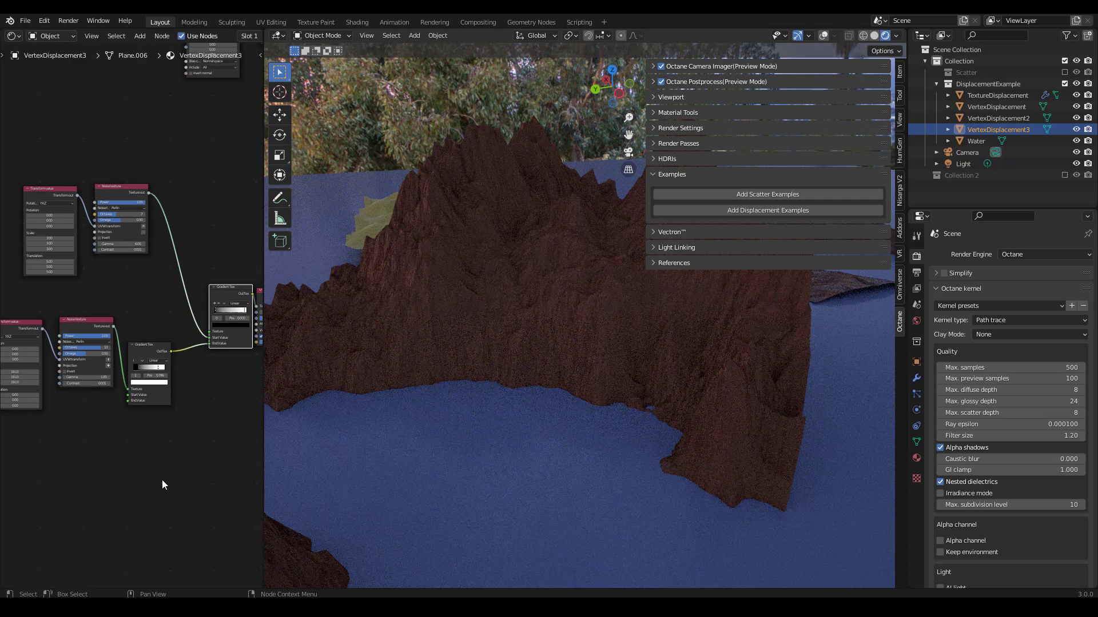
pyautogui.scroll(4, 162, 485)
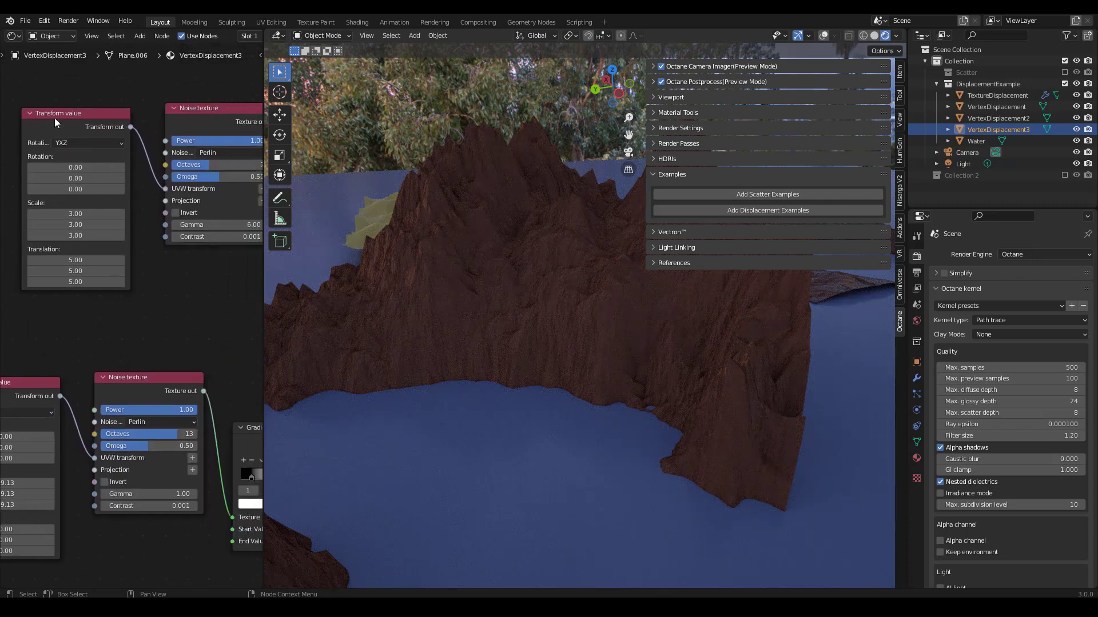
pyautogui.scroll(-4, 122, 329)
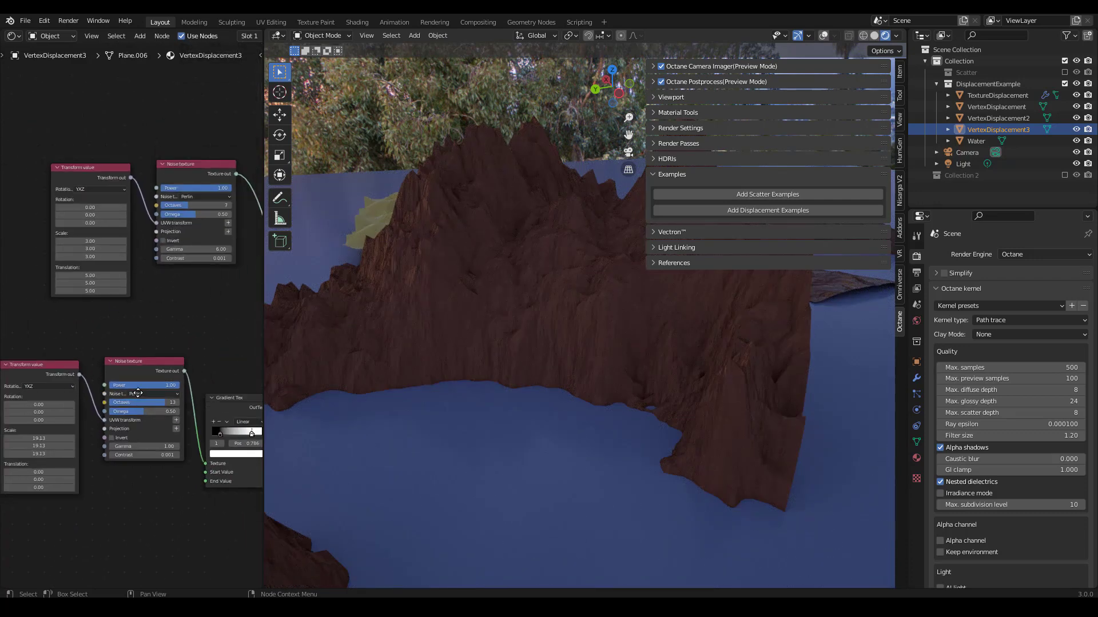
pyautogui.moveTo(135, 390); pyautogui.dragTo(184, 363, button='middle')
pyautogui.scroll(1, 108, 417)
pyautogui.moveTo(100, 413); pyautogui.dragTo(130, 433)
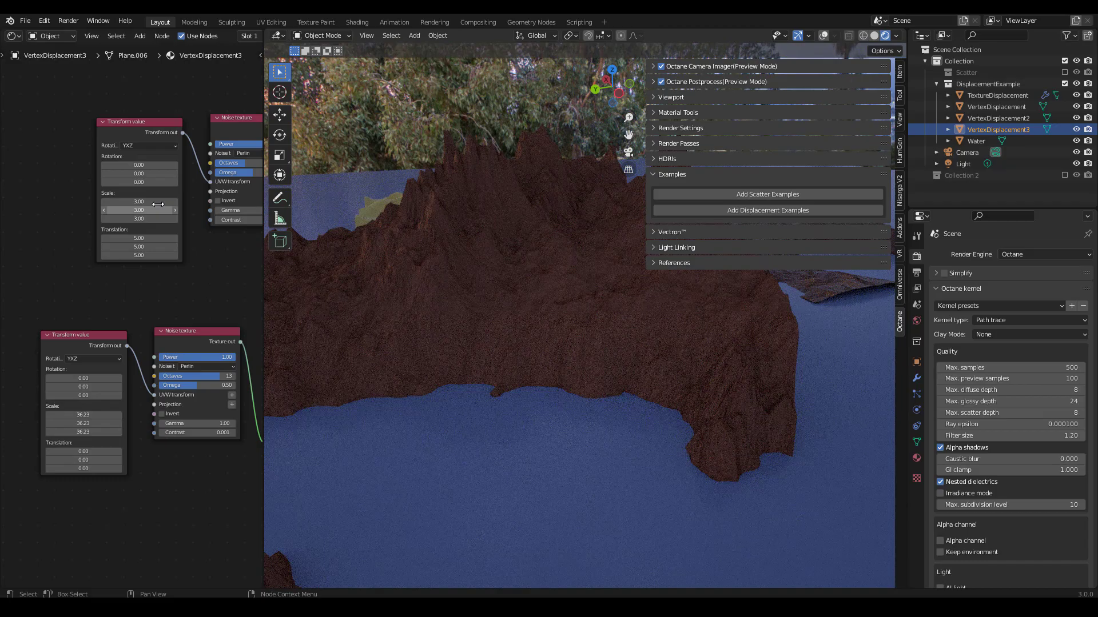
# Step: Set the Scale of the Transform value node feeding the 7-octave Noise texture to 3.81 on all three axes
pyautogui.moveTo(139, 202); pyautogui.dragTo(128, 202)
pyautogui.scroll(-1, 166, 266)
pyautogui.scroll(-4, 511, 331)
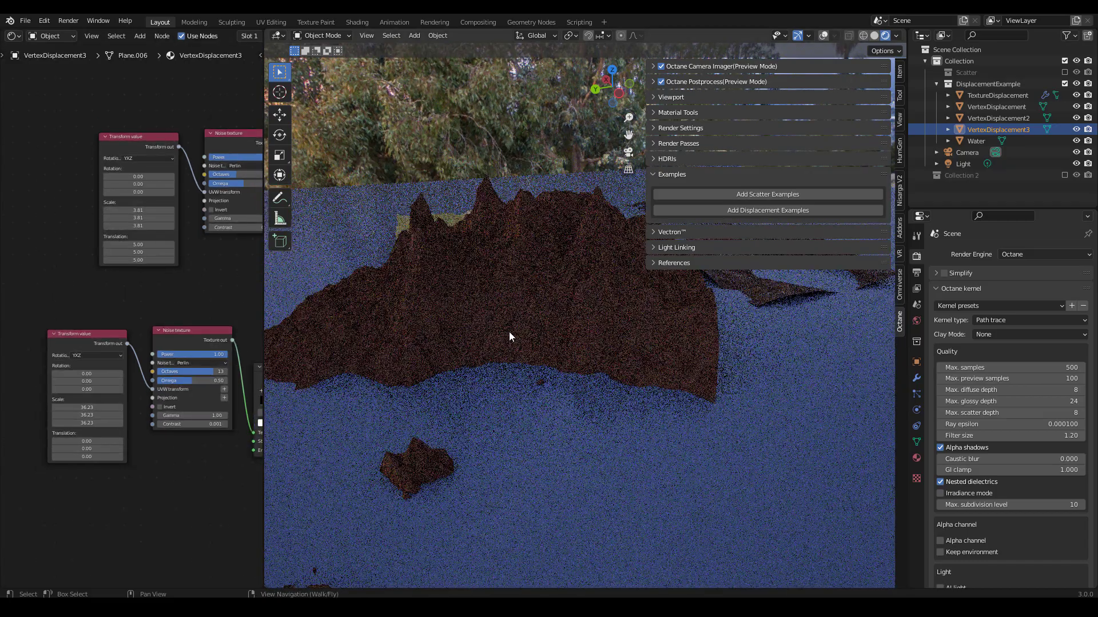
# Step: Select the yellow TextureDisplacement dune plane and turn on the viewport overlays
pyautogui.moveTo(561, 332); pyautogui.dragTo(626, 369, button='middle')
pyautogui.scroll(4, 625, 375)
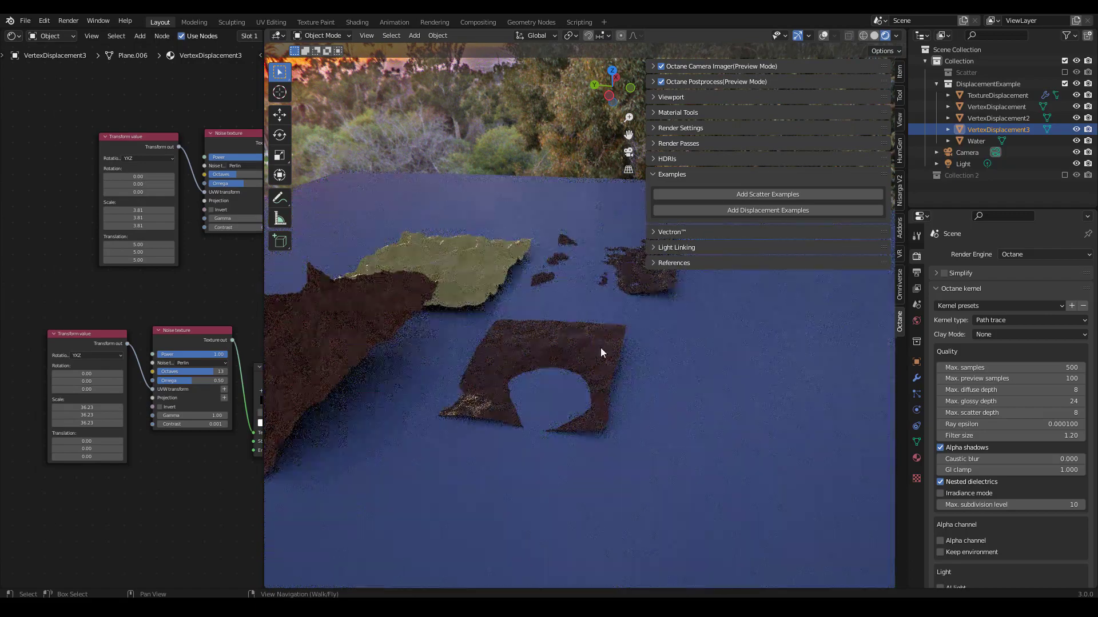
pyautogui.click(600, 347)
pyautogui.click(636, 284)
pyautogui.click(502, 321)
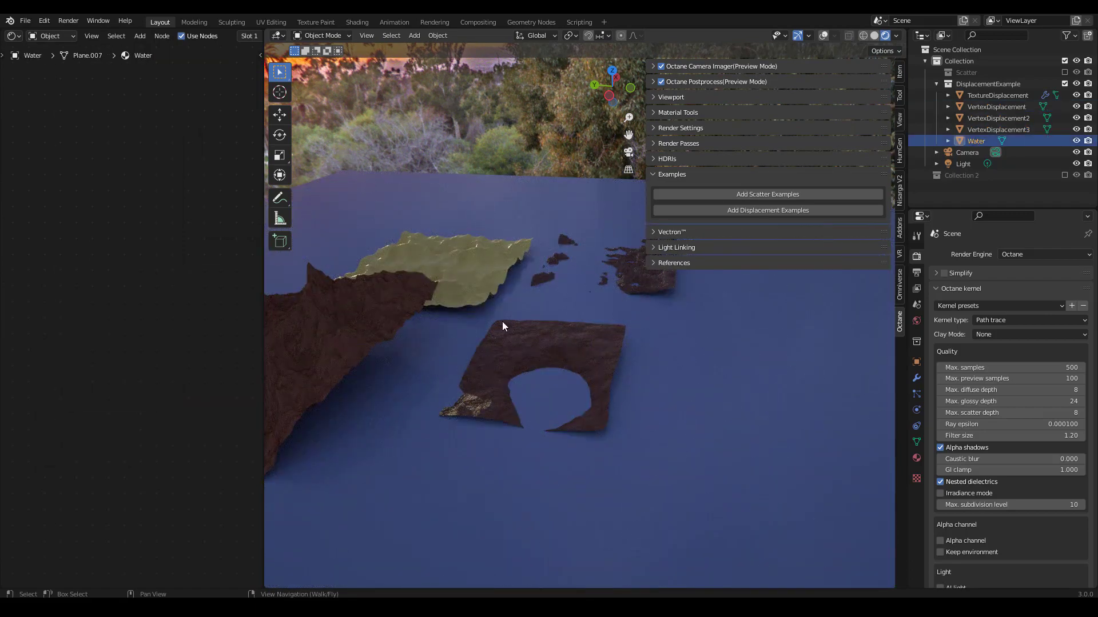
pyautogui.click(483, 253)
pyautogui.moveTo(397, 300); pyautogui.dragTo(522, 294, button='middle')
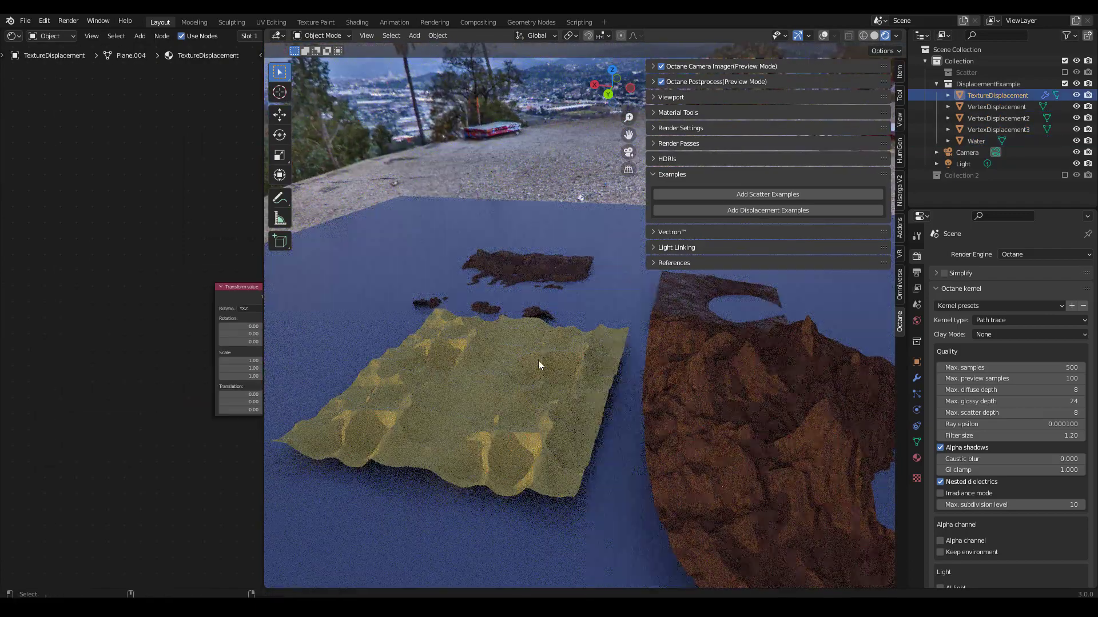
pyautogui.hotkey('alt', 'shift', 'z')
# Step: Examine the displaced dune surface of the TextureDisplacement plane from near and far
pyautogui.keyDown('shift'); pyautogui.moveTo(538, 360); pyautogui.dragTo(546, 290, button='middle'); pyautogui.keyUp('shift')
pyautogui.scroll(5, 548, 296)
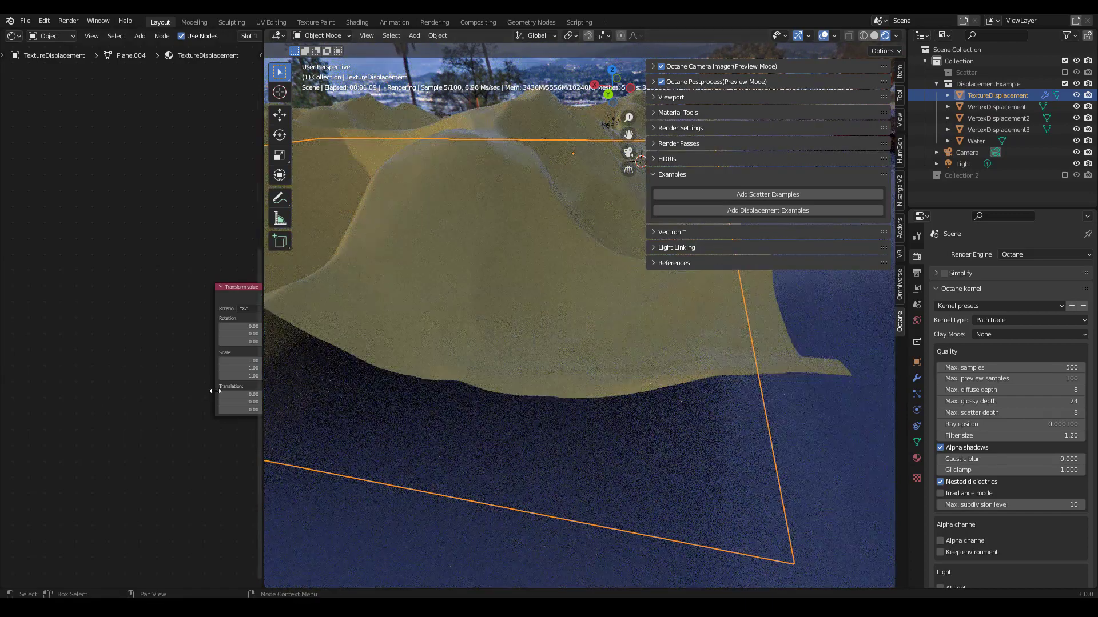
pyautogui.scroll(-3, 189, 407)
pyautogui.scroll(4, 189, 407)
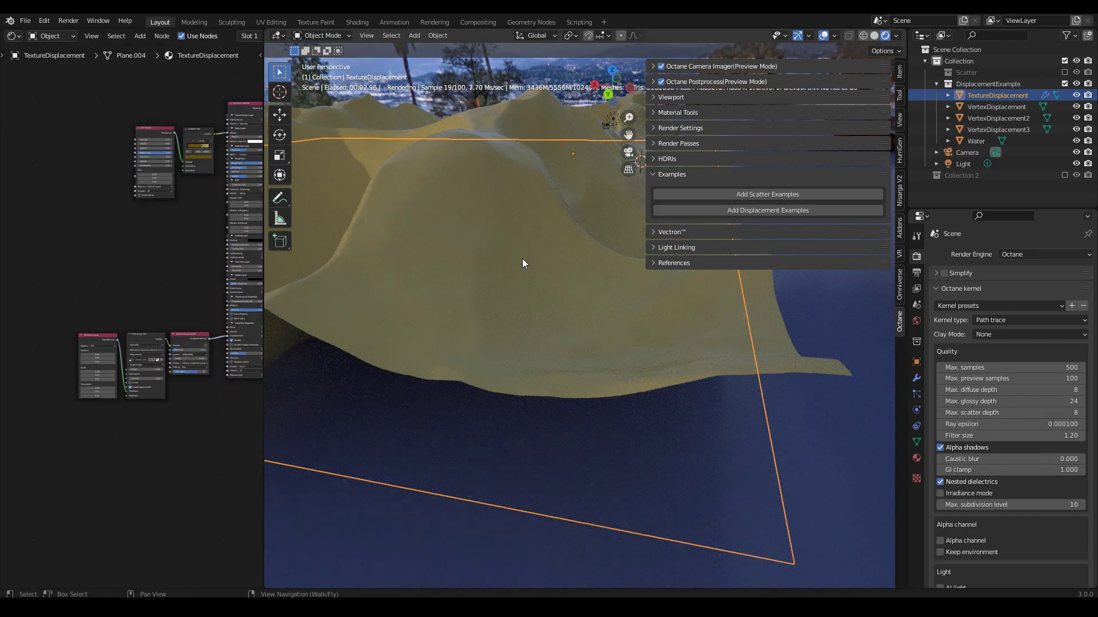
pyautogui.scroll(-3, 523, 264)
pyautogui.scroll(4, 519, 269)
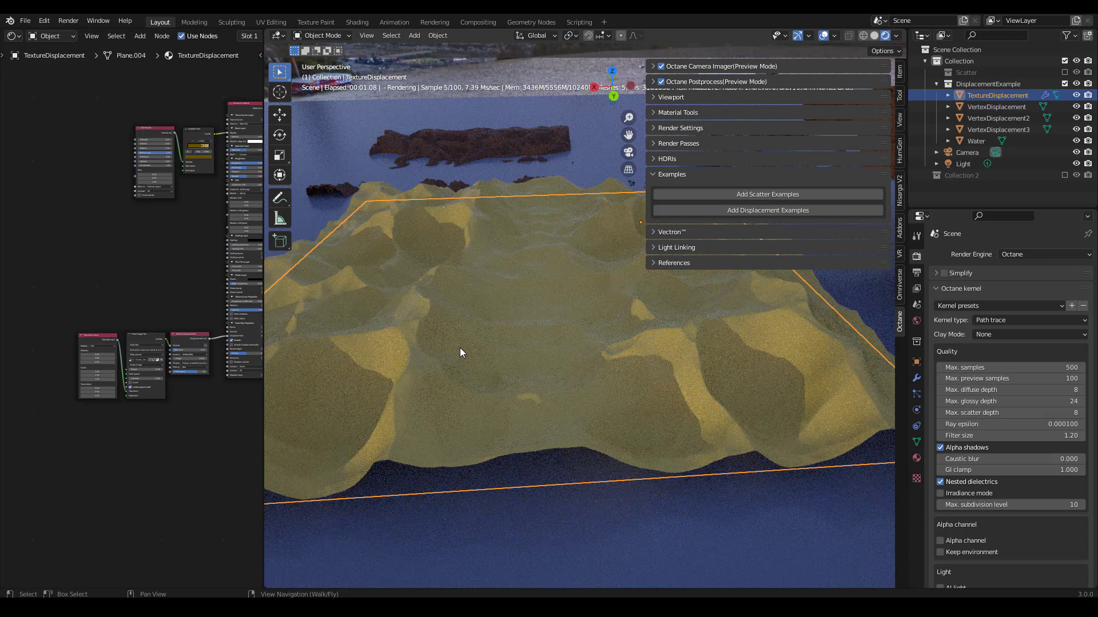
pyautogui.scroll(-1, 155, 440)
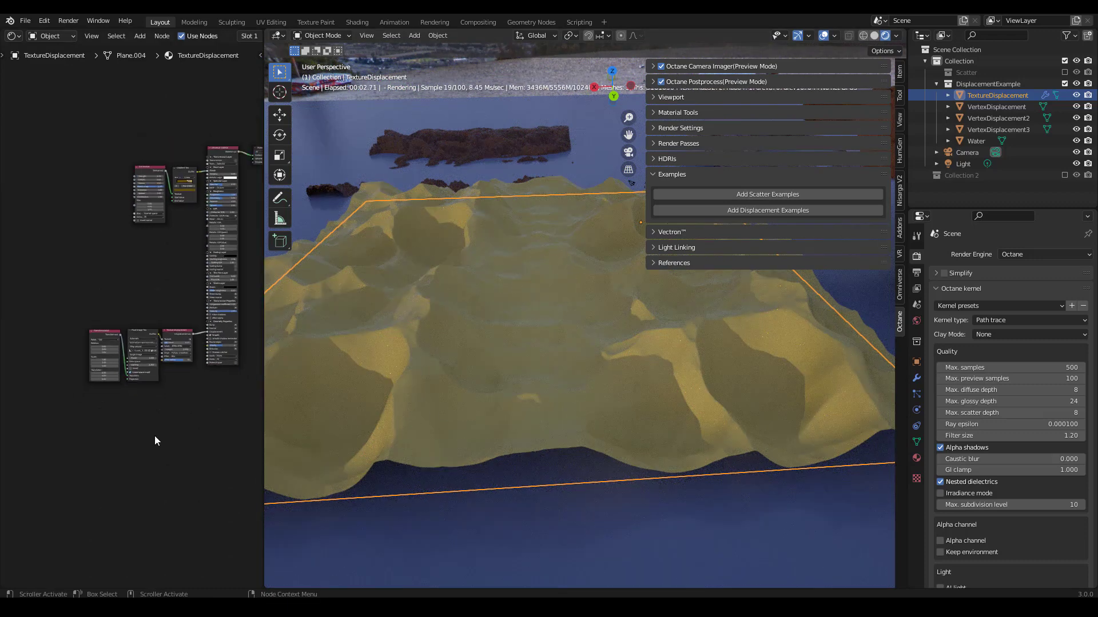
# Step: Examine the Gradient Tex, Float Image Tex and Texture displacement nodes of the TextureDisplacement material
pyautogui.moveTo(150, 236); pyautogui.dragTo(135, 289, button='middle')
pyautogui.scroll(5, 114, 269)
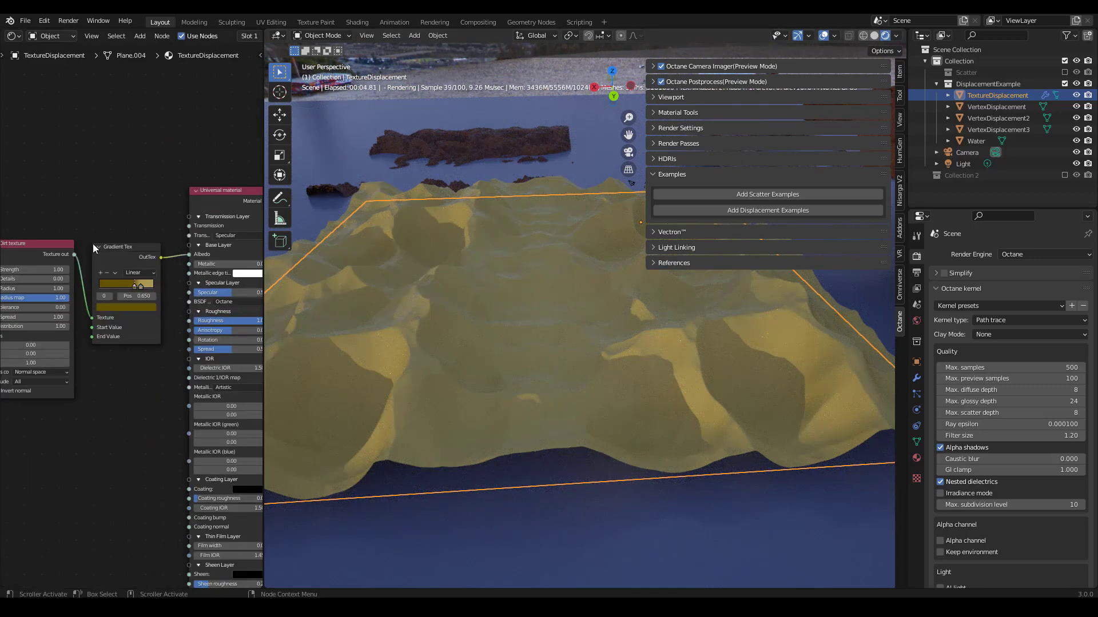
pyautogui.moveTo(77, 274); pyautogui.dragTo(101, 275, button='middle')
pyautogui.scroll(-2, 156, 320)
pyautogui.scroll(1, 152, 492)
pyautogui.moveTo(123, 493); pyautogui.dragTo(148, 292, button='middle')
pyautogui.moveTo(117, 558); pyautogui.dragTo(169, 421, button='middle')
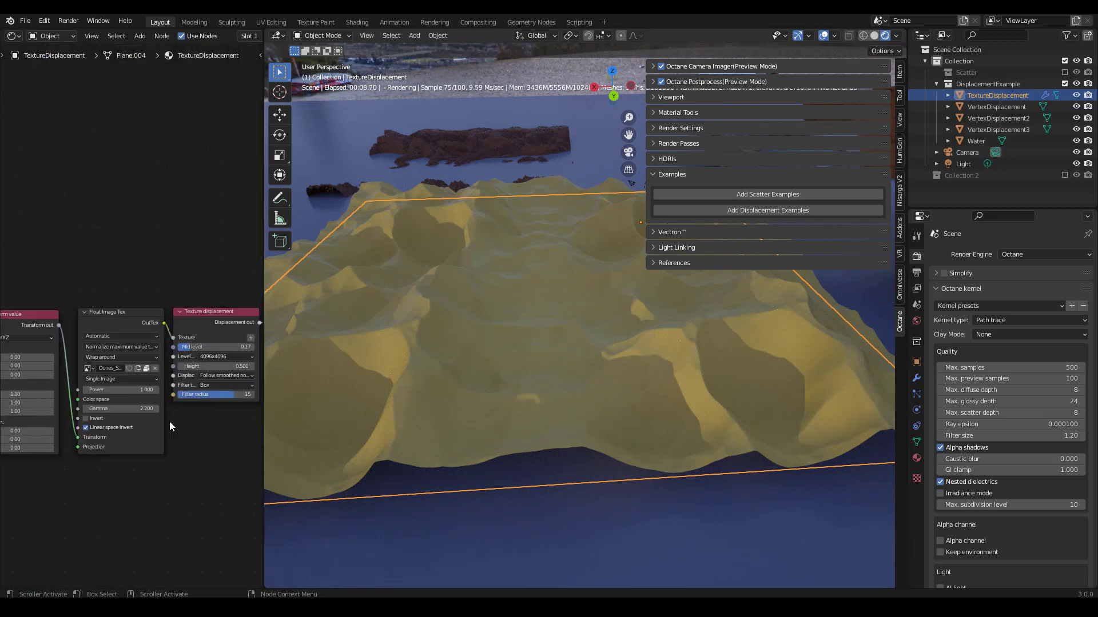
pyautogui.scroll(5, 169, 421)
pyautogui.scroll(-3, 169, 256)
pyautogui.moveTo(191, 277); pyautogui.dragTo(134, 196, button='middle')
pyautogui.scroll(1, 112, 190)
pyautogui.scroll(1, 159, 192)
pyautogui.moveTo(47, 236); pyautogui.dragTo(98, 235, button='middle')
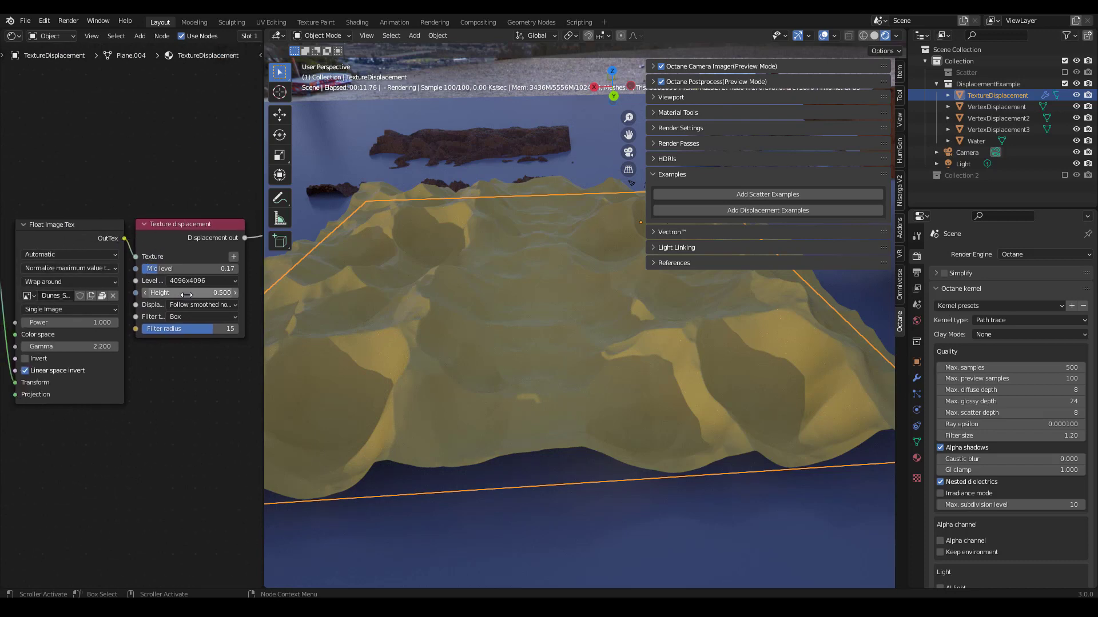
# Step: Set the Height of the TextureDisplacement material's Texture displacement node to 0.647 and check the resulting relief
pyautogui.scroll(-3, 211, 290)
pyautogui.moveTo(212, 291); pyautogui.dragTo(194, 313, button='middle')
pyautogui.scroll(5, 164, 304)
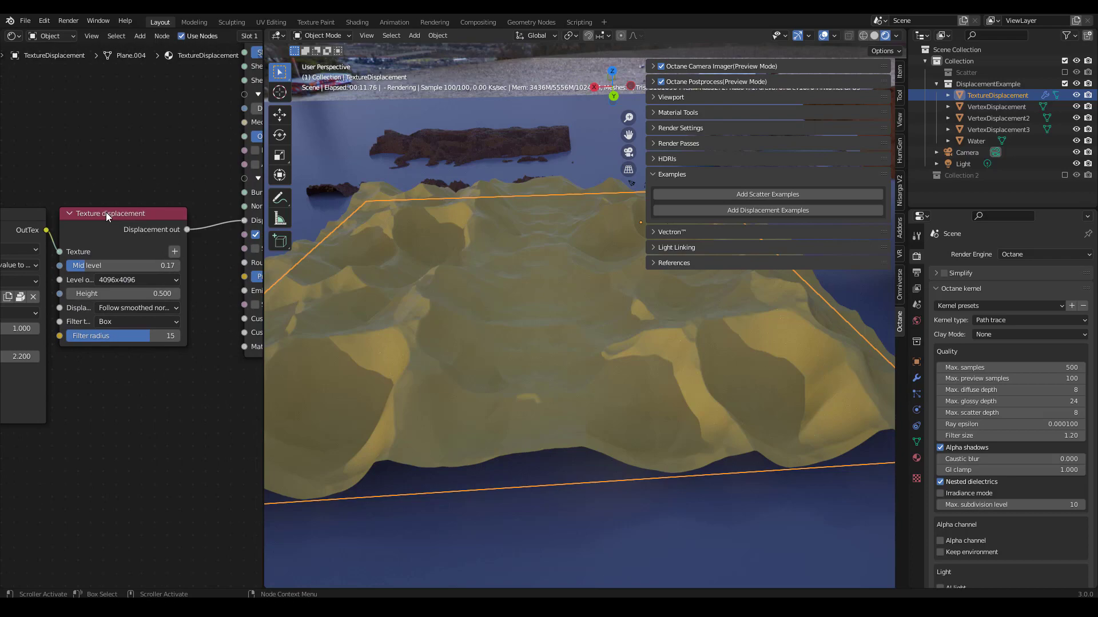
pyautogui.moveTo(104, 298); pyautogui.dragTo(120, 293)
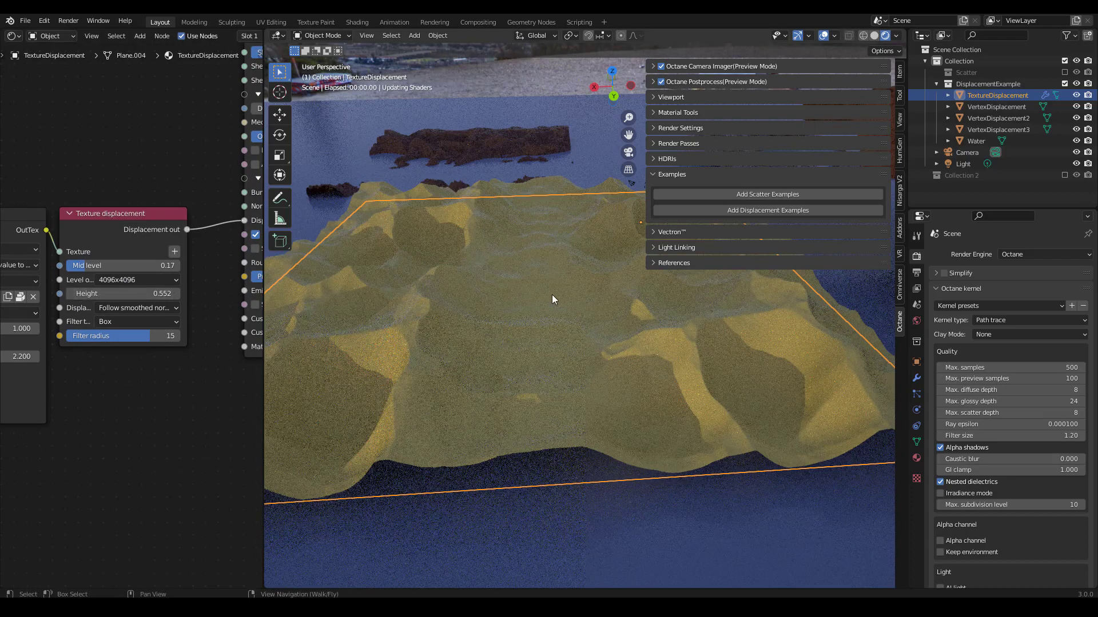
pyautogui.scroll(-4, 551, 314)
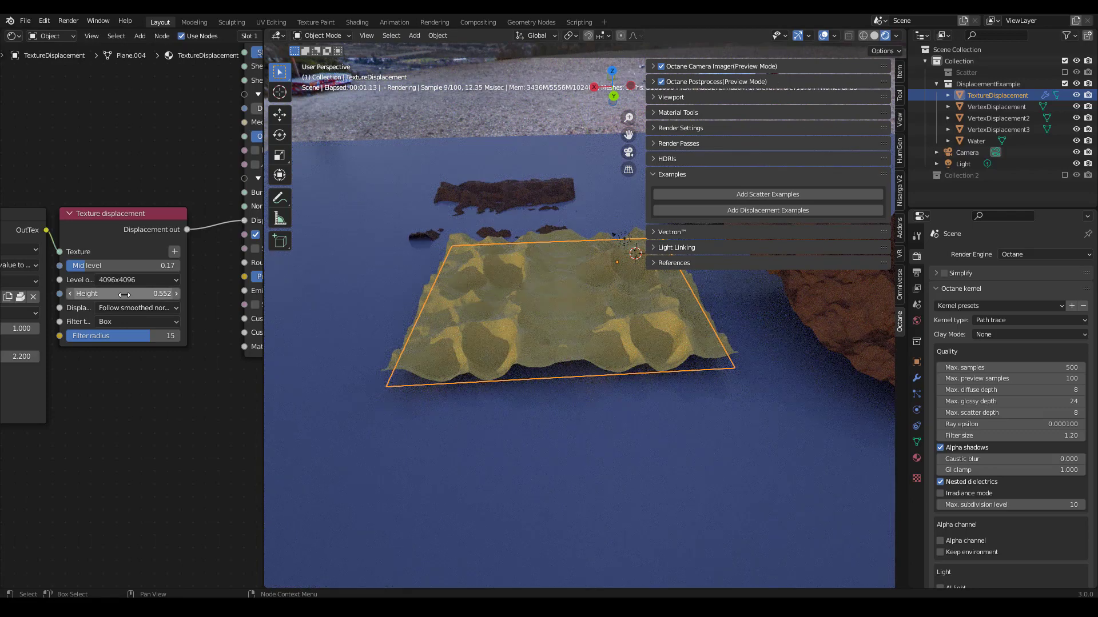
pyautogui.moveTo(124, 294); pyautogui.dragTo(174, 294)
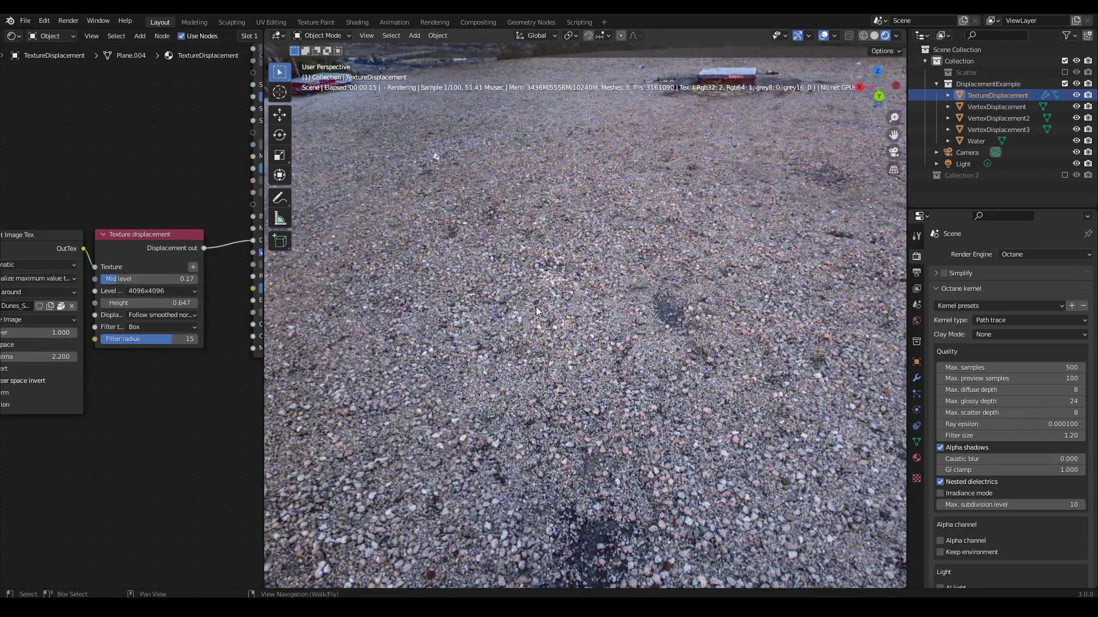
pyautogui.scroll(-6, 536, 307)
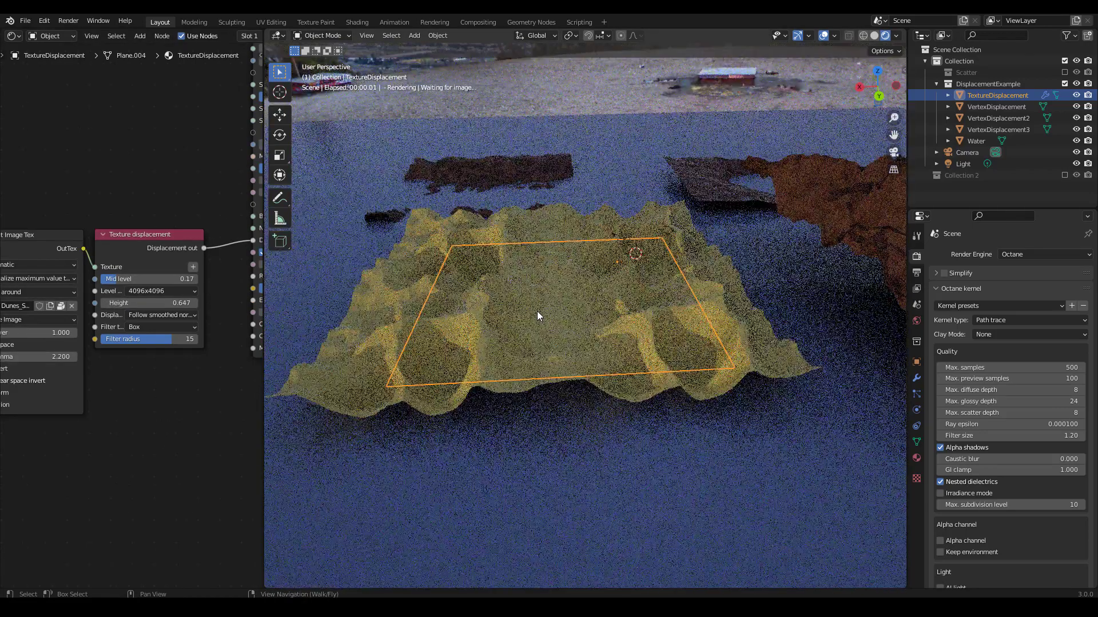
pyautogui.scroll(3, 536, 307)
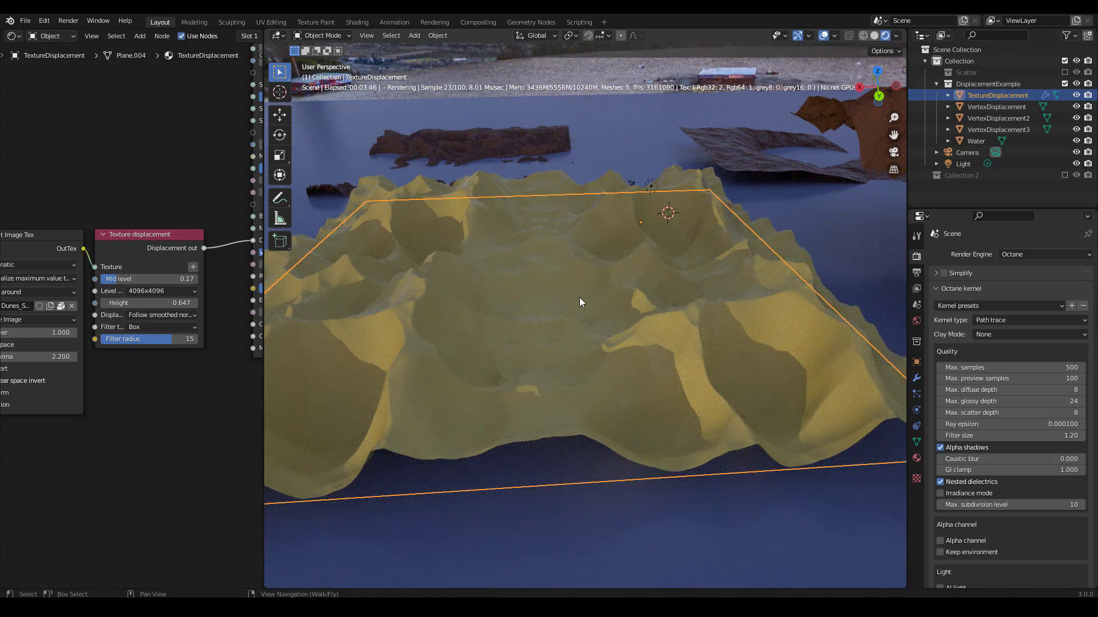
pyautogui.hotkey('shift', 'alt', 'z')
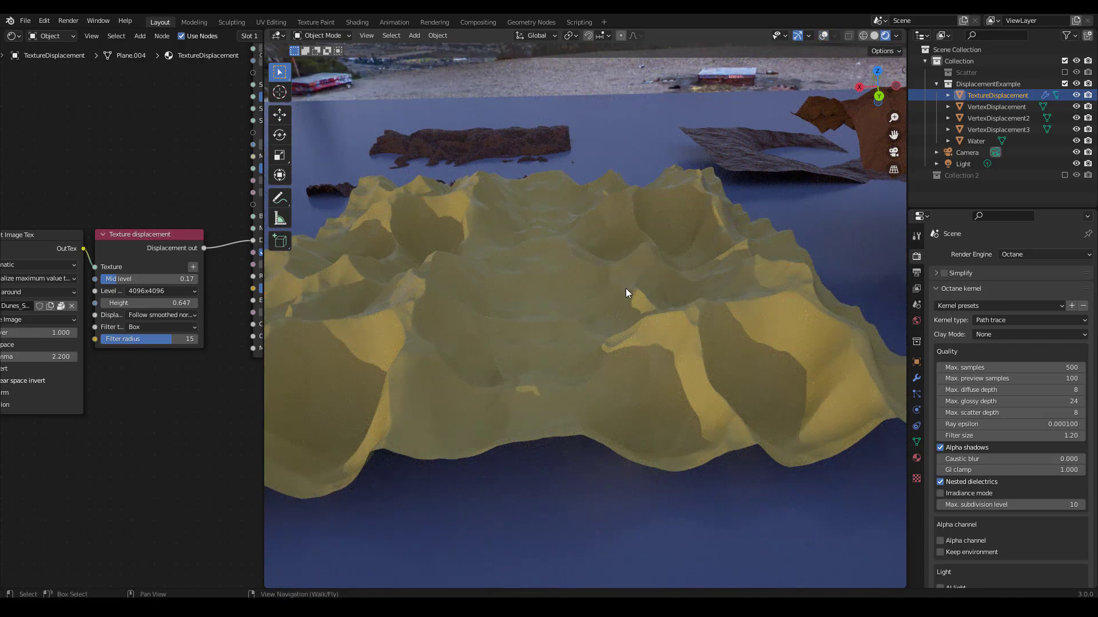
# Step: Inspect the TextureDisplacement plane's base mesh in Edit Mode with both Array modifiers hidden, and show the arrays in the viewport again
pyautogui.click(918, 378)
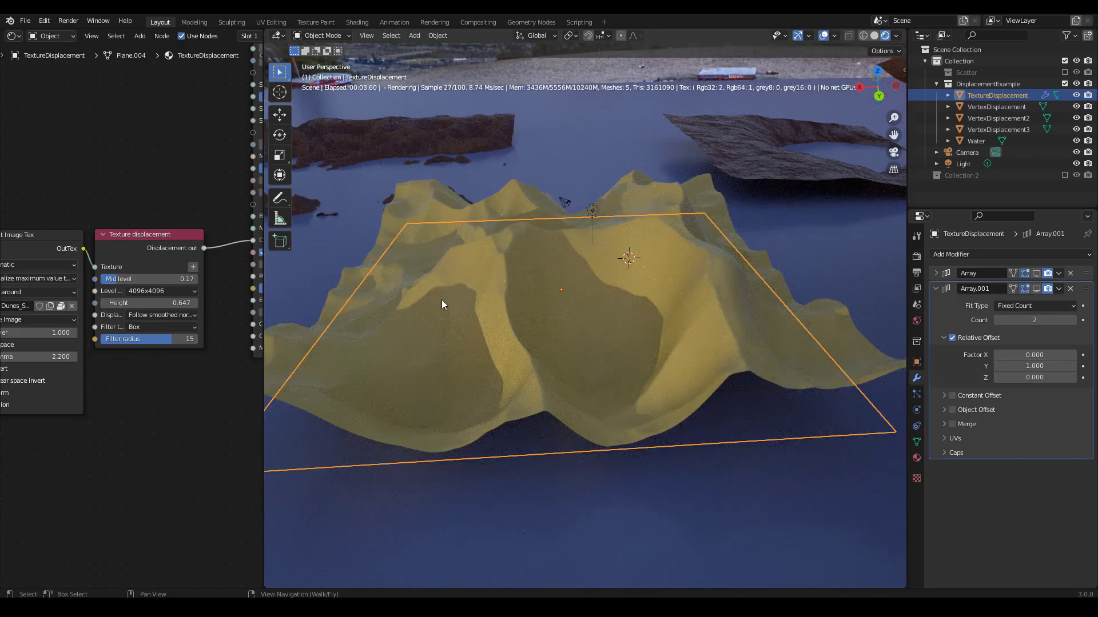
pyautogui.press('Tab')
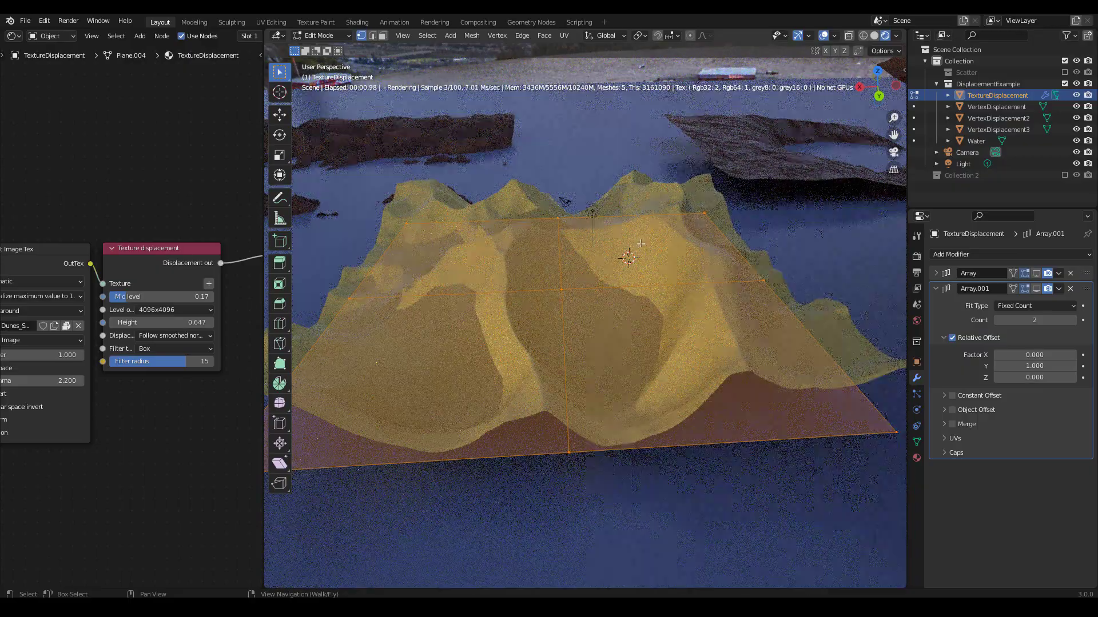
pyautogui.press('Tab')
pyautogui.scroll(3, 485, 343)
pyautogui.scroll(-3, 512, 342)
pyautogui.moveTo(512, 341)
pyautogui.mouseDown(button='middle')
pyautogui.moveTo(503, 350)
pyautogui.moveTo(542, 348)
pyautogui.moveTo(506, 355)
pyautogui.mouseUp(button='middle')
pyautogui.scroll(3, 613, 312)
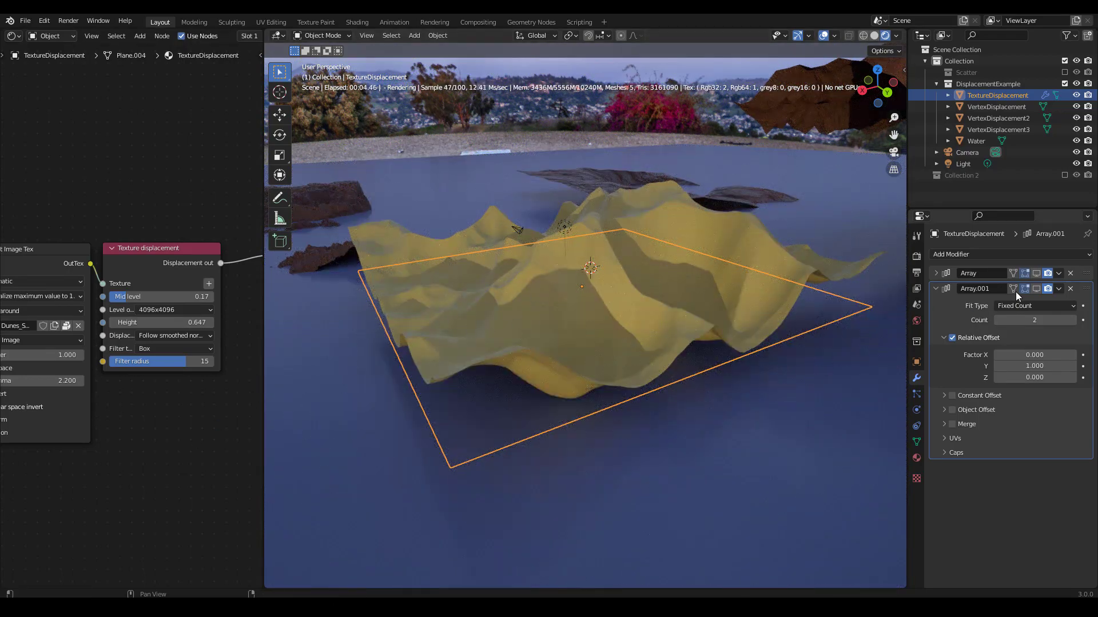
pyautogui.click(1037, 277)
pyautogui.click(1035, 287)
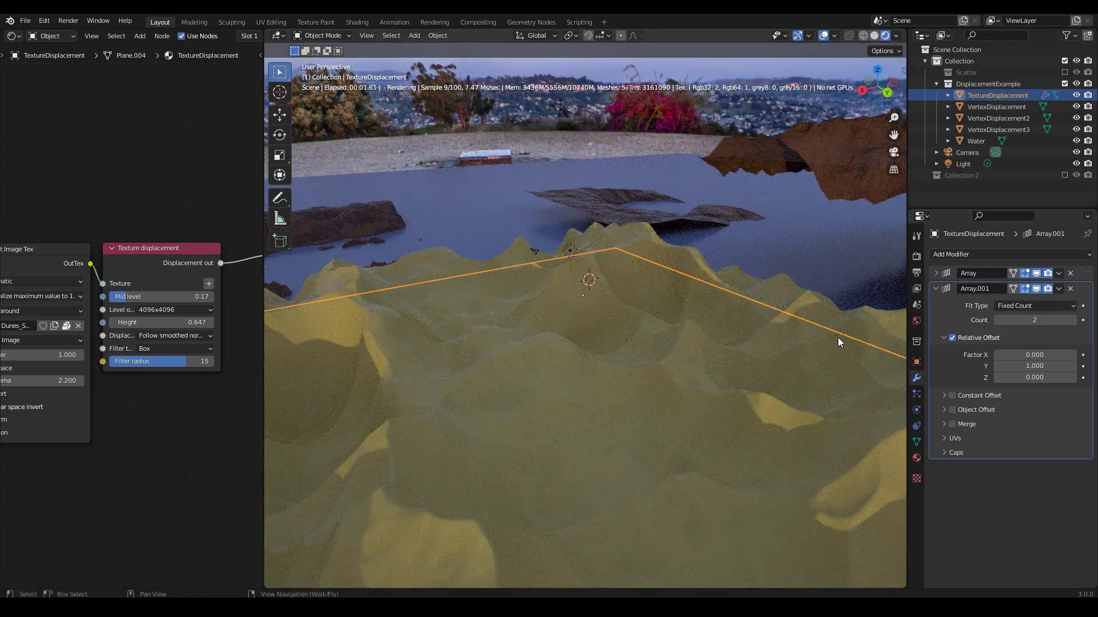
# Step: Set the Count of both Array modifiers on the TextureDisplacement plane to 4
pyautogui.scroll(-5, 809, 331)
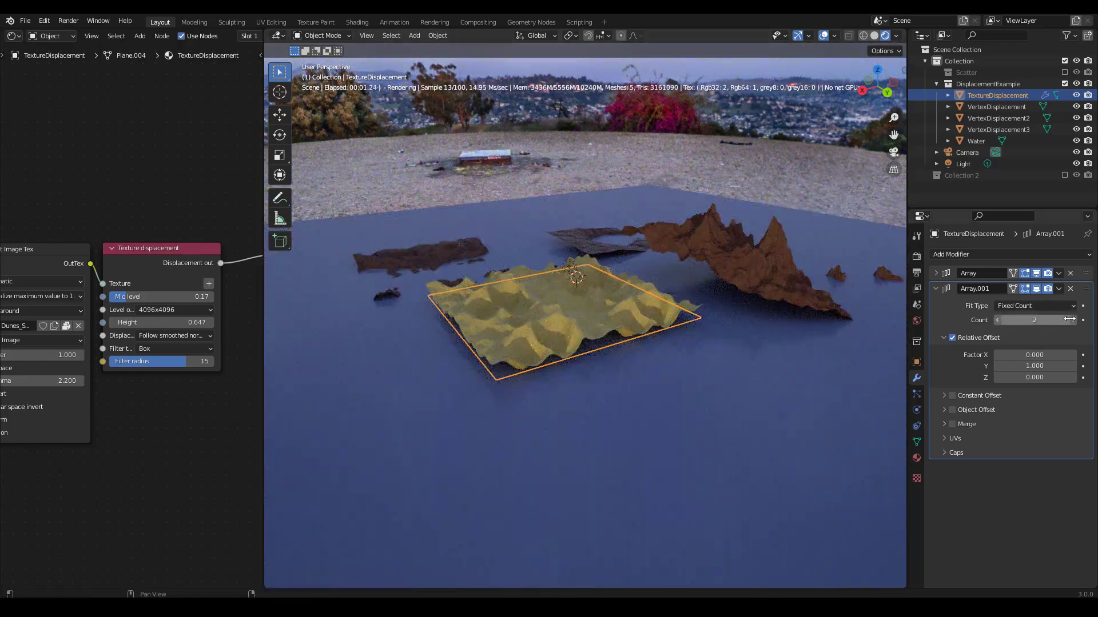
pyautogui.moveTo(1026, 320); pyautogui.dragTo(1077, 308)
pyautogui.click(936, 273)
pyautogui.scroll(-5, 736, 413)
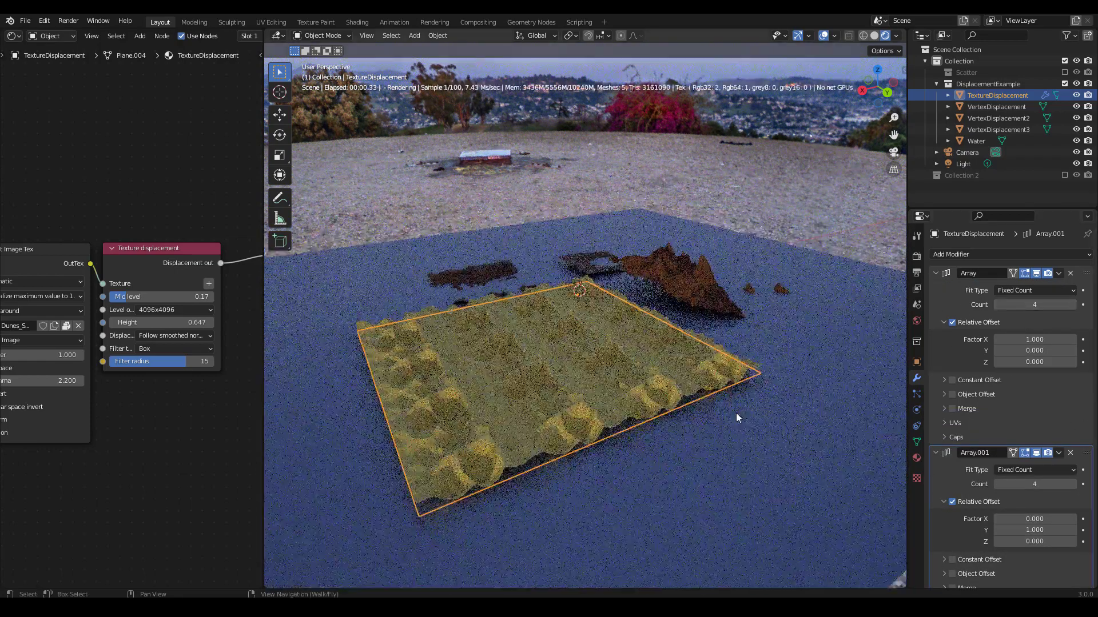
# Step: Examine the enlarged dune field up close and hide the viewport overlays
pyautogui.scroll(8, 640, 424)
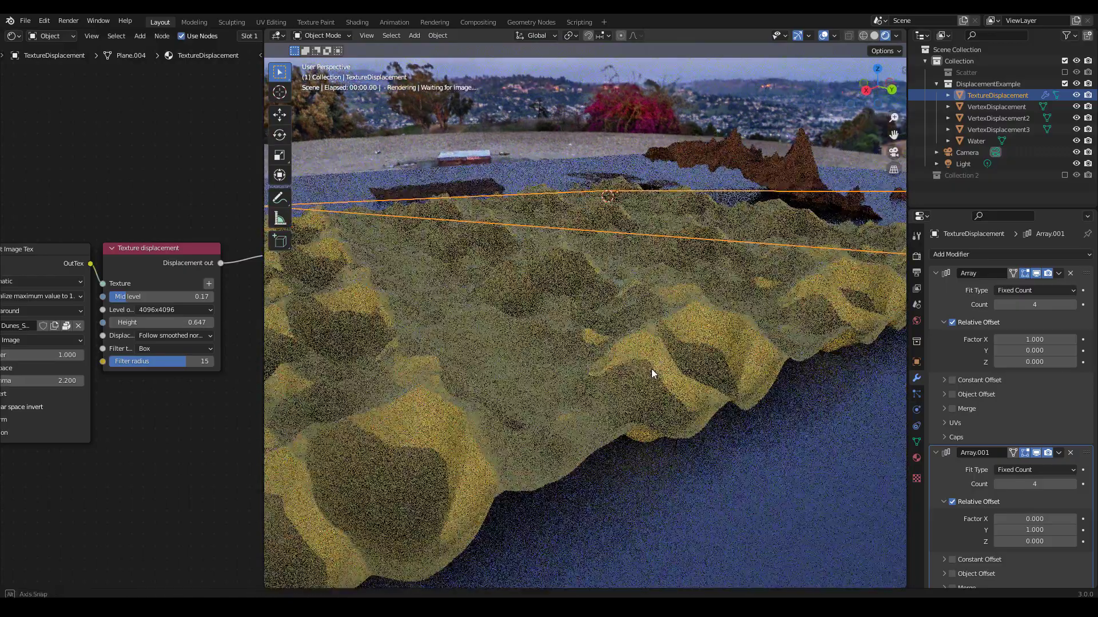
pyautogui.scroll(-5, 634, 404)
pyautogui.scroll(7, 631, 400)
pyautogui.scroll(2, 639, 386)
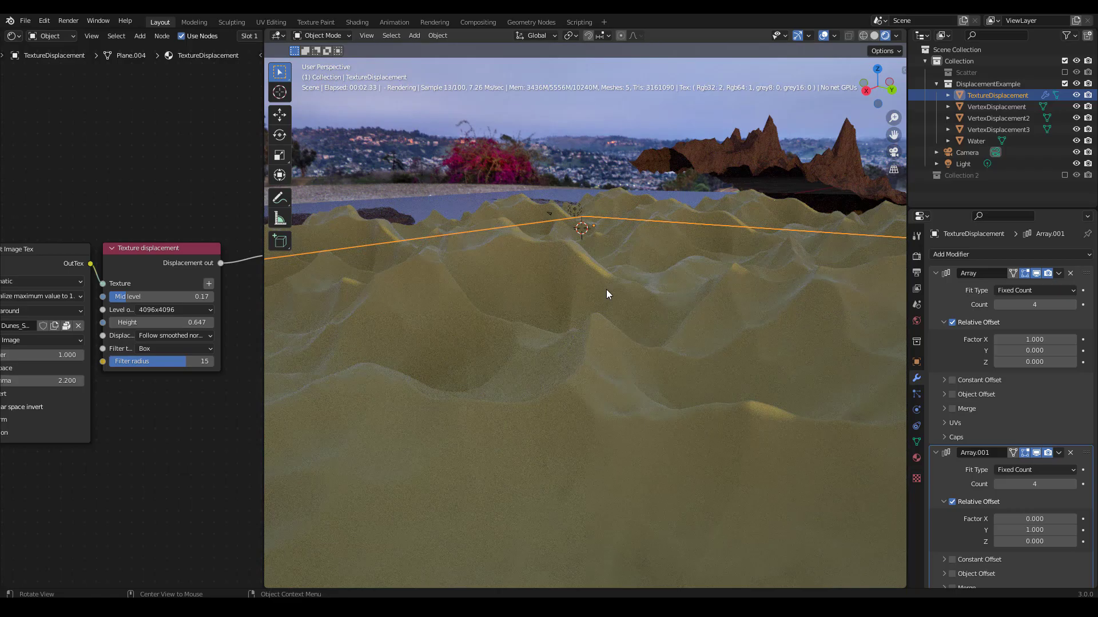
pyautogui.scroll(2, 605, 287)
pyautogui.keyDown('shift'); pyautogui.moveTo(595, 293); pyautogui.dragTo(623, 320, button='middle'); pyautogui.keyUp('shift')
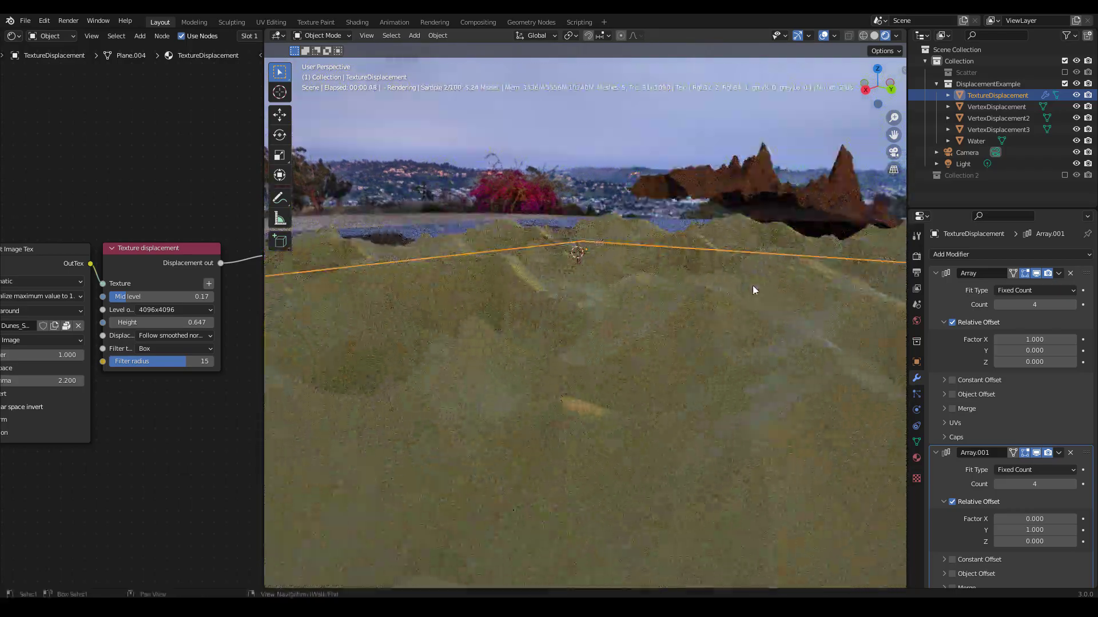
pyautogui.hotkey('shift', 'alt', 'z')
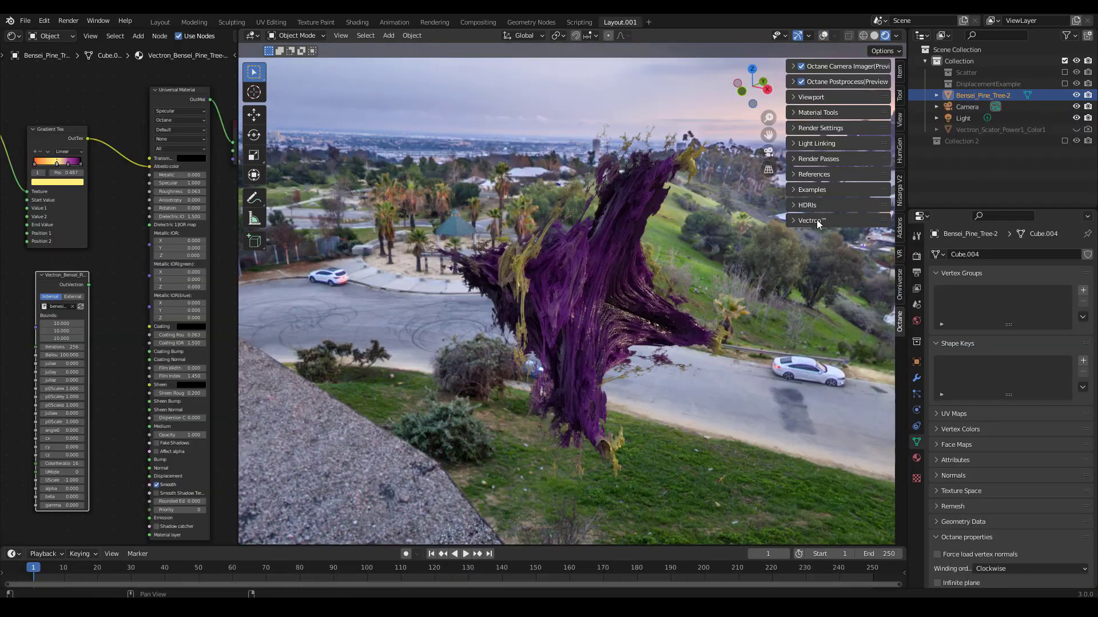
# Step: Show the add-on's Vectron objects and examine the Bensei Pine tree with its Gradient Tex and Vectron nodes
pyautogui.click(812, 221)
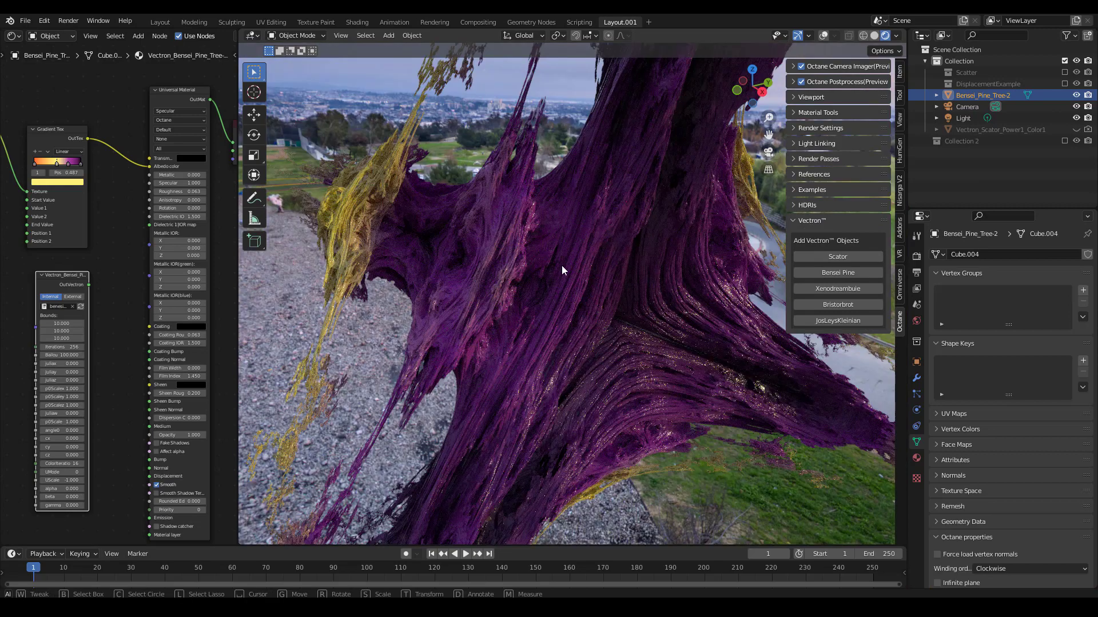
pyautogui.moveTo(522, 277); pyautogui.dragTo(548, 279, button='middle')
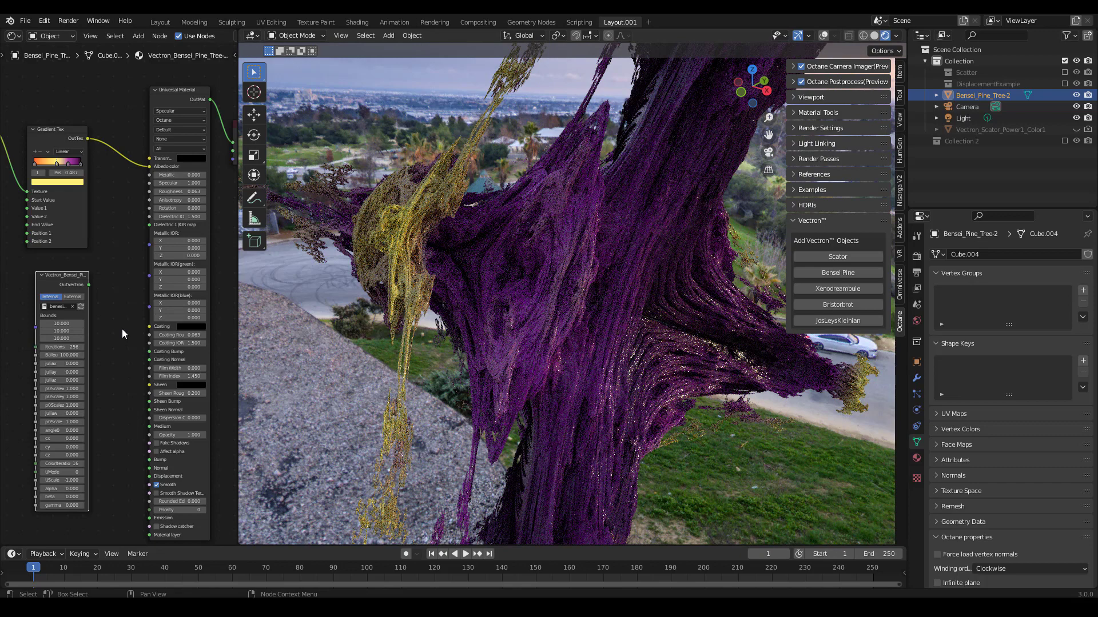
pyautogui.scroll(2, 122, 328)
pyautogui.moveTo(113, 335); pyautogui.dragTo(149, 352, button='middle')
pyautogui.moveTo(85, 211); pyautogui.dragTo(151, 361, button='middle')
pyautogui.scroll(6, 151, 362)
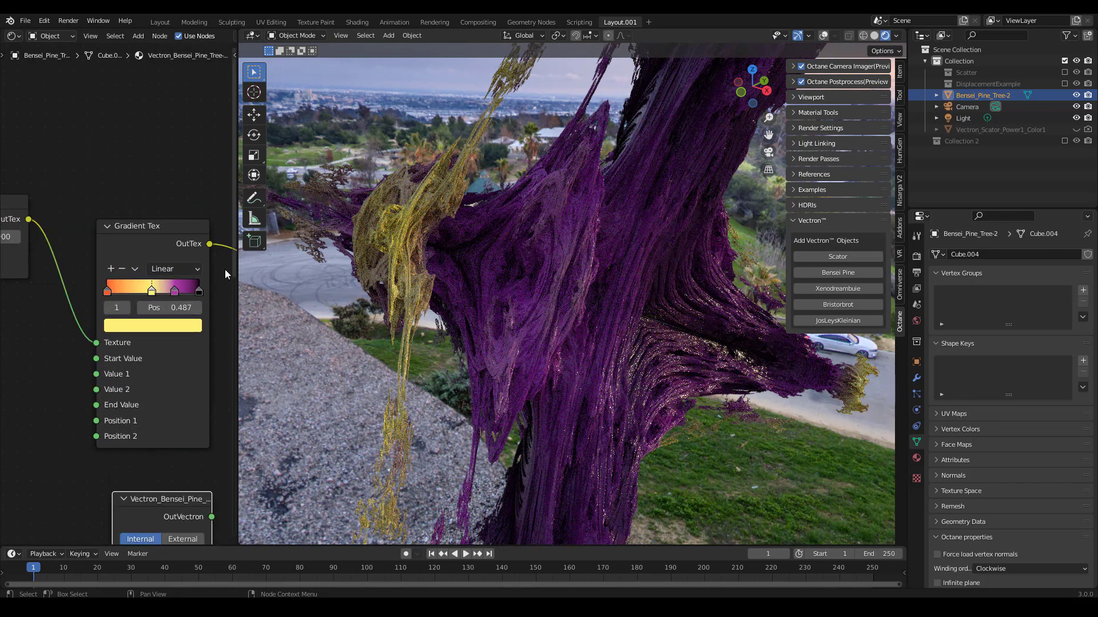
pyautogui.scroll(2, 153, 303)
pyautogui.scroll(-4, 190, 440)
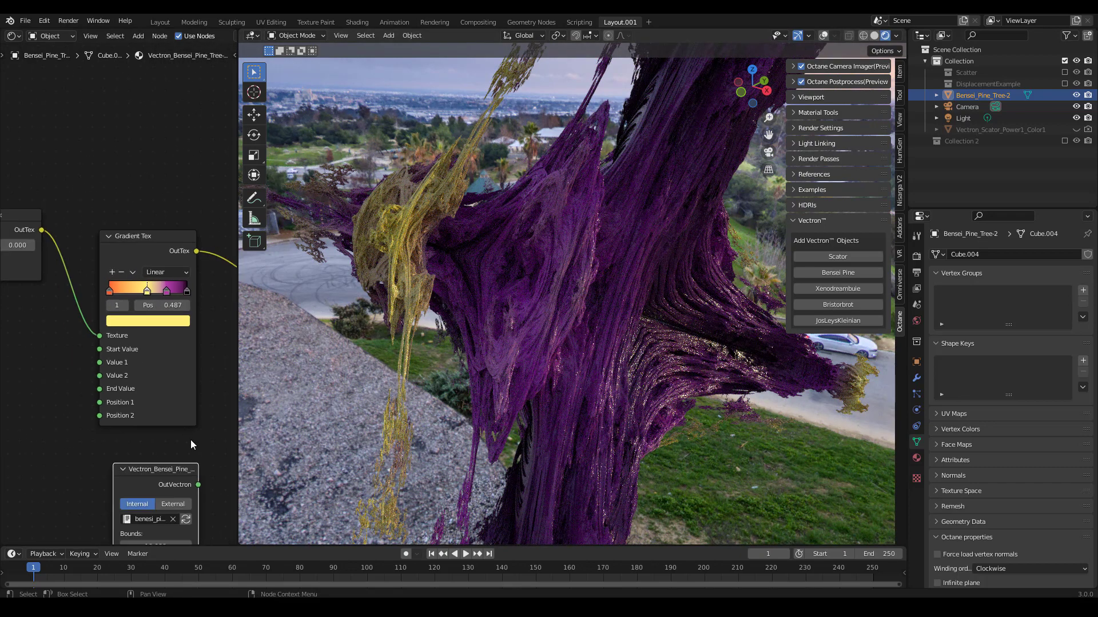
pyautogui.moveTo(193, 508); pyautogui.dragTo(148, 215, button='middle')
pyautogui.scroll(1, 148, 215)
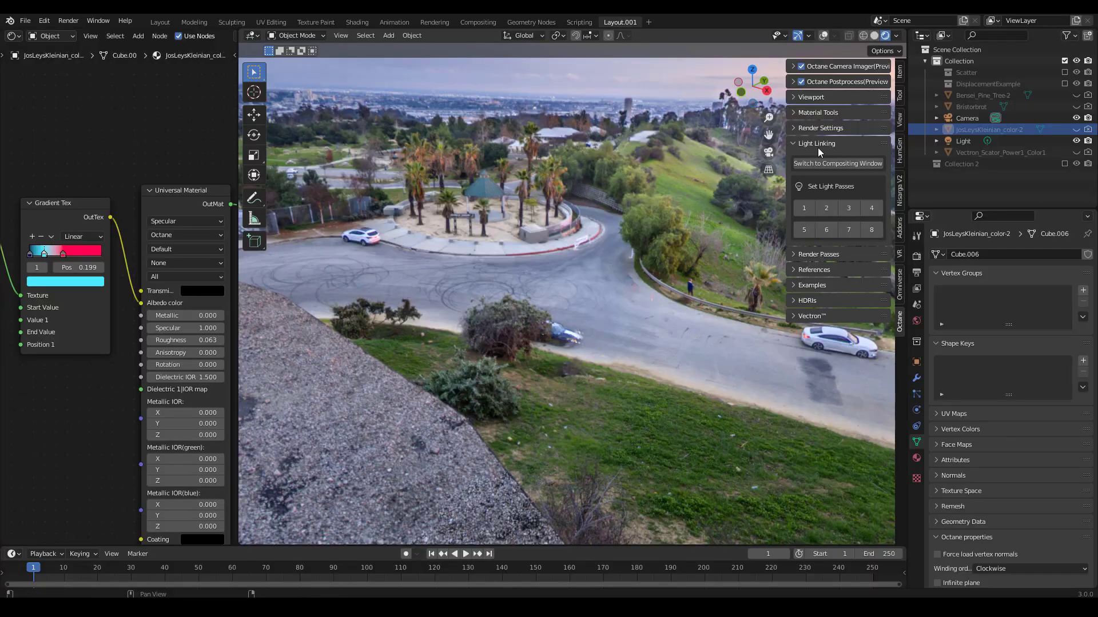
# Step: Open the Compositing workspace and show the Octane add-on's Light Linking tools there
pyautogui.click(479, 23)
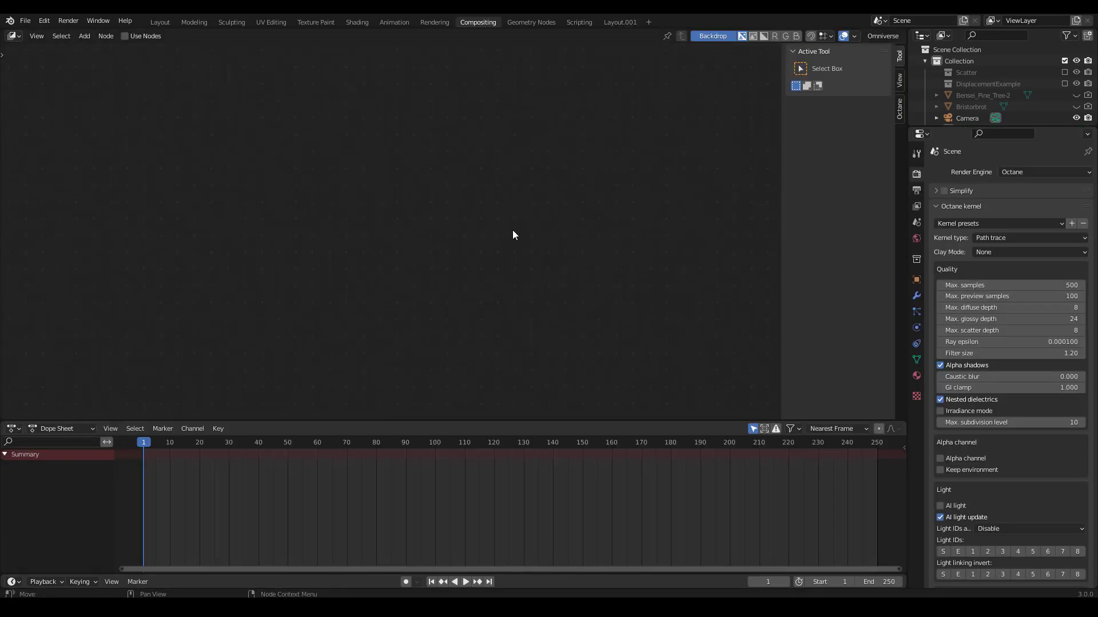
pyautogui.click(899, 110)
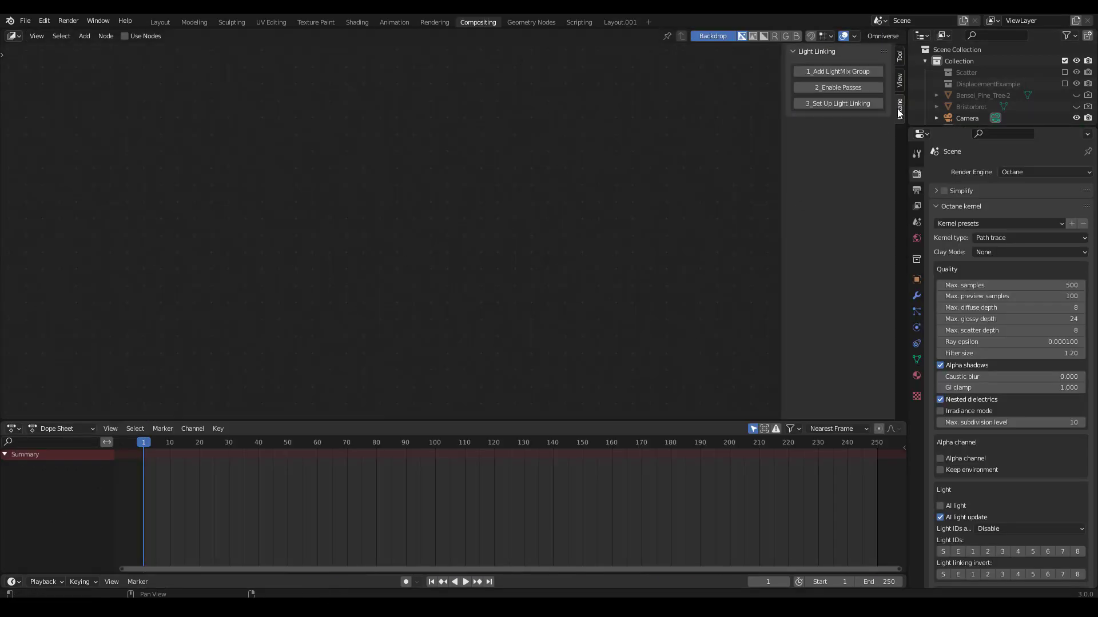
pyautogui.click(803, 109)
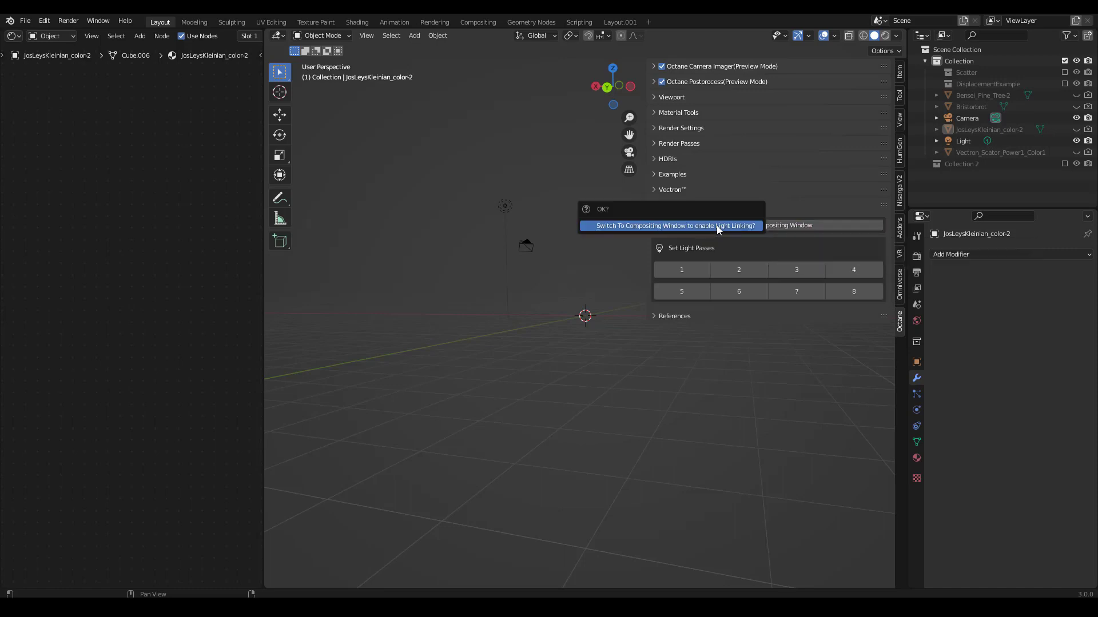
# Step: Switch the viewport to the compositor and use the add-on to add the LightMix group, enable passes and set up light linking
pyautogui.click(715, 225)
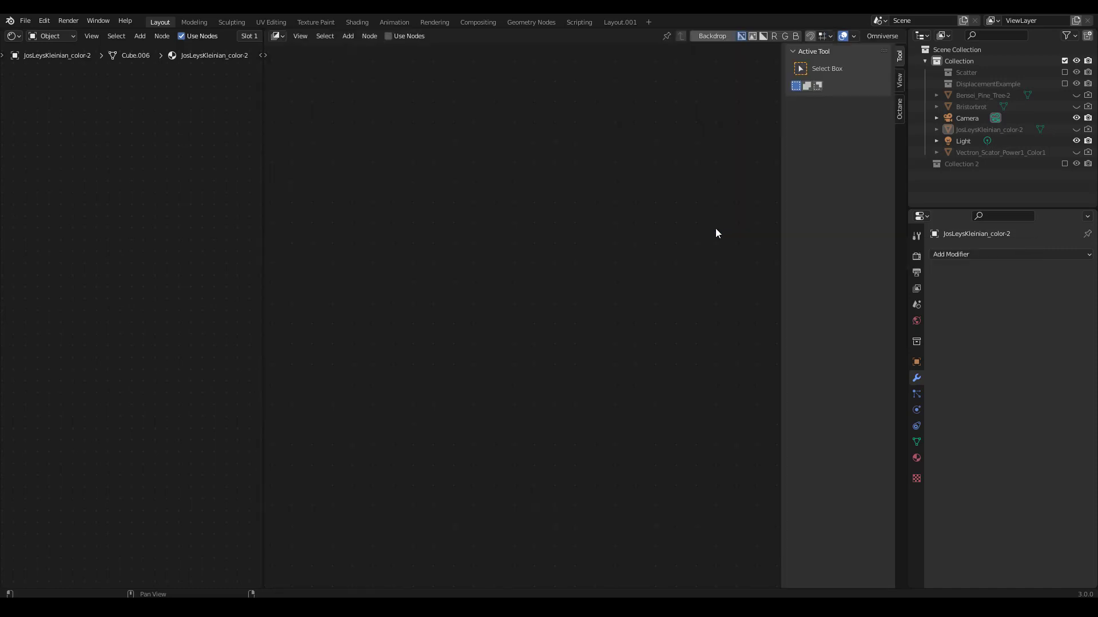
pyautogui.click(901, 107)
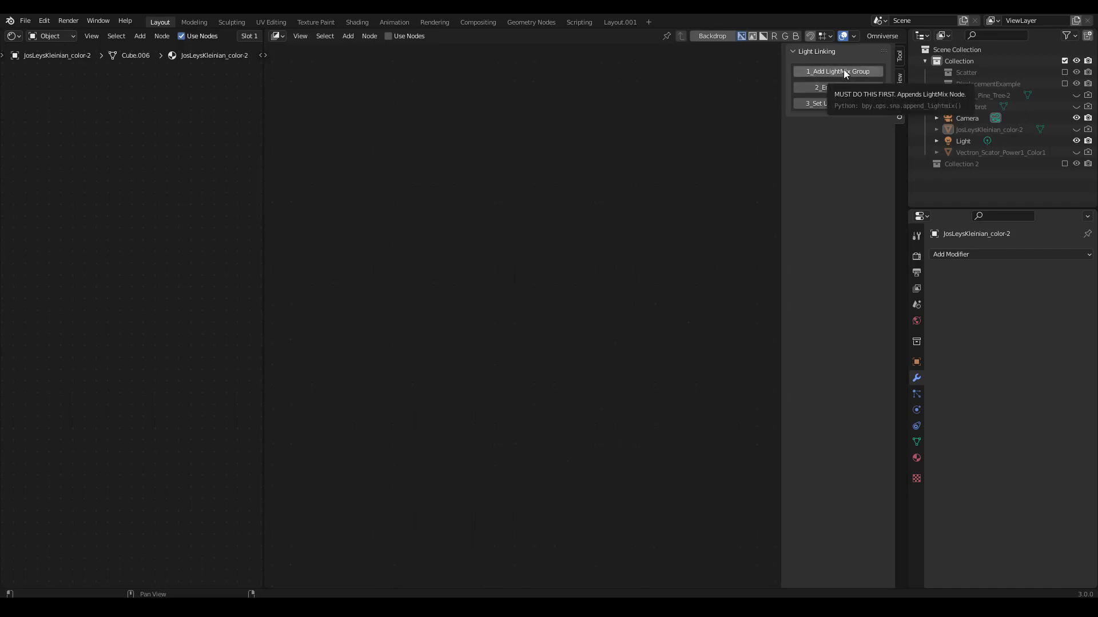
pyautogui.click(839, 87)
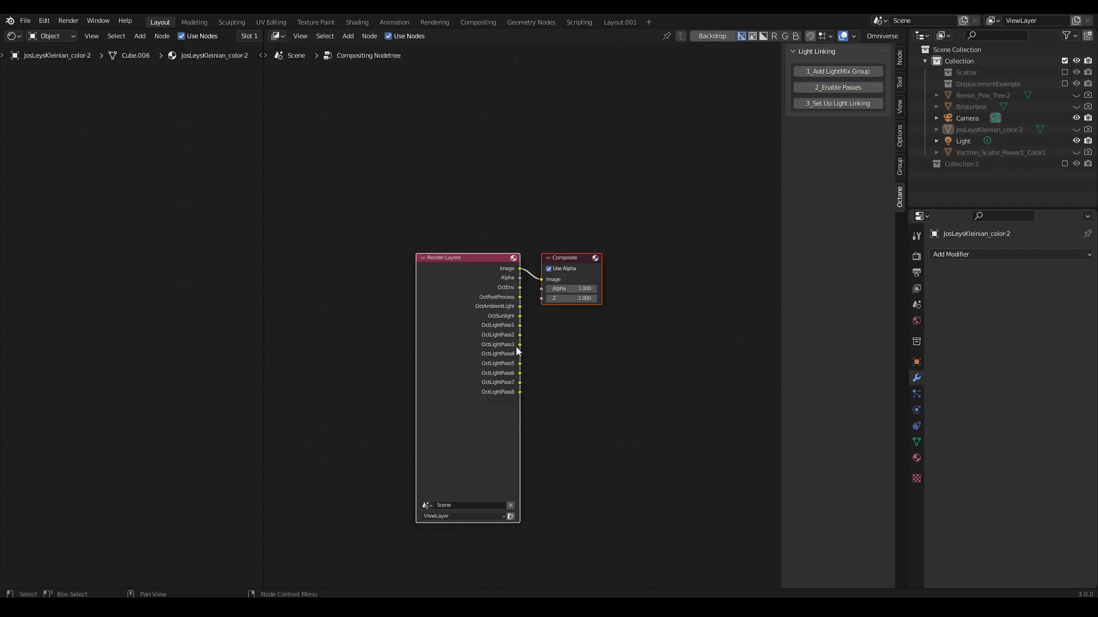
pyautogui.click(824, 105)
# Step: Arrange the Composite and Render Layers nodes on either side of the LightMix node
pyautogui.scroll(-6, 642, 308)
pyautogui.moveTo(642, 309); pyautogui.dragTo(515, 336, button='middle')
pyautogui.click(422, 308)
pyautogui.moveTo(423, 311); pyautogui.dragTo(680, 227)
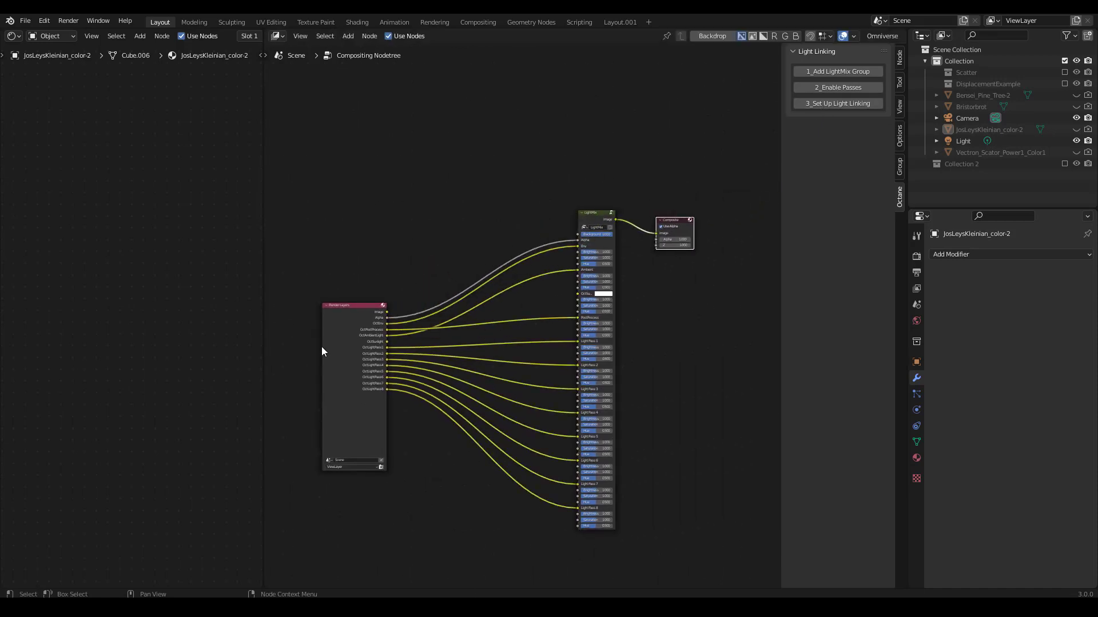
pyautogui.moveTo(366, 322); pyautogui.dragTo(492, 237)
pyautogui.scroll(5, 604, 254)
pyautogui.moveTo(637, 253); pyautogui.dragTo(518, 223, button='middle')
pyautogui.moveTo(463, 145); pyautogui.dragTo(462, 63)
pyautogui.moveTo(560, 252); pyautogui.dragTo(642, 270, button='middle')
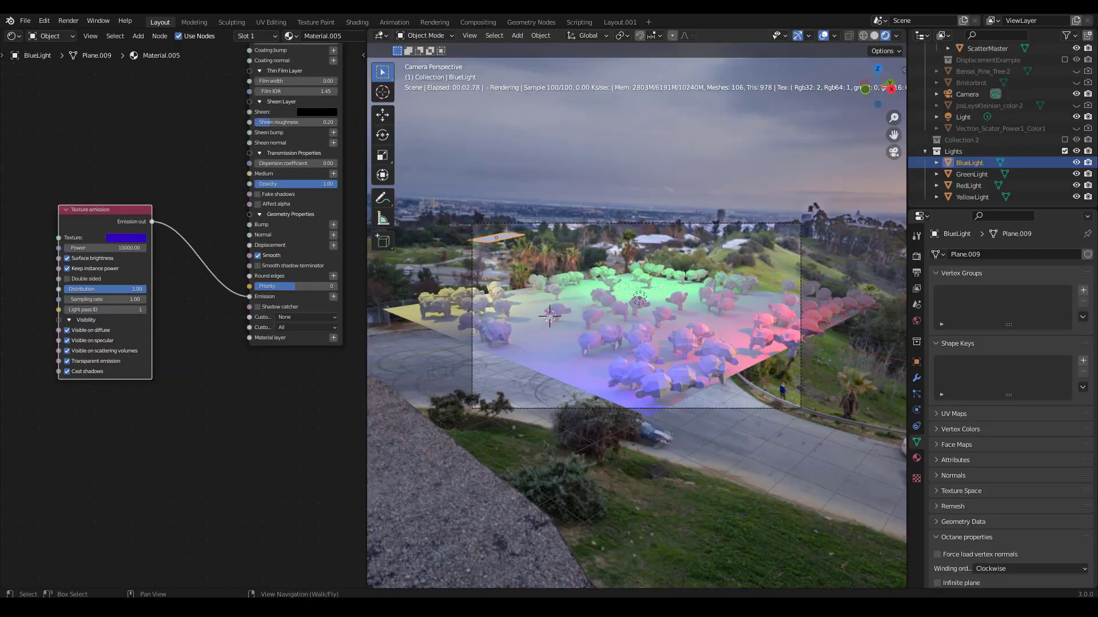
# Step: Hide the YellowLight, RedLight, GreenLight and BlueLight objects one by one, and show all four again
pyautogui.click(1075, 197)
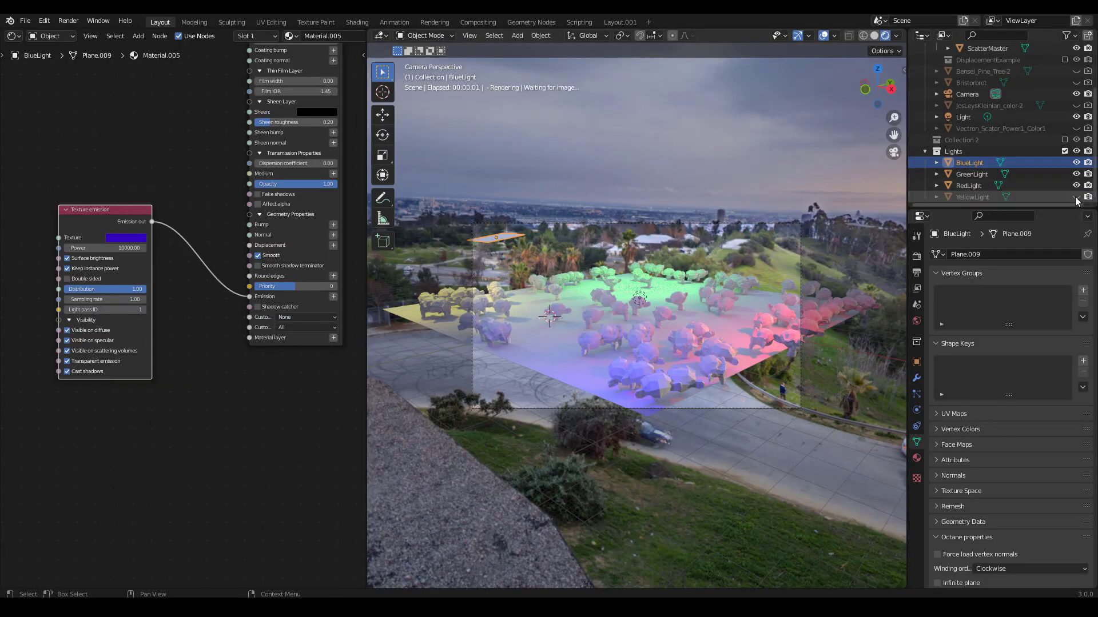
pyautogui.click(1075, 186)
pyautogui.click(1075, 174)
pyautogui.click(1076, 163)
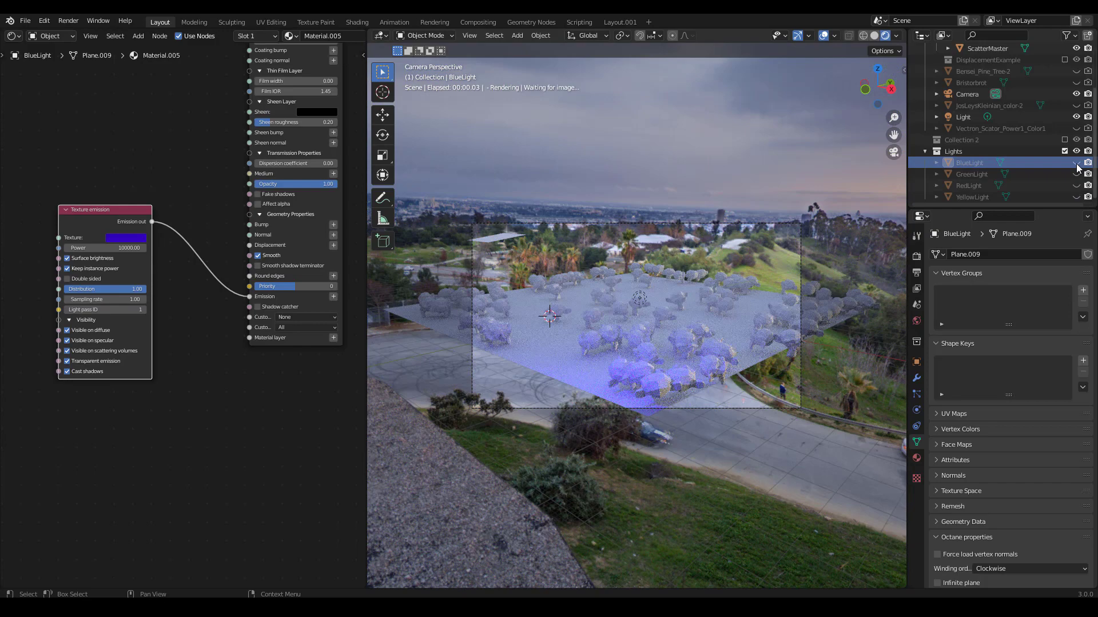
pyautogui.click(1075, 163)
pyautogui.click(1075, 175)
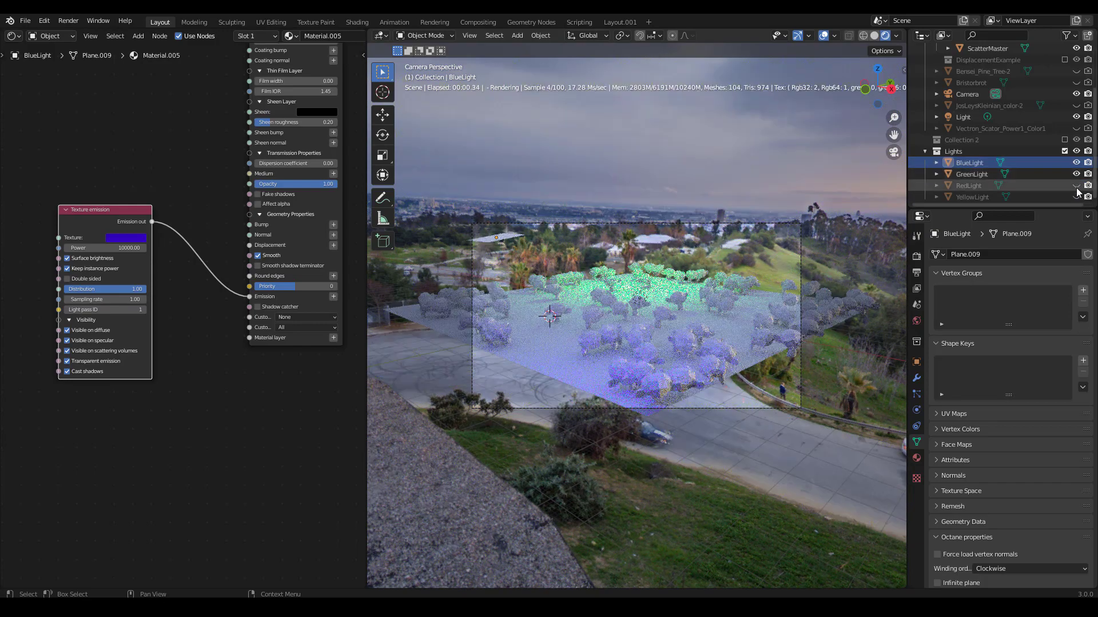
pyautogui.click(1075, 186)
pyautogui.click(1075, 197)
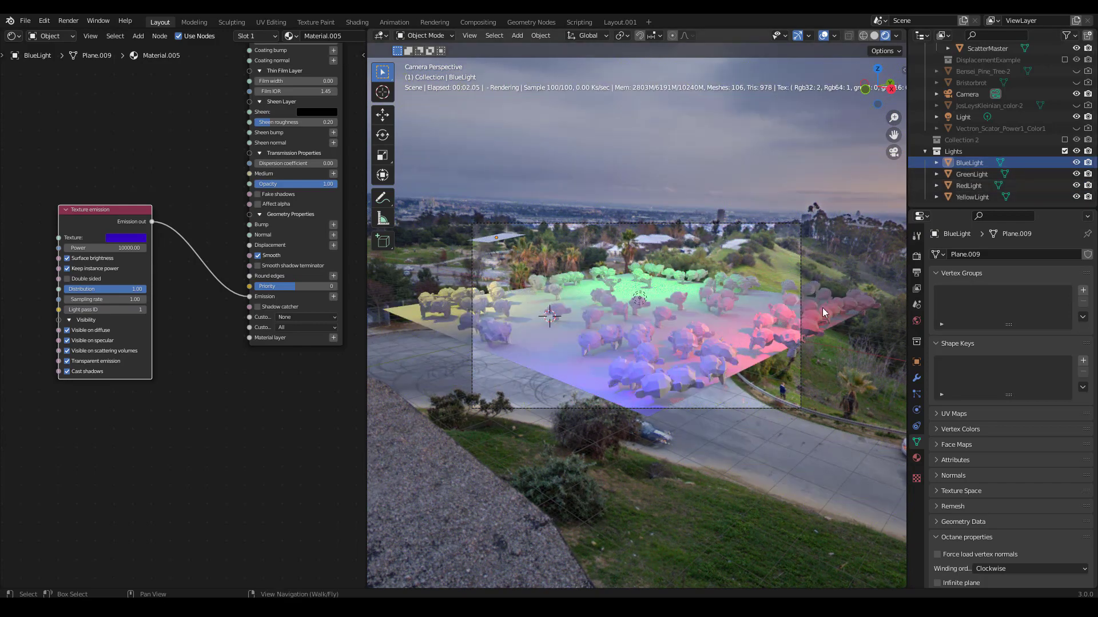
# Step: Show the add-on's Light Linking tools in the viewport and examine the Light pass ID on BlueLight's Texture emission node
pyautogui.click(722, 331)
pyautogui.press('n')
pyautogui.scroll(2, 94, 321)
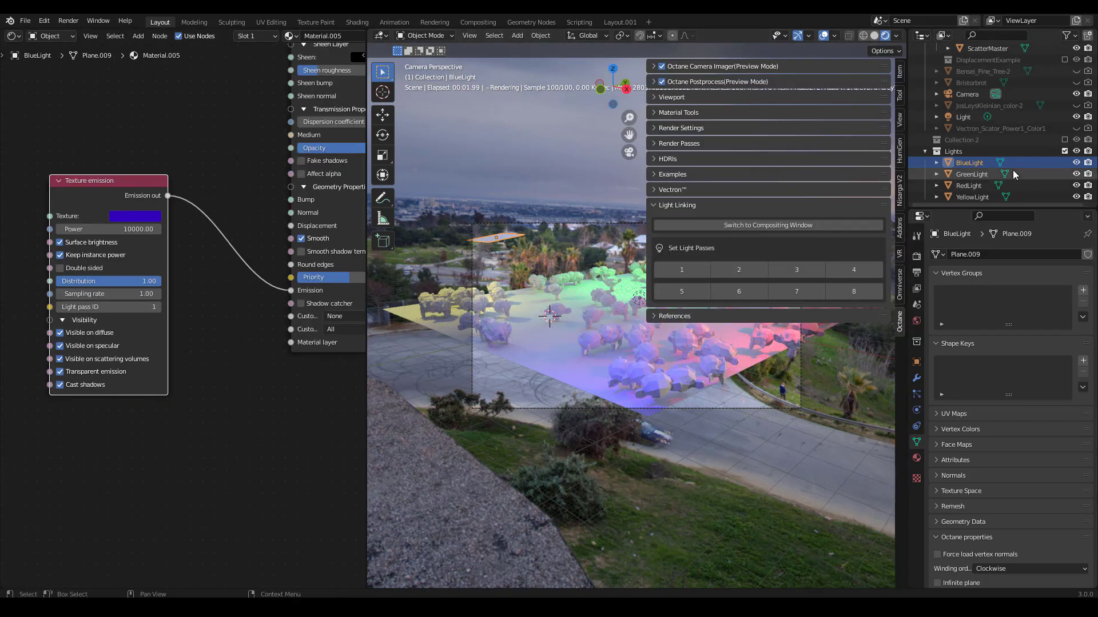
pyautogui.scroll(3, 104, 327)
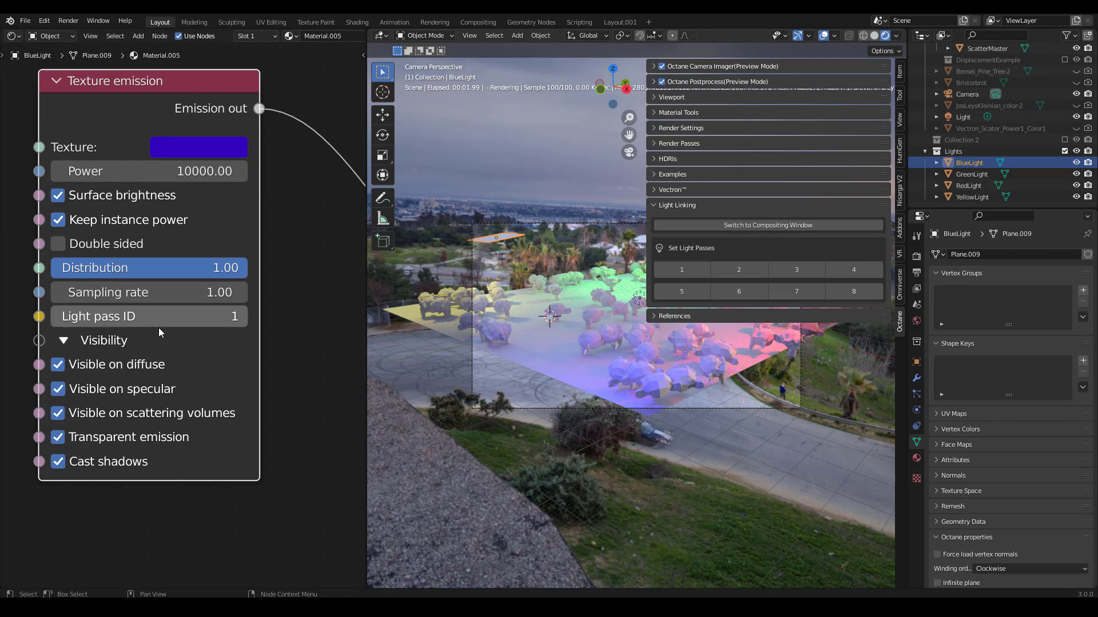
# Step: Try light passes 2, 3 and 4 on the BlueLight object
pyautogui.scroll(-1, 309, 379)
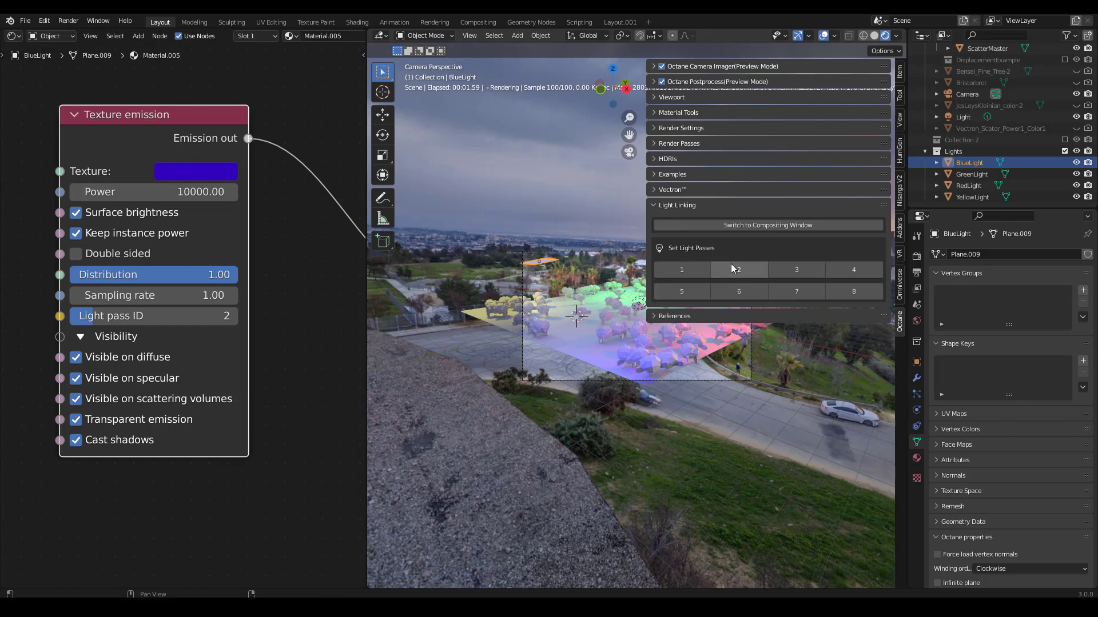
pyautogui.click(789, 266)
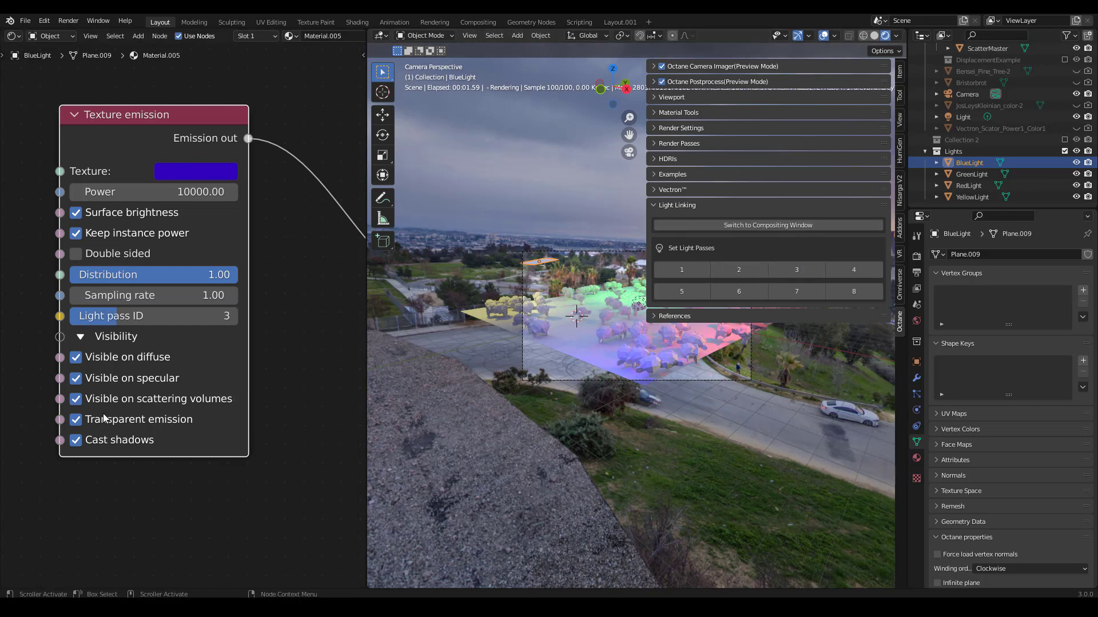
pyautogui.click(850, 273)
# Step: Box-select objects around the scattered plane, including YellowLight, and assign light pass 2 to the selected lights
pyautogui.moveTo(495, 244); pyautogui.dragTo(596, 396)
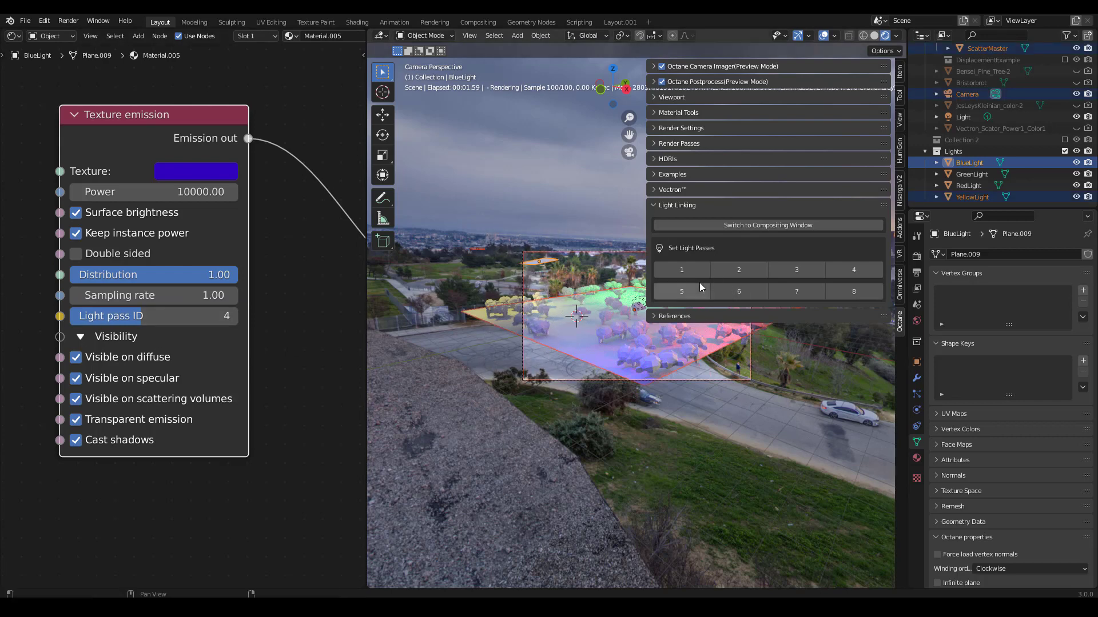
pyautogui.click(745, 270)
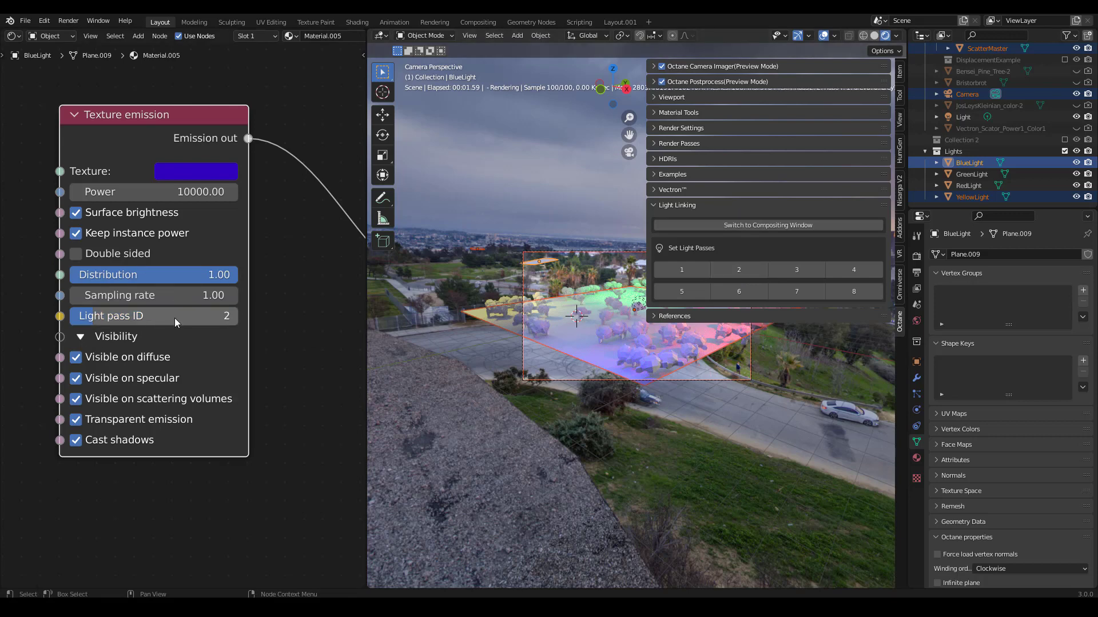
pyautogui.scroll(-1, 114, 163)
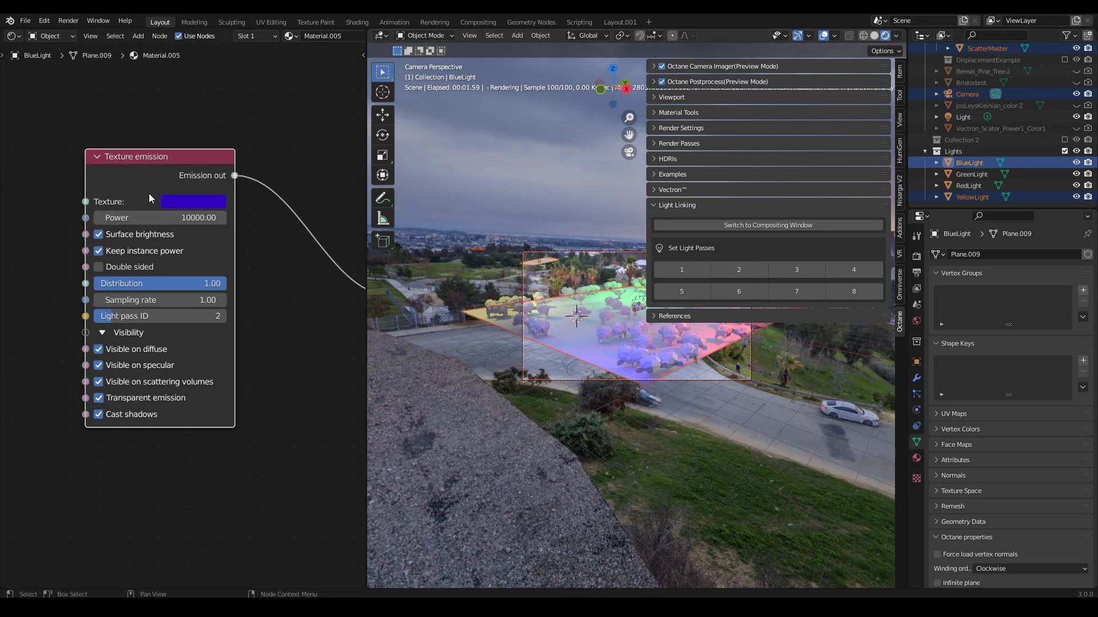
pyautogui.scroll(1, 181, 314)
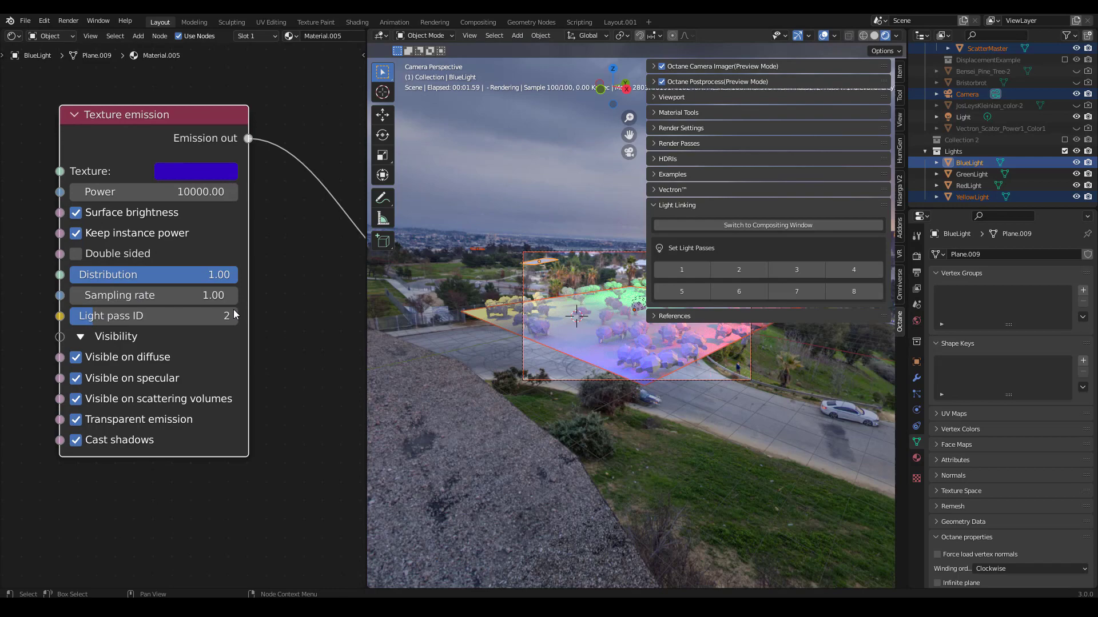
pyautogui.scroll(1, 618, 320)
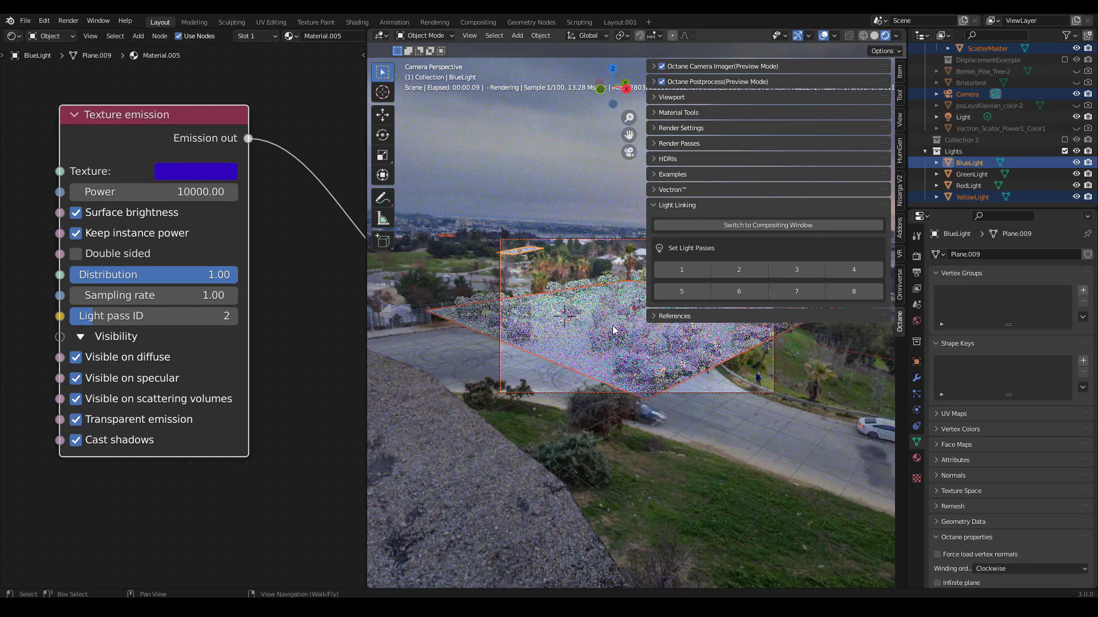
pyautogui.keyDown('shift'); pyautogui.moveTo(612, 328); pyautogui.dragTo(588, 397, button='middle'); pyautogui.keyUp('shift')
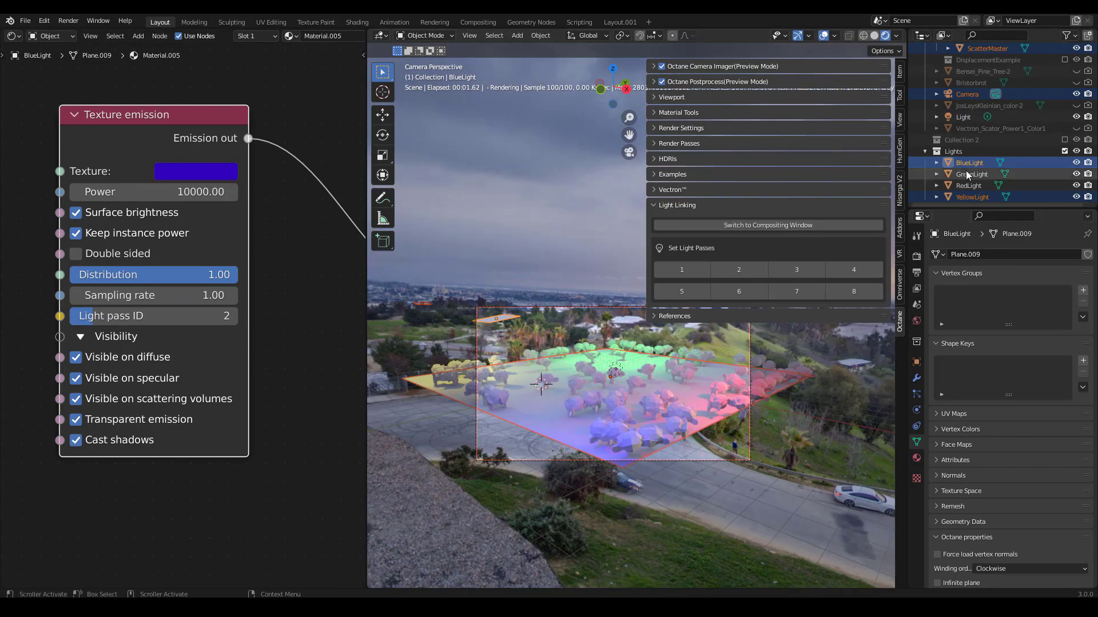
# Step: Assign light pass 3 to GreenLight, 4 to RedLight and 5 to YellowLight
pyautogui.click(965, 170)
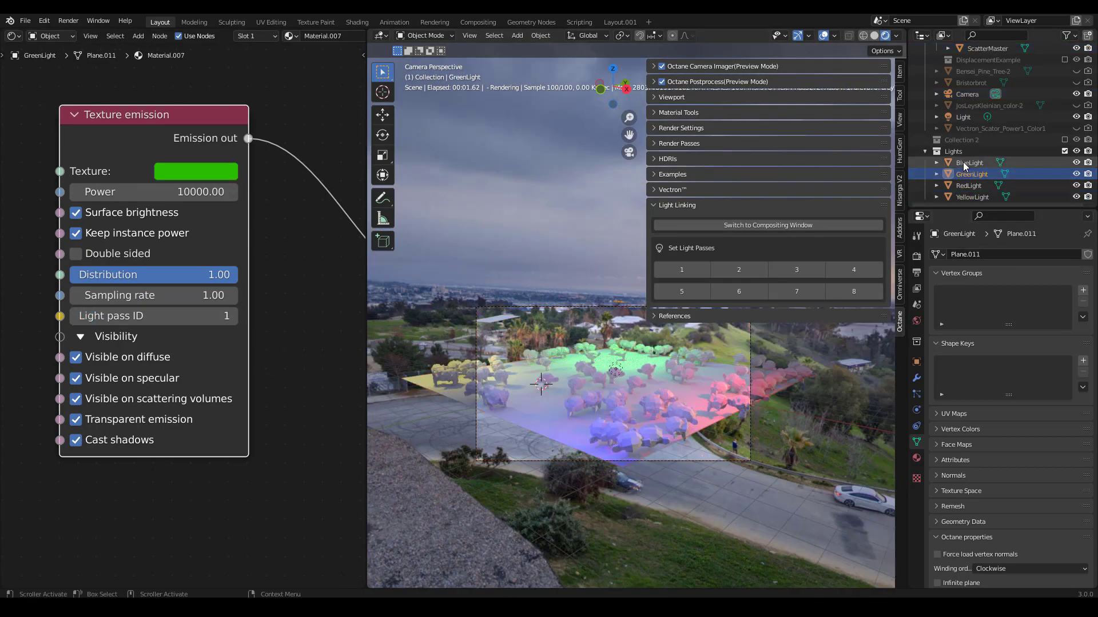
pyautogui.click(963, 162)
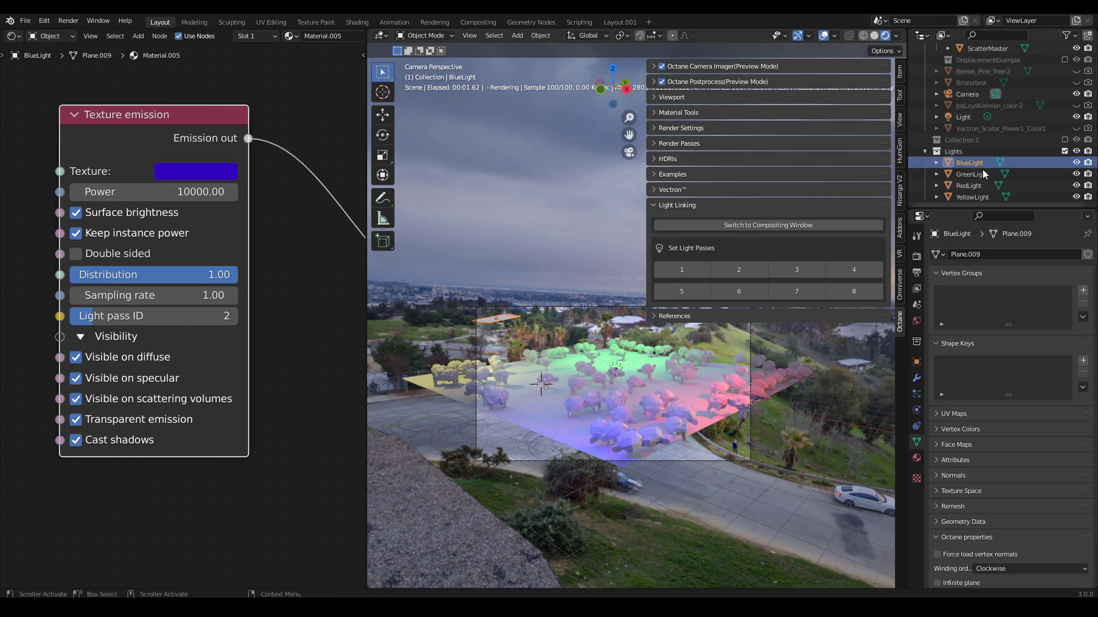
pyautogui.click(982, 172)
pyautogui.click(824, 268)
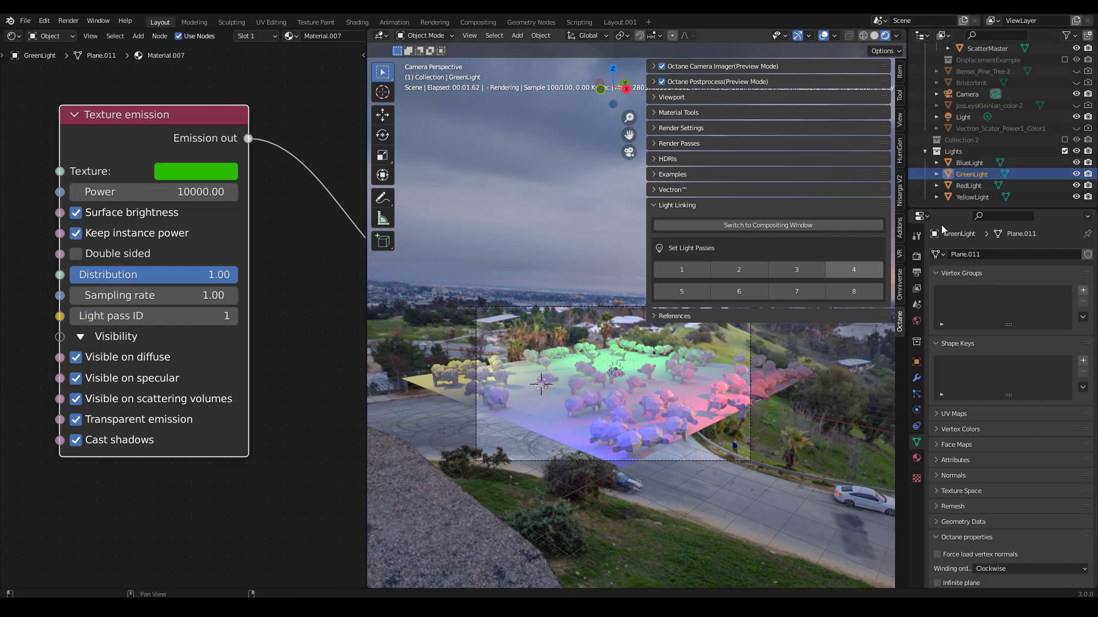
pyautogui.click(966, 186)
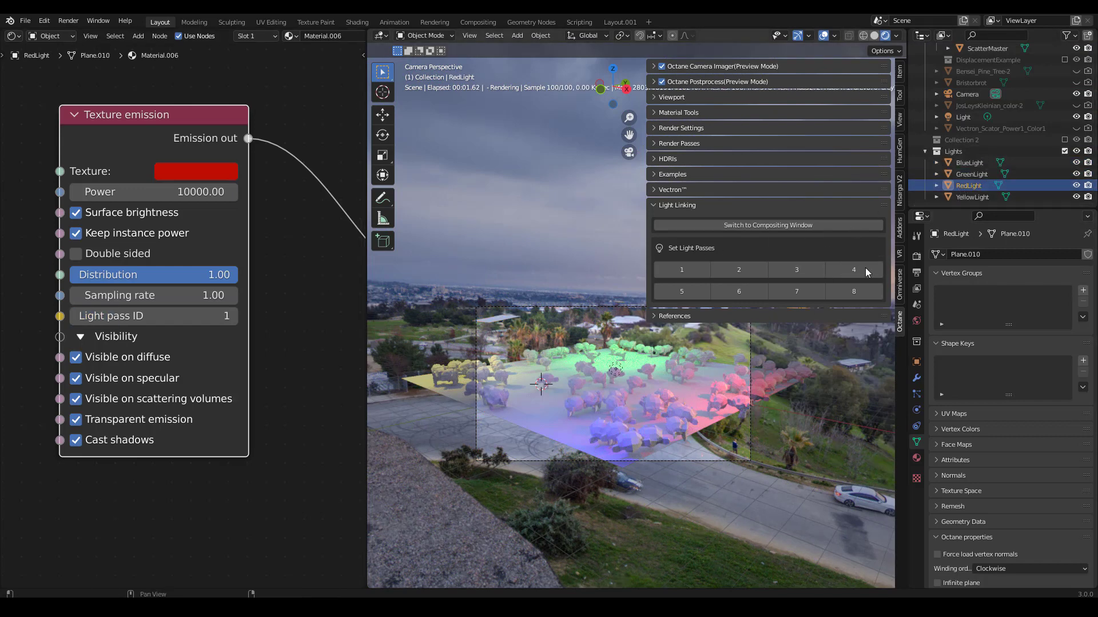
pyautogui.click(860, 269)
pyautogui.click(972, 197)
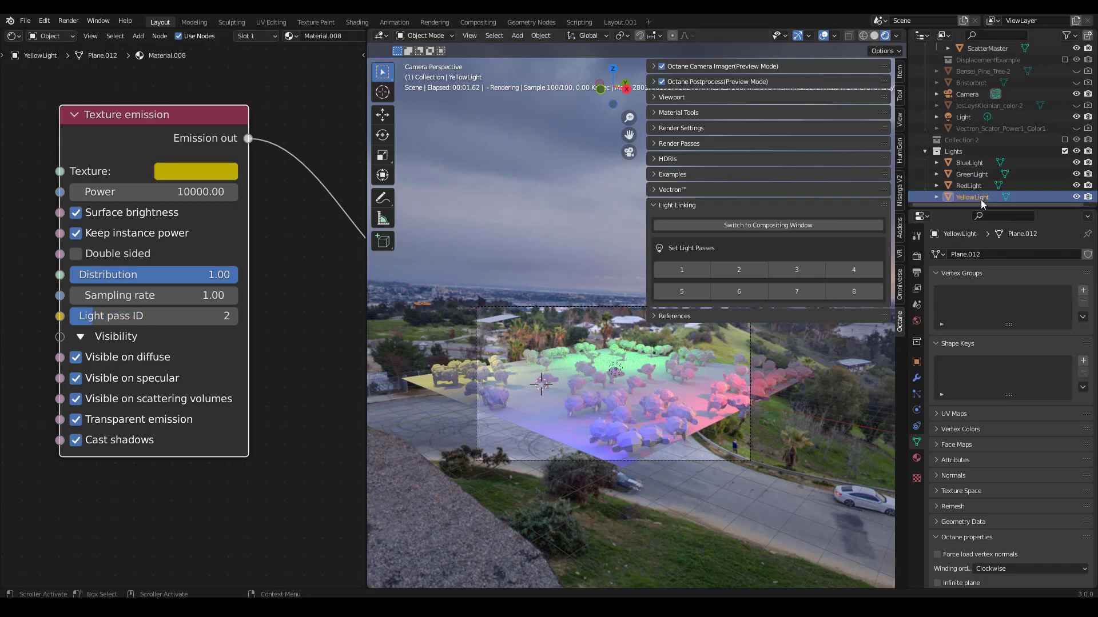
pyautogui.click(701, 287)
# Step: Set the viewport to Solid shading and show the LightMix render as a backdrop in the Compositing workspace
pyautogui.press('z')
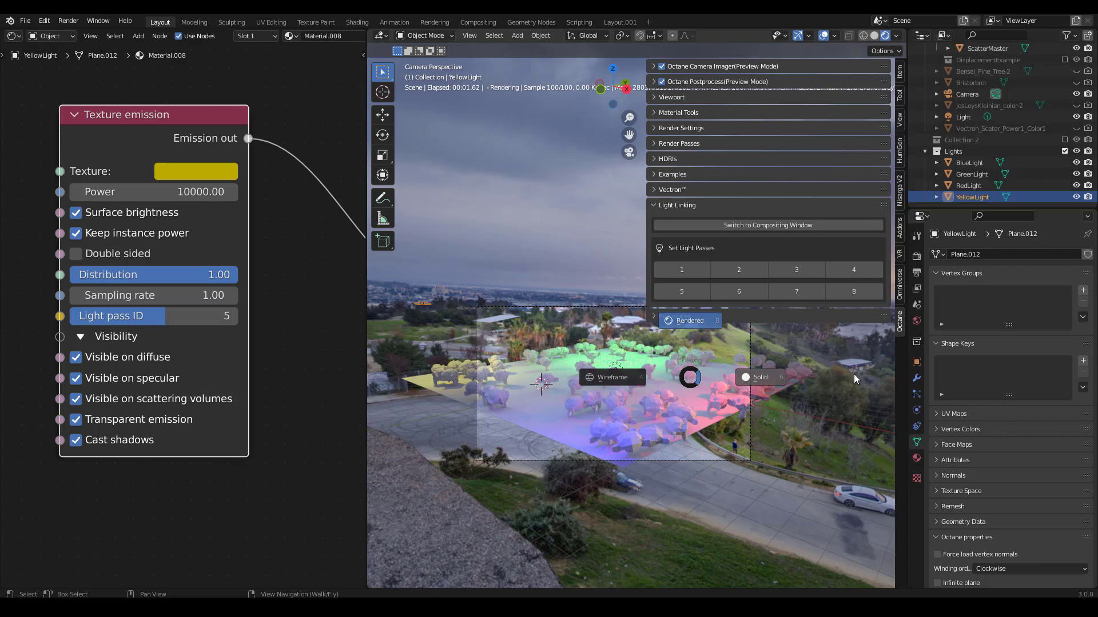
pyautogui.click(761, 376)
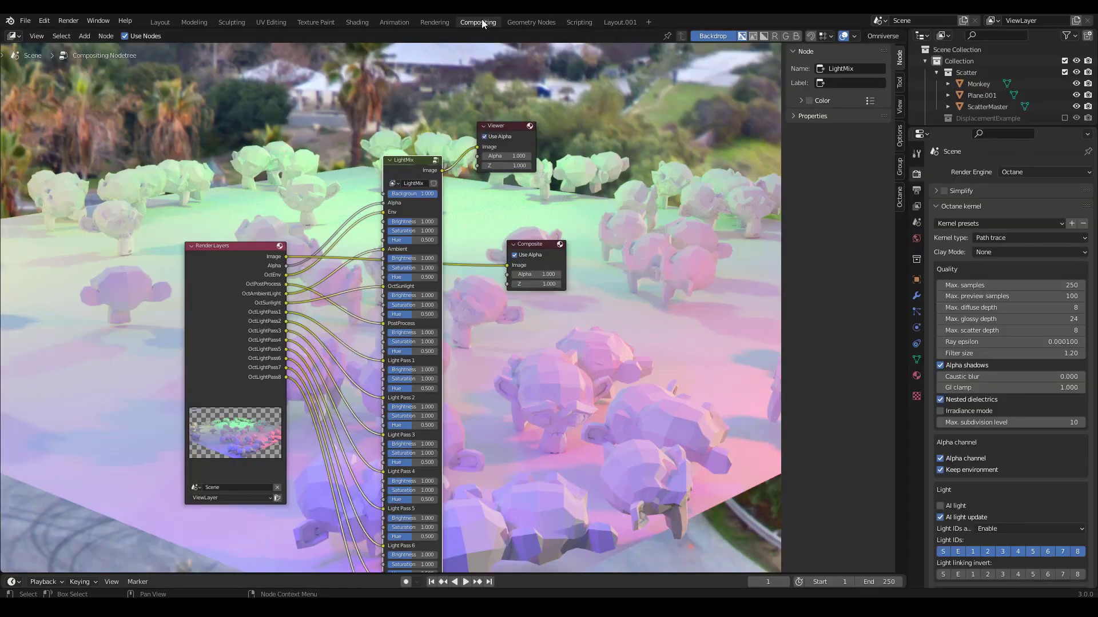
pyautogui.click(709, 35)
pyautogui.click(709, 35)
# Step: Lower the LightMix node's background visibility to 0 to preview the render without its backdrop, and restore it to 1
pyautogui.scroll(3, 372, 197)
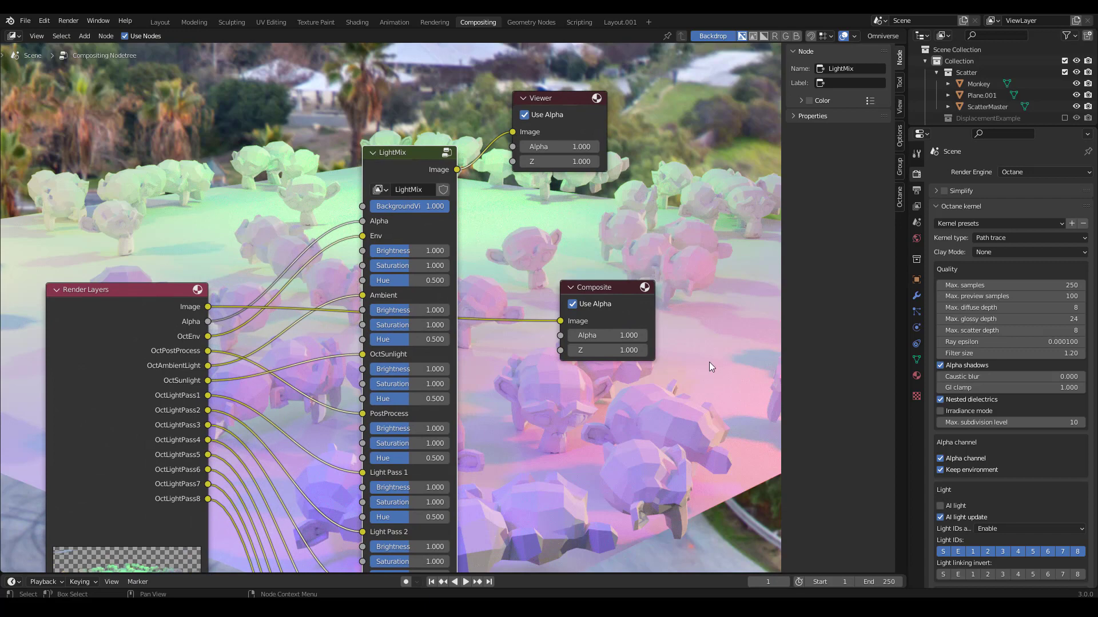
pyautogui.moveTo(436, 206); pyautogui.dragTo(367, 207)
pyautogui.scroll(-3, 583, 249)
pyautogui.scroll(-1, 584, 253)
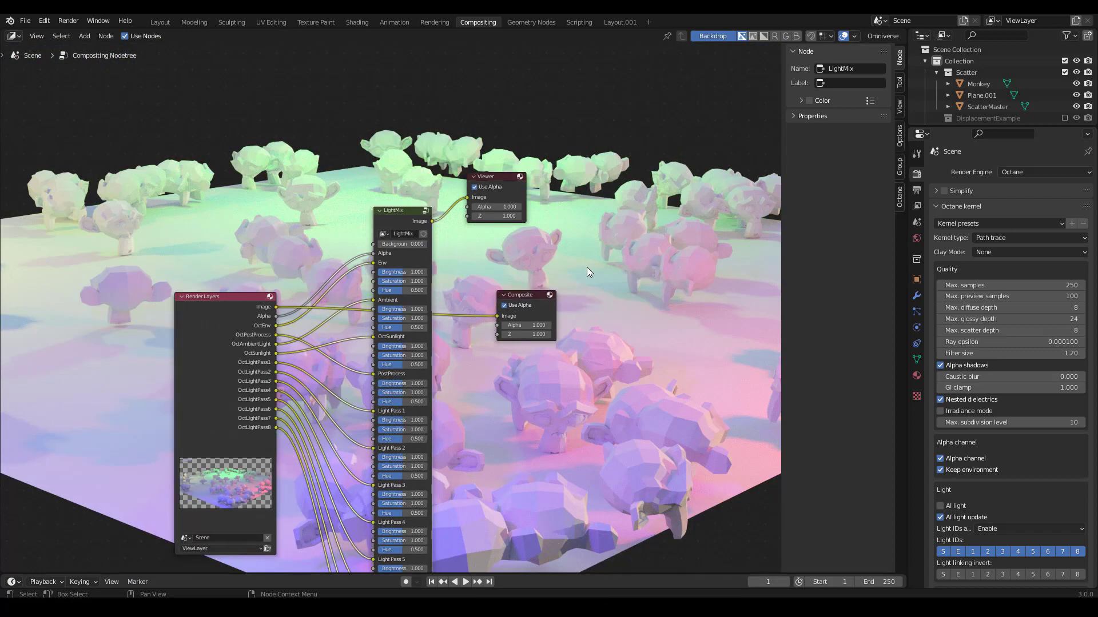
pyautogui.scroll(3, 471, 224)
pyautogui.moveTo(395, 208); pyautogui.dragTo(454, 201)
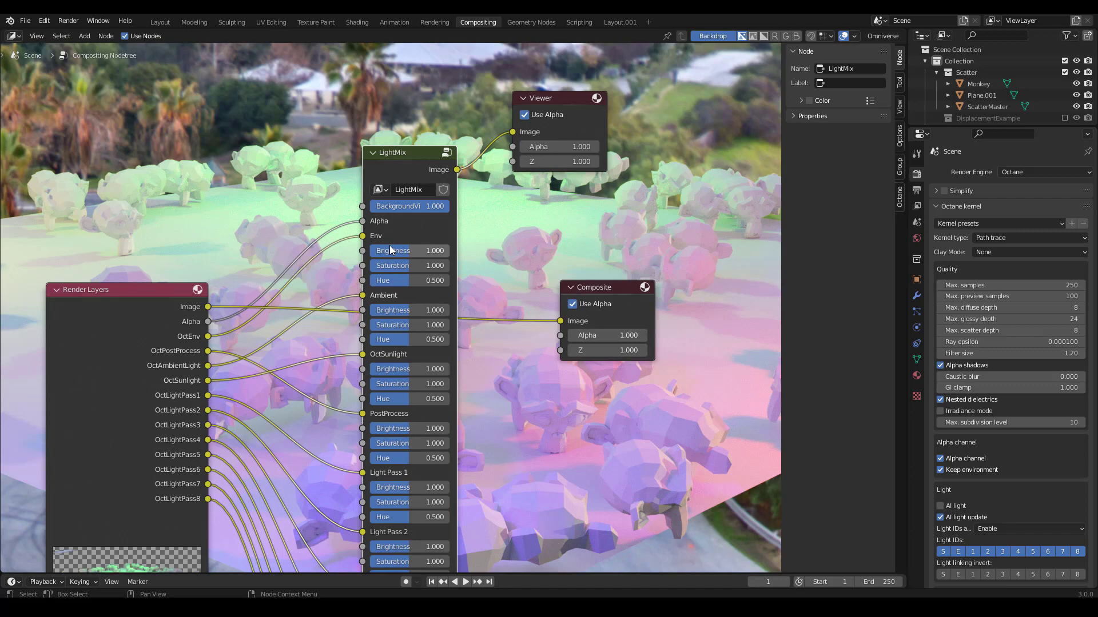
# Step: Try an Env Brightness of 0.783 on the LightMix node and reset it to 1
pyautogui.moveTo(411, 250)
pyautogui.mouseDown()
pyautogui.moveTo(377, 251)
pyautogui.moveTo(468, 250)
pyautogui.moveTo(335, 250)
pyautogui.moveTo(514, 250)
pyautogui.moveTo(403, 255)
pyautogui.mouseUp()
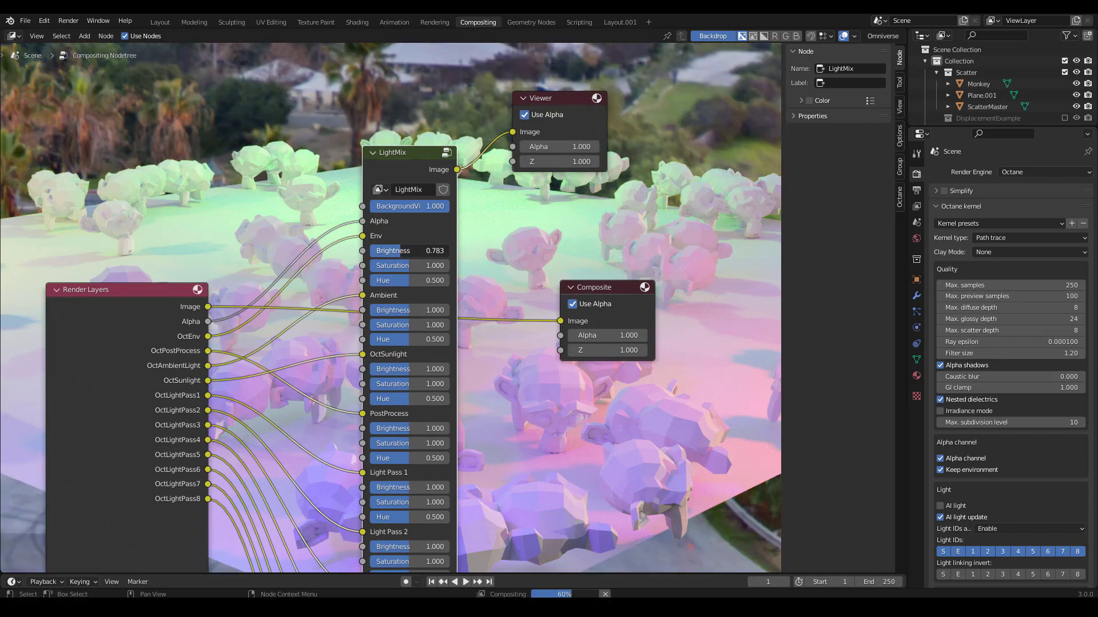
pyautogui.write('1')
pyautogui.press('Return')
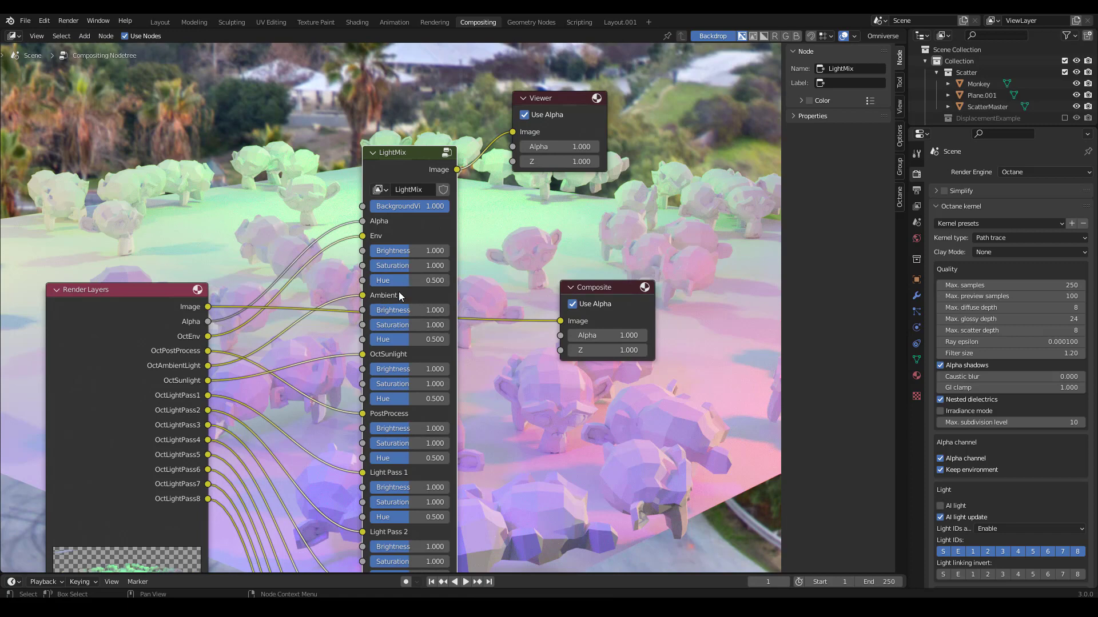
# Step: Set the Ambient and Env Brightness on the LightMix node to 0
pyautogui.moveTo(410, 310); pyautogui.dragTo(372, 310)
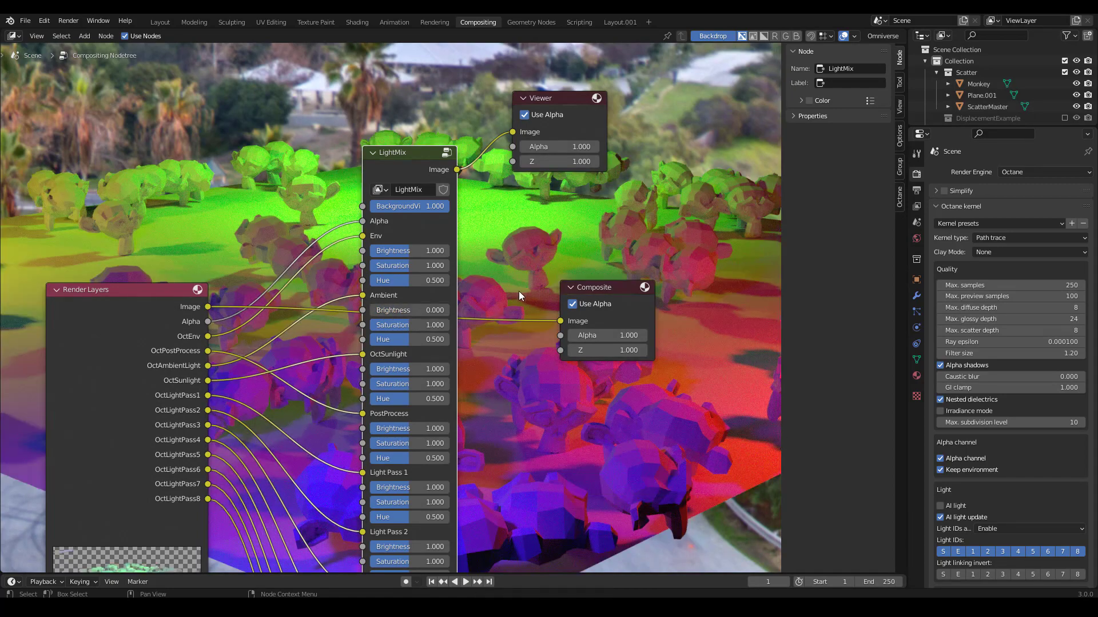
pyautogui.moveTo(400, 259); pyautogui.dragTo(372, 258)
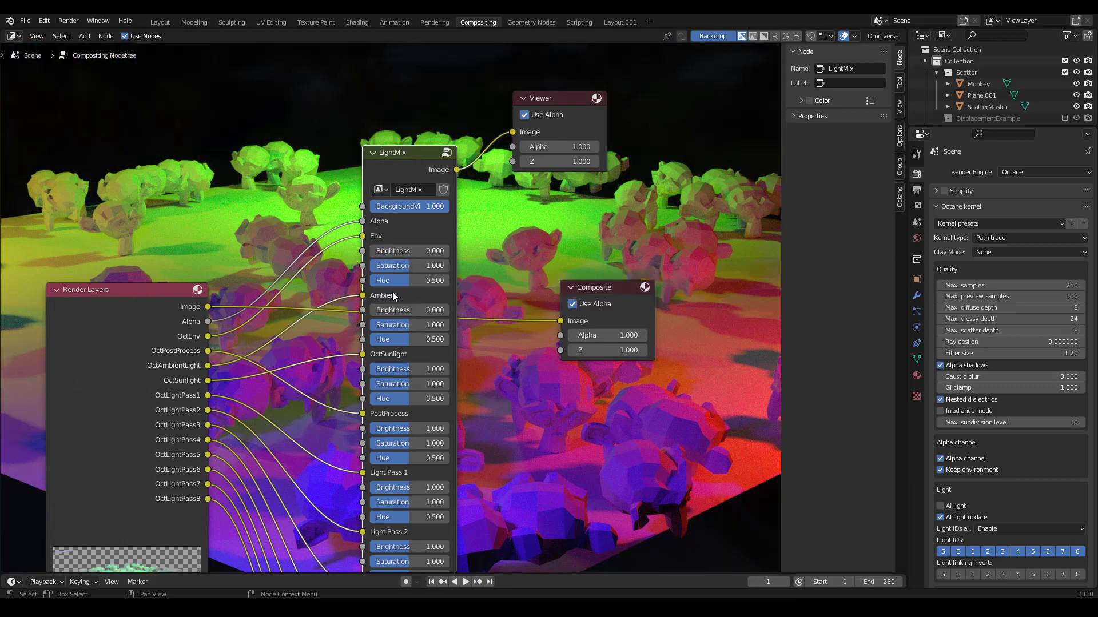
pyautogui.moveTo(389, 310)
pyautogui.mouseDown()
pyautogui.moveTo(425, 310)
pyautogui.moveTo(377, 309)
pyautogui.mouseUp()
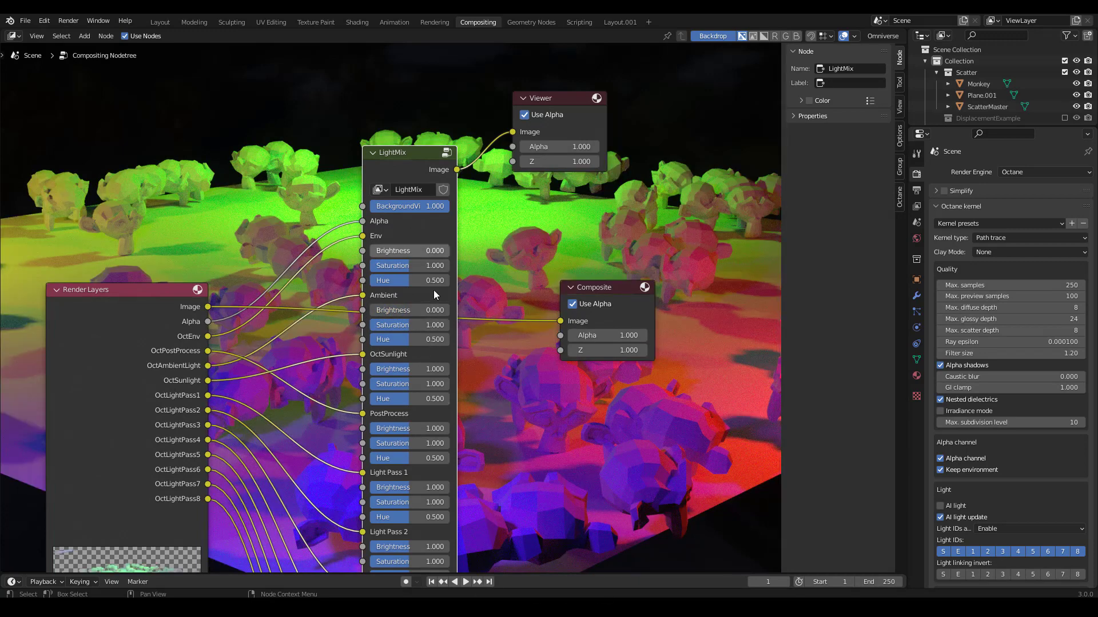
pyautogui.moveTo(545, 364); pyautogui.dragTo(351, 282, button='middle')
pyautogui.scroll(-2, 540, 291)
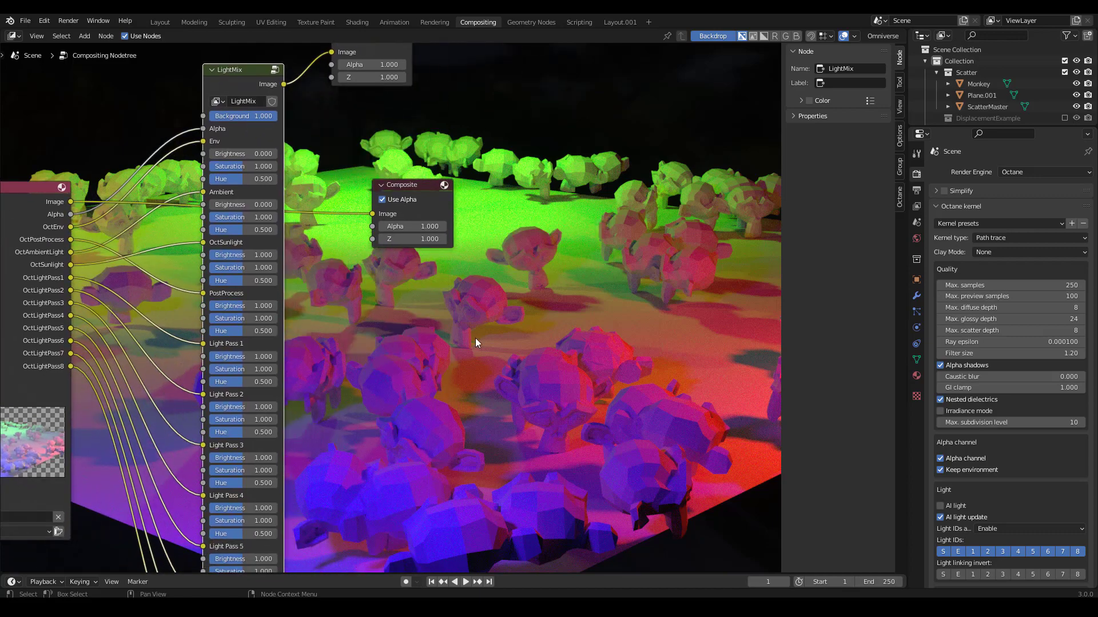
# Step: Set the OctSunlight brightness on the LightMix node to 0.750
pyautogui.scroll(-4, 381, 331)
pyautogui.scroll(3, 347, 324)
pyautogui.moveTo(347, 324); pyautogui.dragTo(401, 368, button='middle')
pyautogui.scroll(3, 401, 368)
pyautogui.moveTo(352, 304); pyautogui.dragTo(390, 279, button='middle')
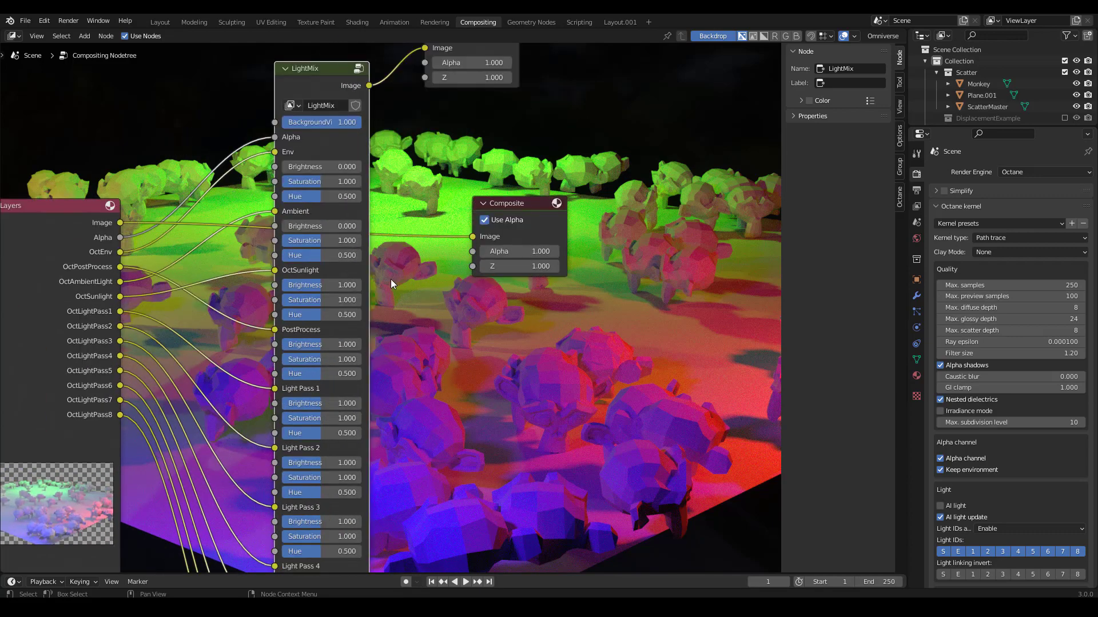
pyautogui.moveTo(320, 291); pyautogui.dragTo(293, 290)
# Step: Set the PostProcess saturation on the LightMix node to 1.200
pyautogui.scroll(2, 335, 215)
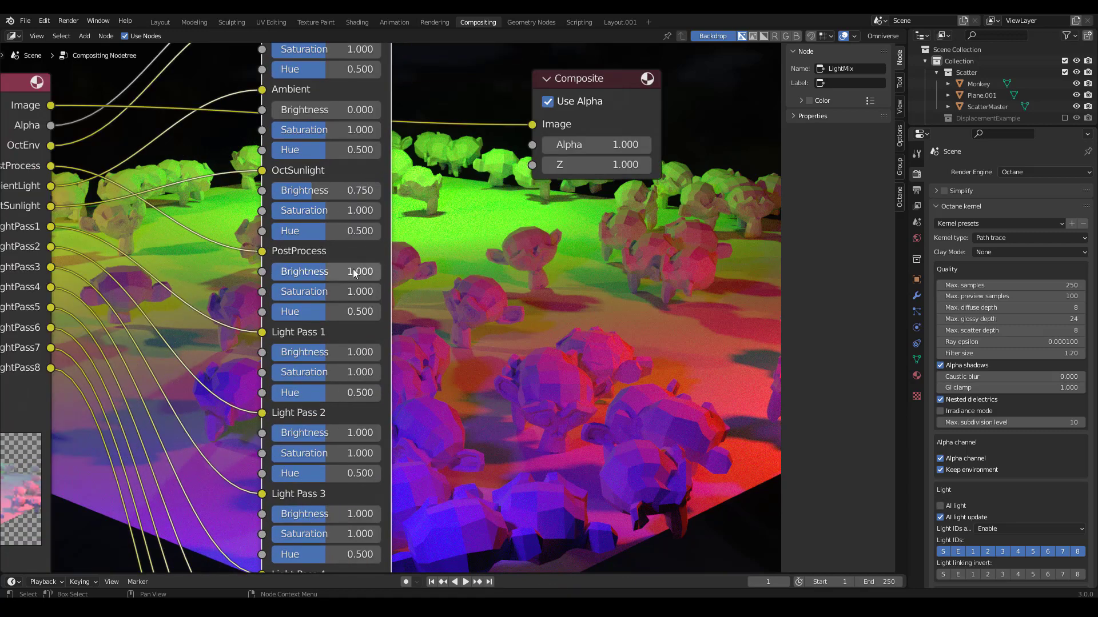
pyautogui.moveTo(362, 272)
pyautogui.mouseDown()
pyautogui.moveTo(251, 289)
pyautogui.moveTo(372, 284)
pyautogui.mouseUp()
pyautogui.moveTo(350, 281); pyautogui.dragTo(329, 247, button='middle')
pyautogui.moveTo(362, 205); pyautogui.dragTo(367, 234, button='middle')
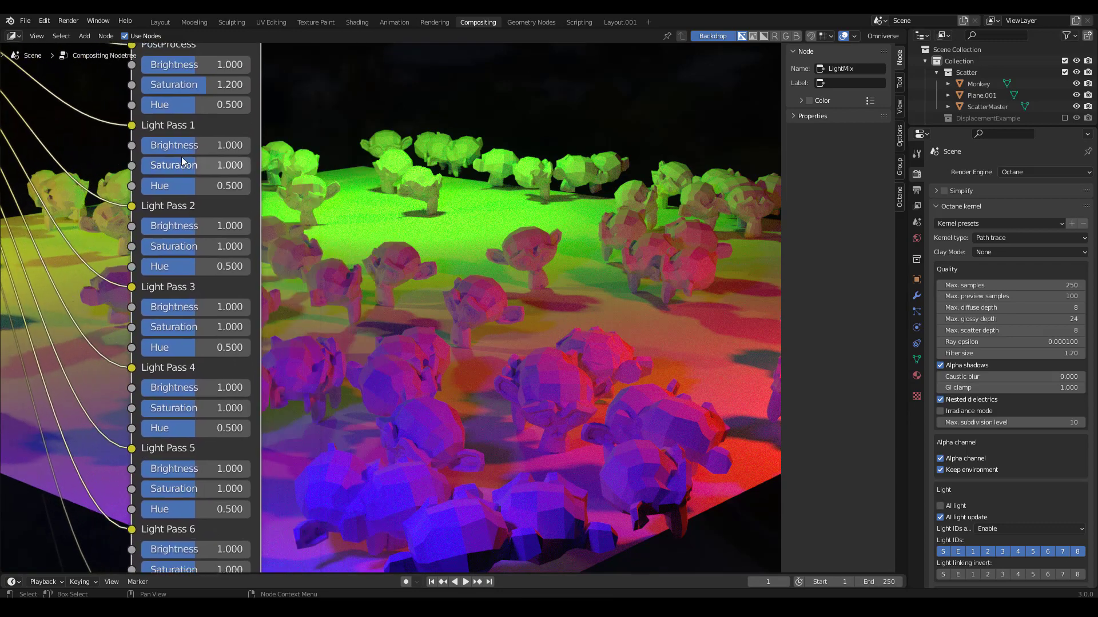
# Step: Try a Light Pass 1 brightness of 1.200 on the LightMix node and reset it to 1
pyautogui.moveTo(181, 145); pyautogui.dragTo(126, 146)
pyautogui.write('1.200')
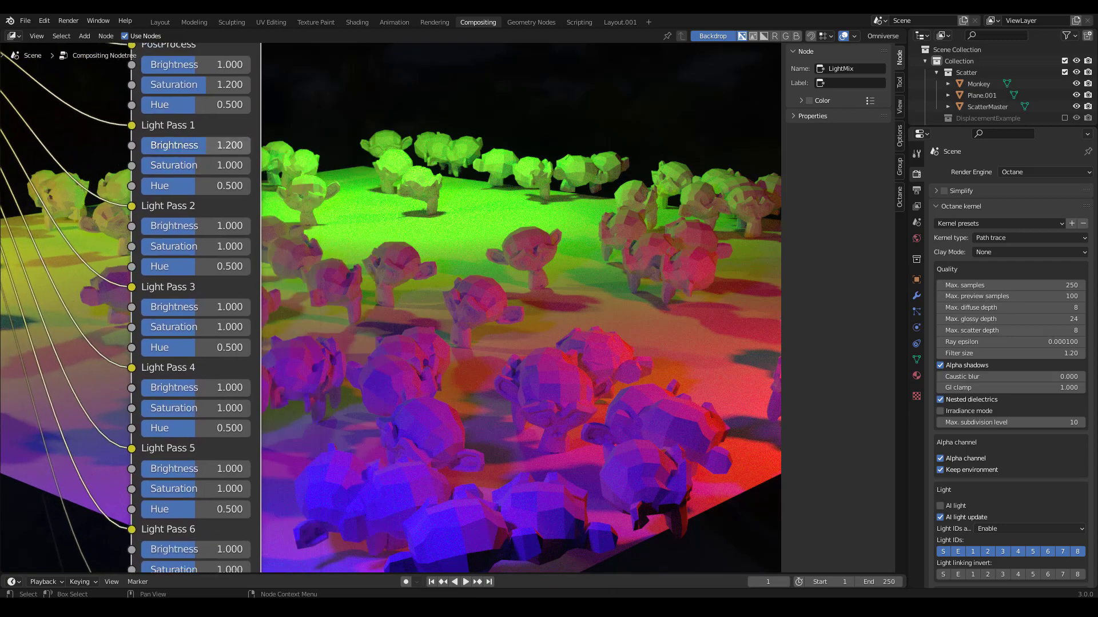
pyautogui.click(207, 146)
pyautogui.write('1.2')
pyautogui.press('Return')
pyautogui.press('BackSpace')
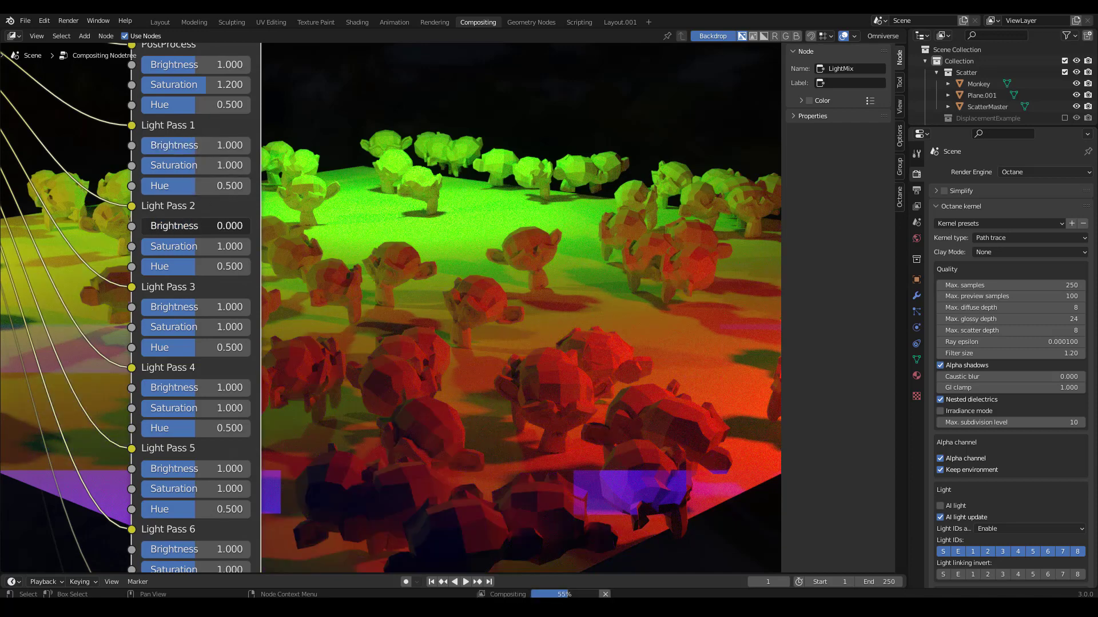
# Step: Set Light Pass 2 on the LightMix node to brightness 1.050, saturation 1.050 and hue 0.933
pyautogui.moveTo(141, 226); pyautogui.dragTo(199, 226)
pyautogui.moveTo(202, 269); pyautogui.dragTo(171, 247)
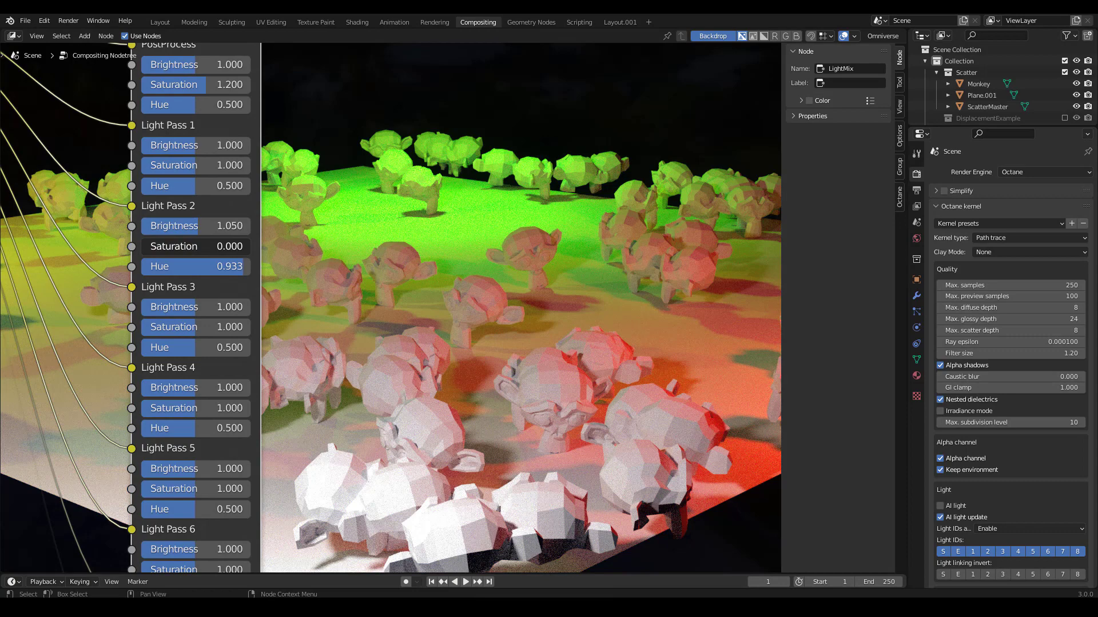
pyautogui.scroll(2, 406, 331)
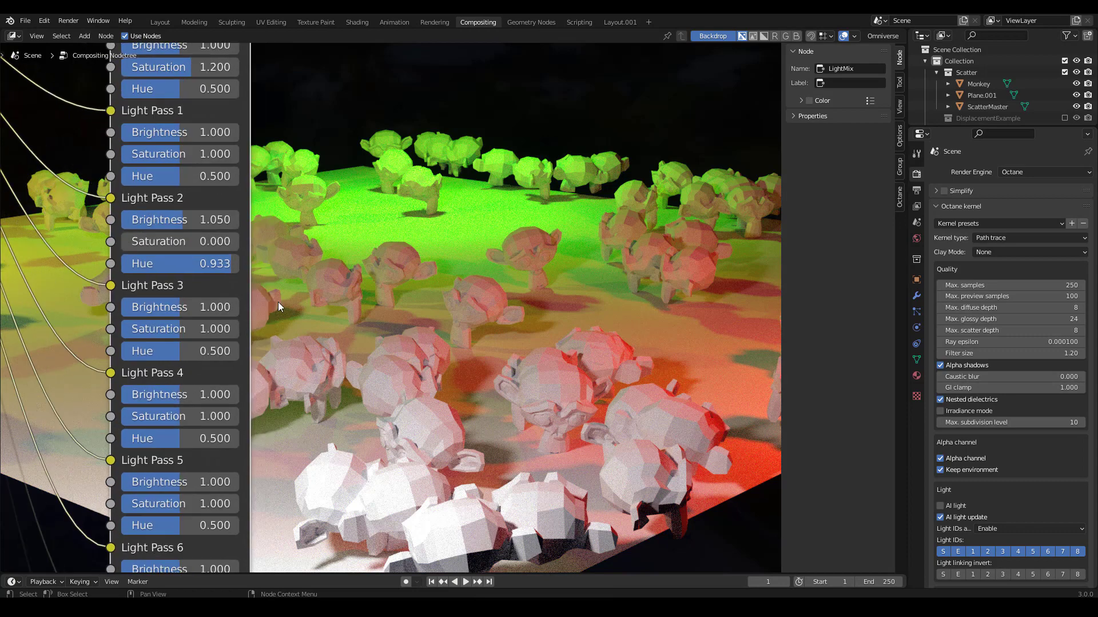
pyautogui.moveTo(172, 241)
pyautogui.mouseDown()
pyautogui.moveTo(235, 242)
pyautogui.moveTo(187, 241)
pyautogui.moveTo(177, 224)
pyautogui.mouseUp()
# Step: Set the Light Pass 3 brightness to 0.667 and Light Pass 4 to brightness 1.533 and saturation 0.733
pyautogui.scroll(-2, 200, 289)
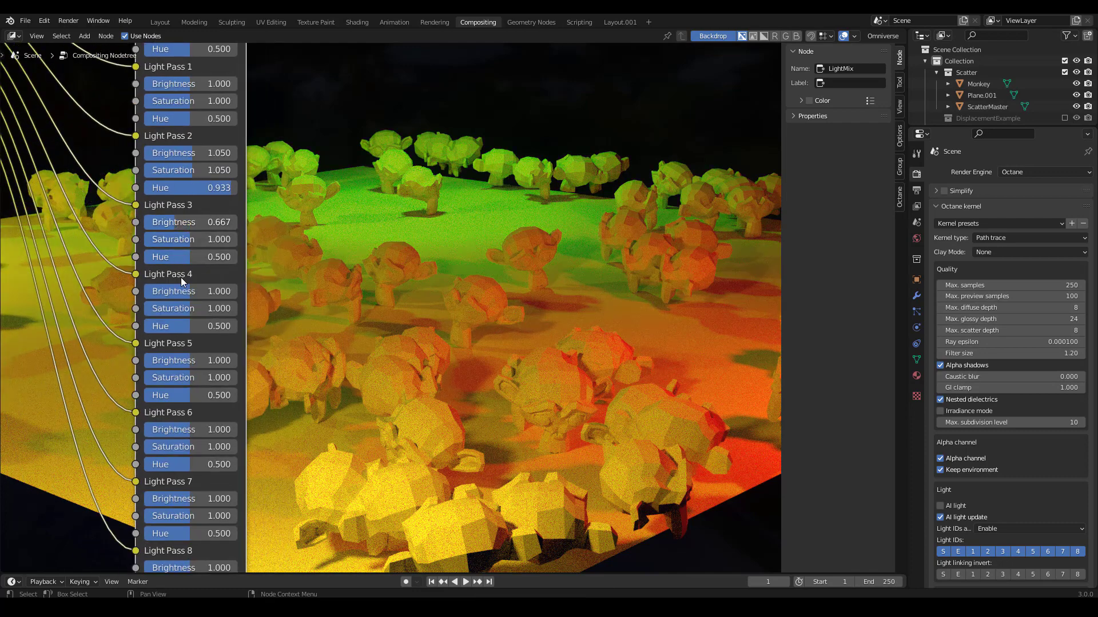
pyautogui.moveTo(182, 291)
pyautogui.mouseDown()
pyautogui.moveTo(206, 291)
pyautogui.moveTo(176, 308)
pyautogui.mouseUp()
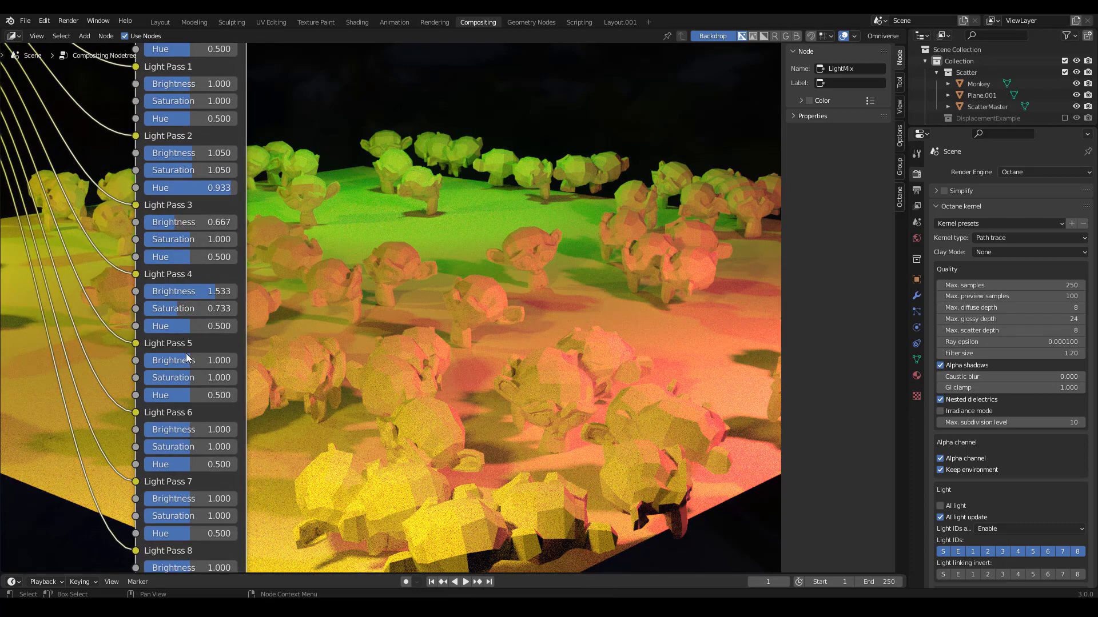
# Step: Set the hue of Light Passes 5 and 3 to 0.667, Light Pass 4 to 0.383 and Light Pass 2 to 0.708
pyautogui.click(190, 394)
pyautogui.press('Return')
pyautogui.moveTo(231, 395); pyautogui.dragTo(246, 396)
pyautogui.moveTo(200, 325); pyautogui.dragTo(189, 326)
pyautogui.moveTo(191, 256); pyautogui.dragTo(207, 256)
pyautogui.moveTo(210, 189); pyautogui.dragTo(189, 188)
# Step: Shrink the compositor backdrop to view the whole recoloured render behind the full node tree
pyautogui.scroll(-2, 242, 327)
pyautogui.moveTo(243, 327); pyautogui.dragTo(232, 239, button='middle')
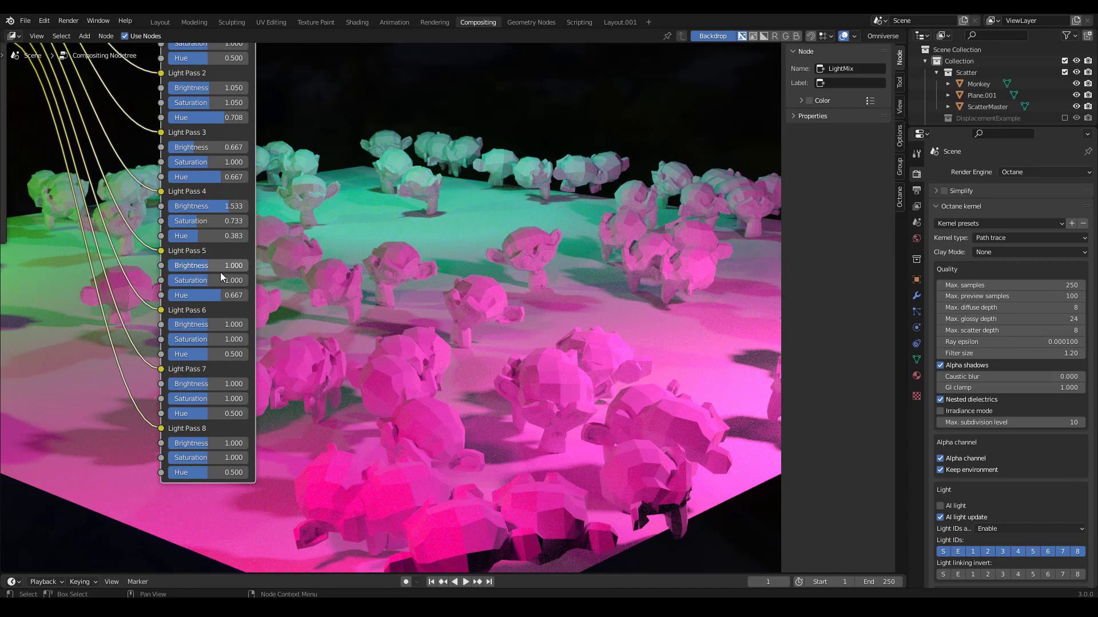
pyautogui.scroll(-2, 215, 324)
pyautogui.moveTo(215, 324); pyautogui.dragTo(221, 366, button='middle')
pyautogui.scroll(-4, 342, 314)
pyautogui.moveTo(342, 314); pyautogui.dragTo(335, 339, button='middle')
pyautogui.scroll(-2, 336, 340)
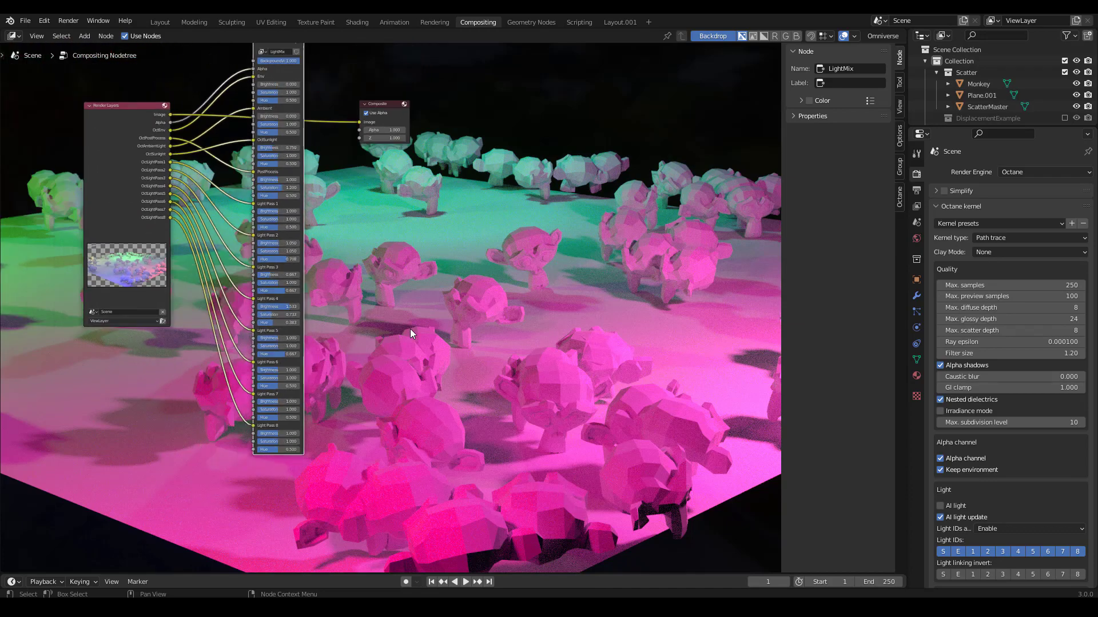
pyautogui.hotkey('alt', 'v')
pyautogui.hotkey('alt', 'v')
pyautogui.hotkey('alt', 'v')
pyautogui.hotkey('alt', 'v')
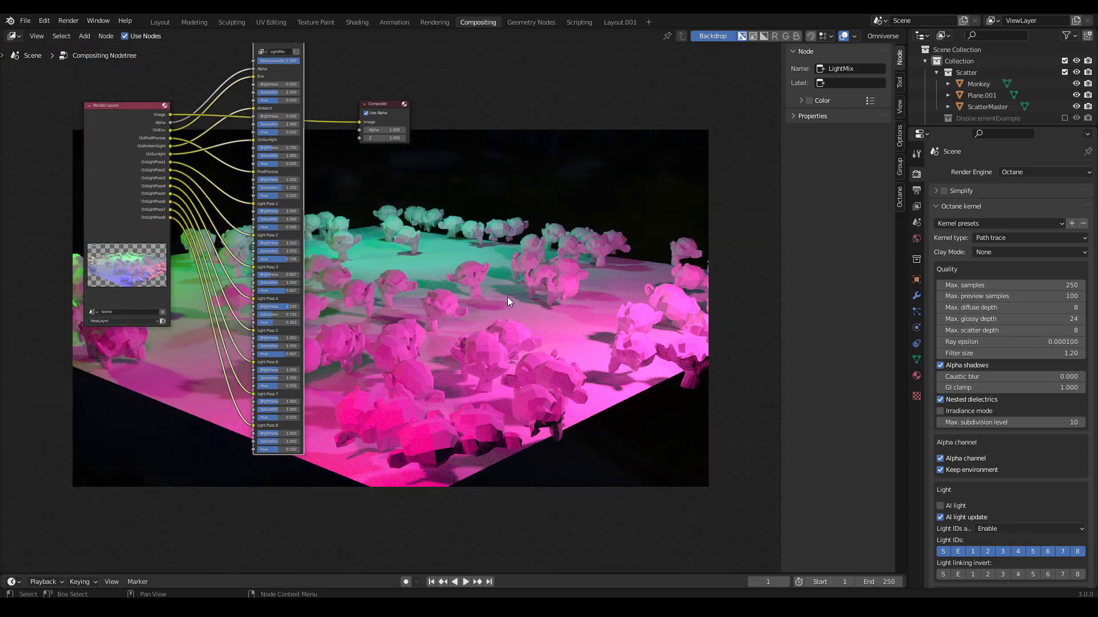
pyautogui.press('v')
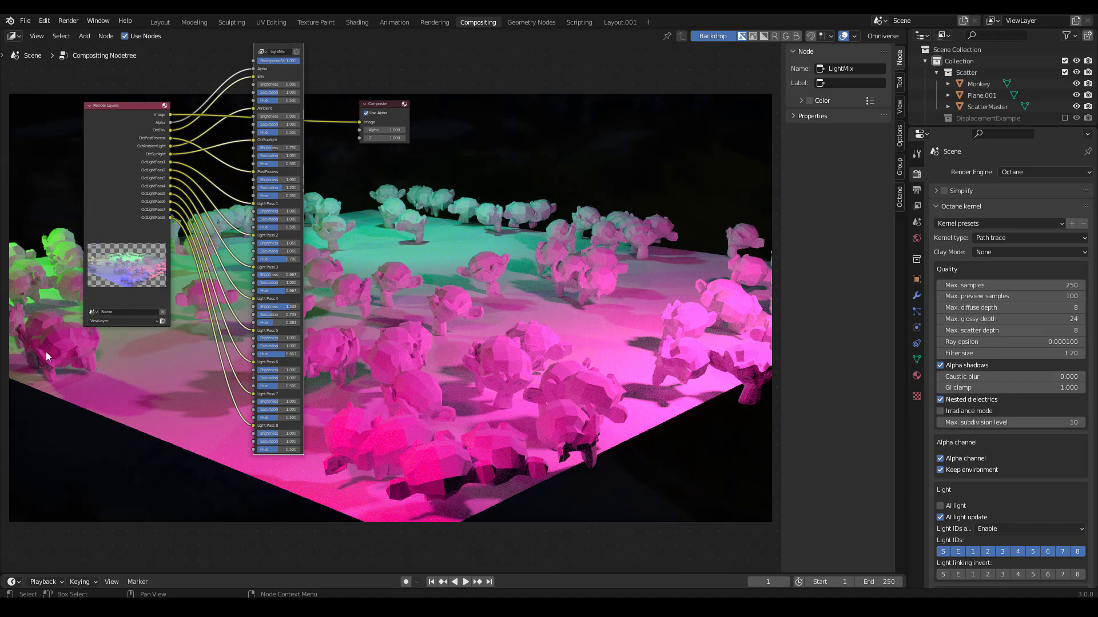
# Step: Lower the Light Pass 1 brightness on the LightMix node to 0.817
pyautogui.scroll(2, 296, 204)
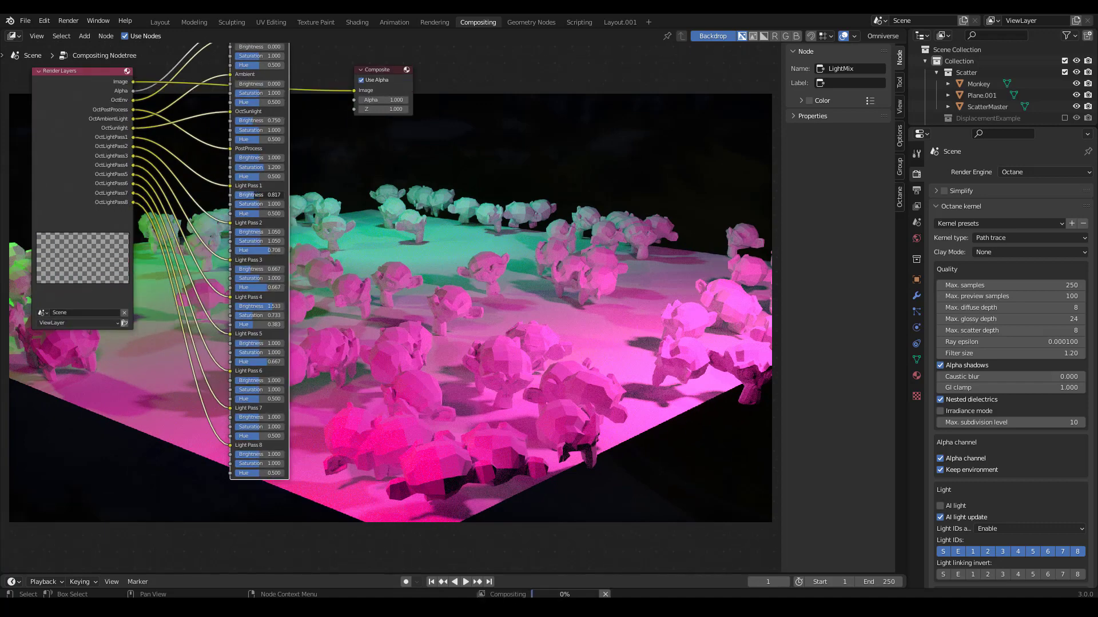